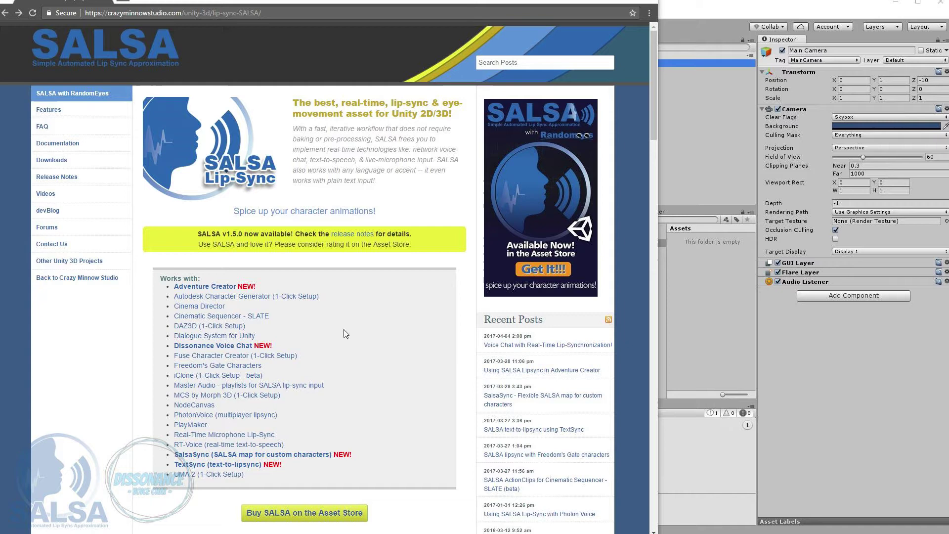
Go from the Dissonance voice chat blog post to the 'Using SALSA with Dissonance' documentation
{"action": "left_click", "coordinate": [221, 348]}
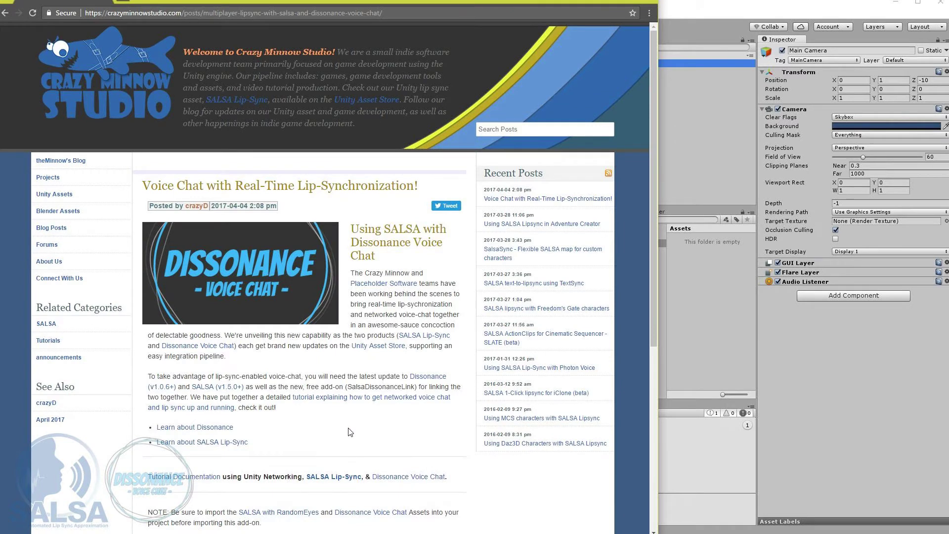
{"action": "scroll", "coordinate": [357, 434], "scroll_direction": "down", "scroll_amount": 3}
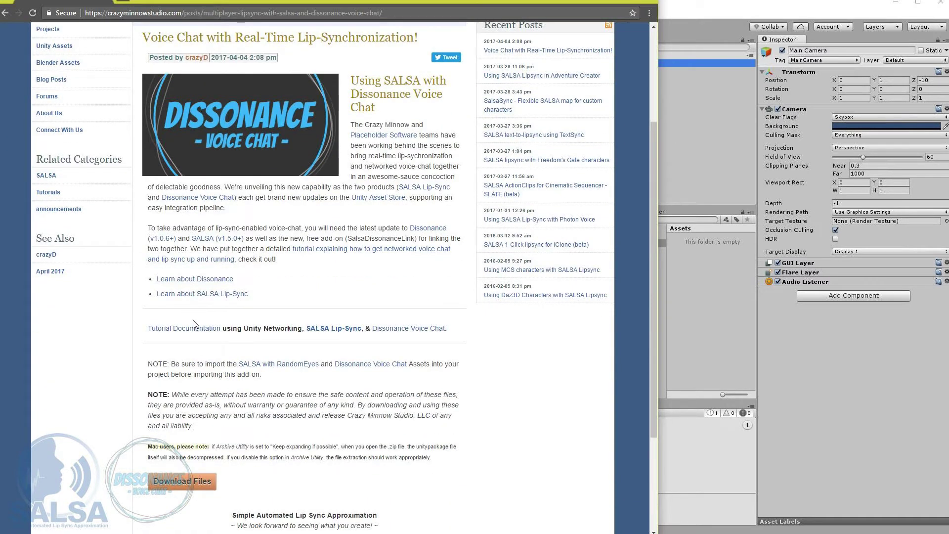
{"action": "left_click", "coordinate": [184, 330]}
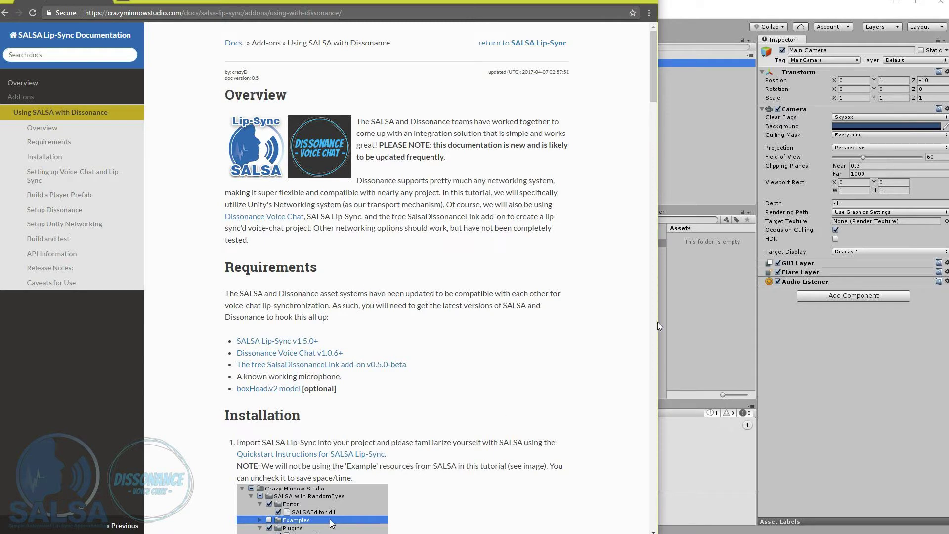
Narrow Chrome to a column beside Unity and scroll the docs to the Installation section
{"action": "left_click_drag", "start_coordinate": [658, 340], "coordinate": [252, 349]}
{"action": "scroll", "coordinate": [184, 331], "scroll_direction": "down", "scroll_amount": 10}
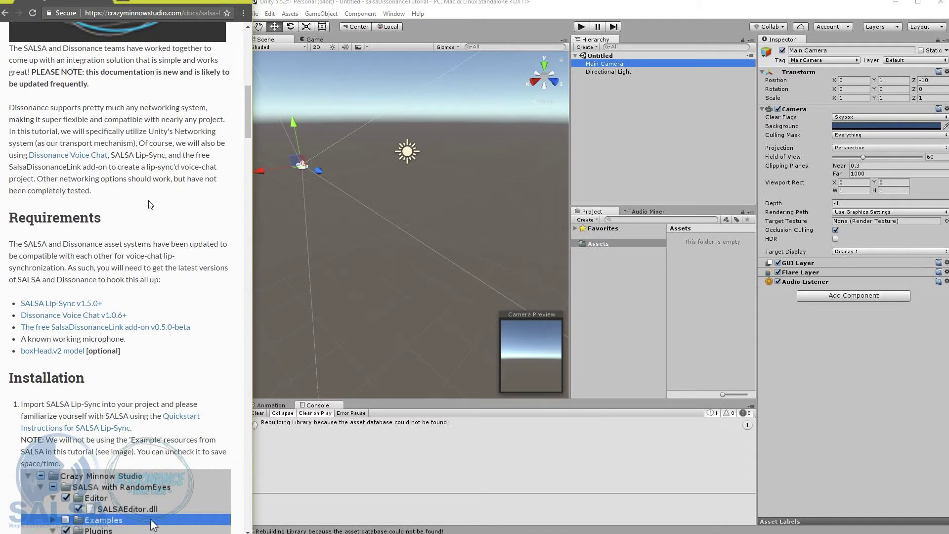
{"action": "scroll", "coordinate": [114, 197], "scroll_direction": "down", "scroll_amount": 2}
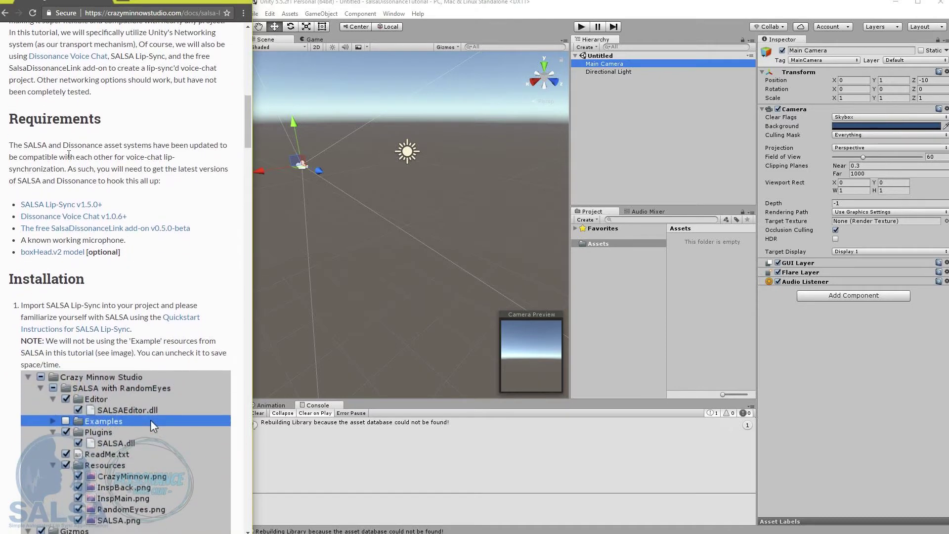
{"action": "scroll", "coordinate": [125, 234], "scroll_direction": "down", "scroll_amount": 1}
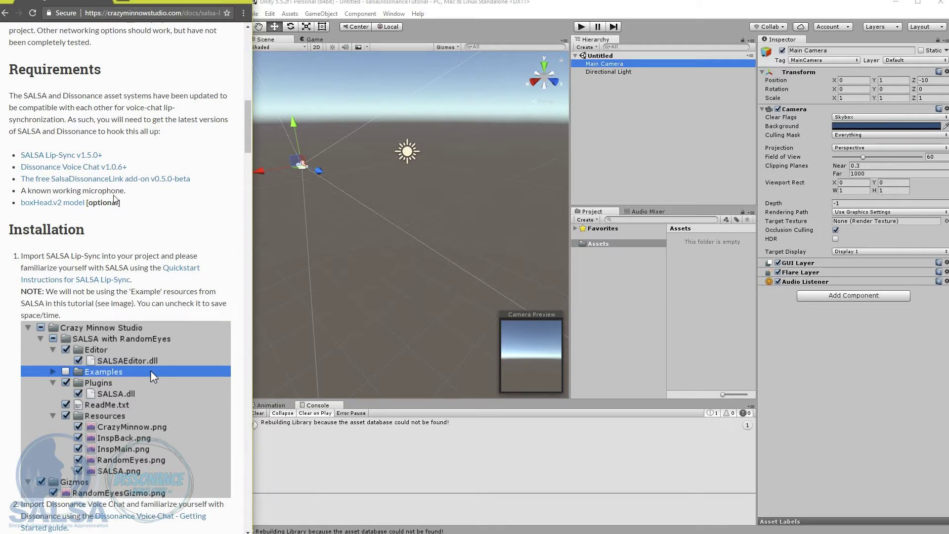
{"action": "left_click_drag", "start_coordinate": [128, 194], "coordinate": [19, 196]}
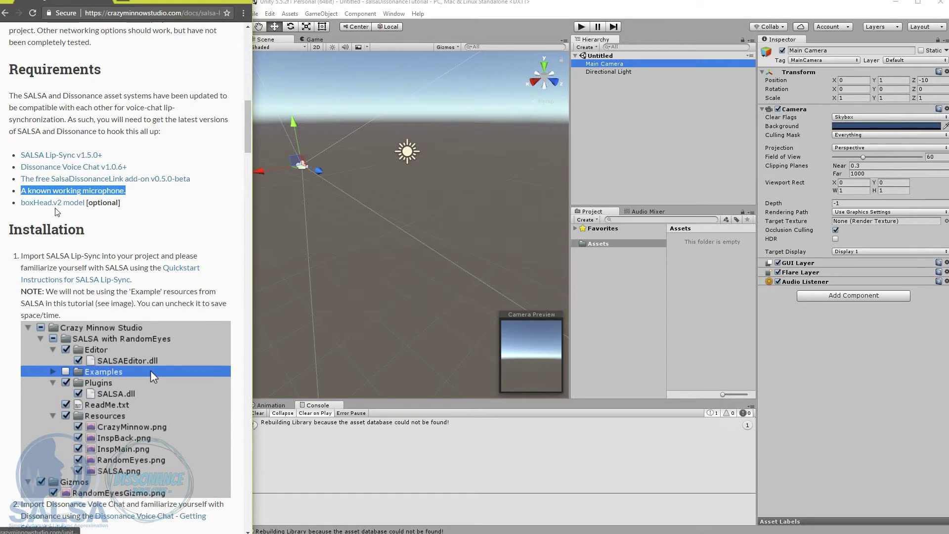
{"action": "scroll", "coordinate": [149, 289], "scroll_direction": "down", "scroll_amount": 2}
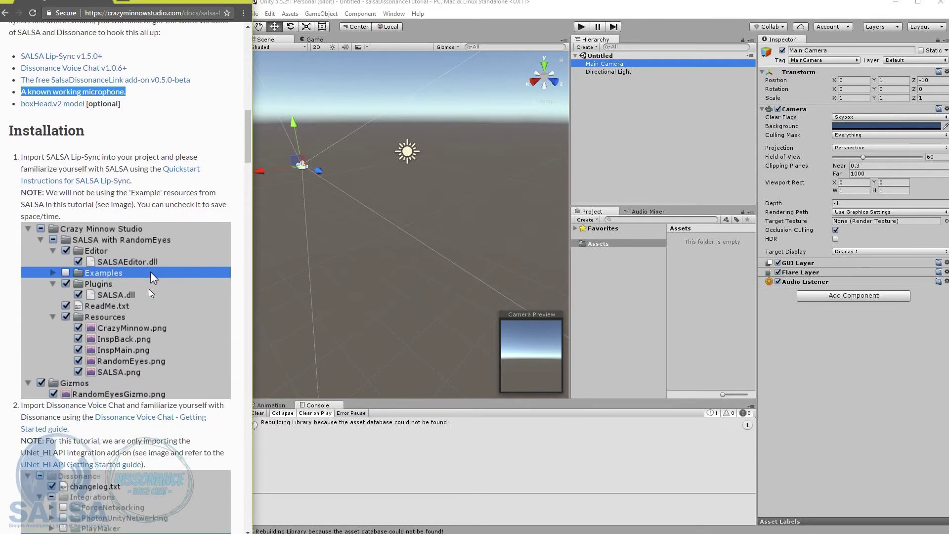
{"action": "scroll", "coordinate": [150, 292], "scroll_direction": "down", "scroll_amount": 2}
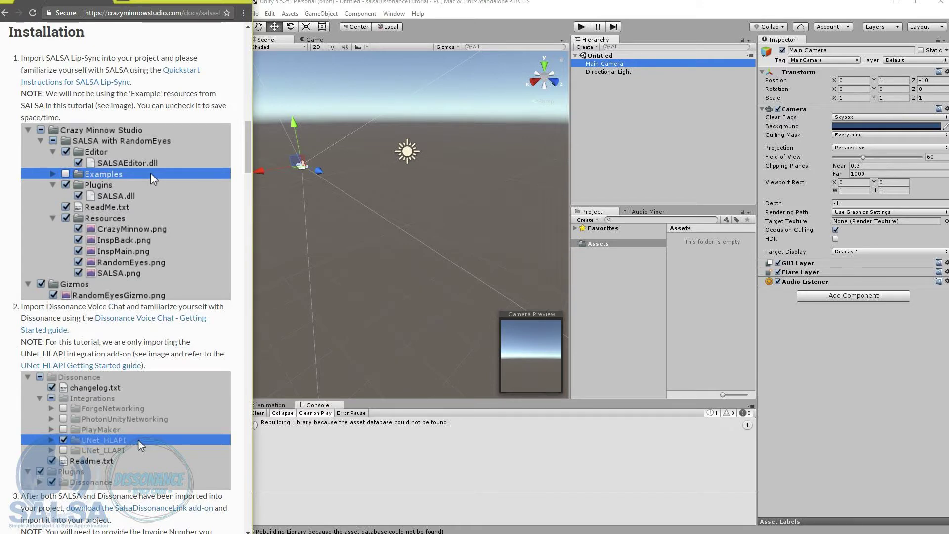
Import the SALSA with RandomEyes package into Assets with its Examples folder excluded
{"action": "left_click_drag", "start_coordinate": [1, 316], "coordinate": [599, 245]}
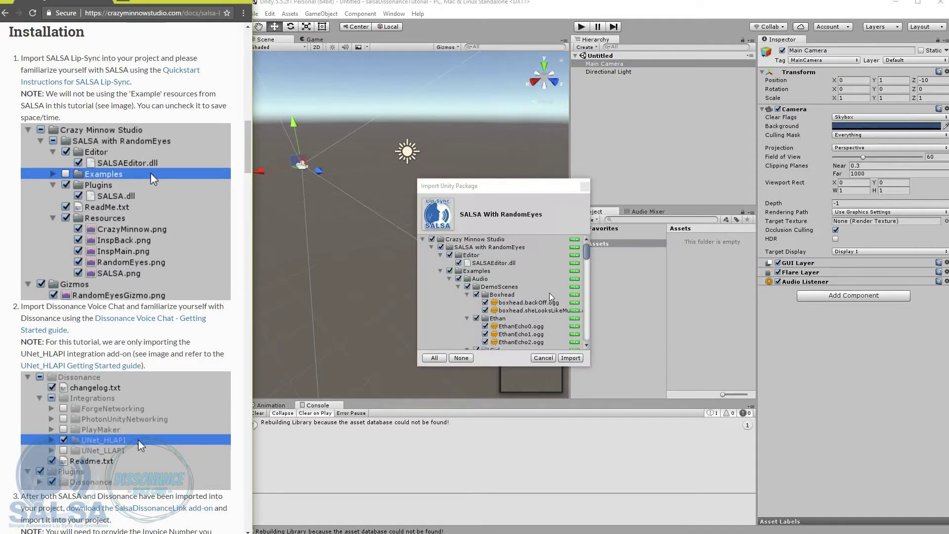
{"action": "left_click", "coordinate": [441, 270]}
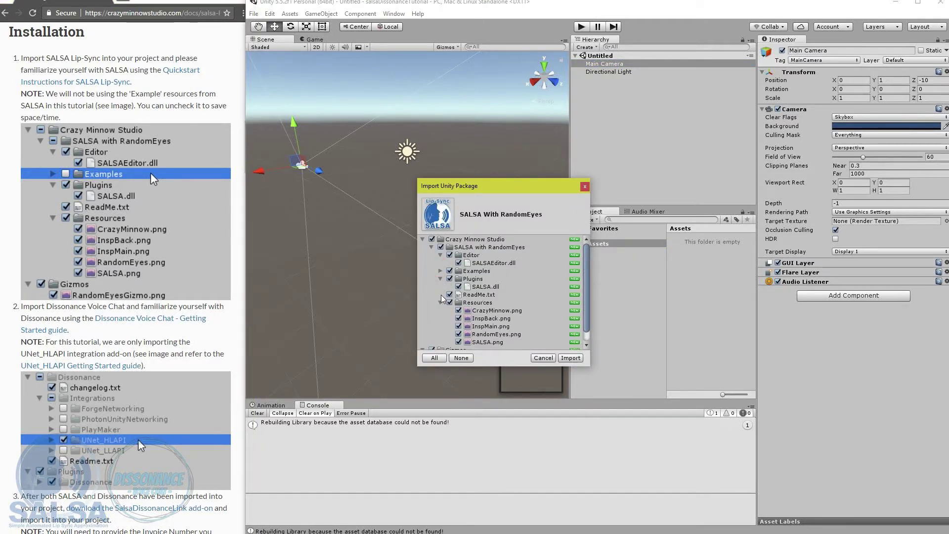
{"action": "left_click", "coordinate": [441, 303]}
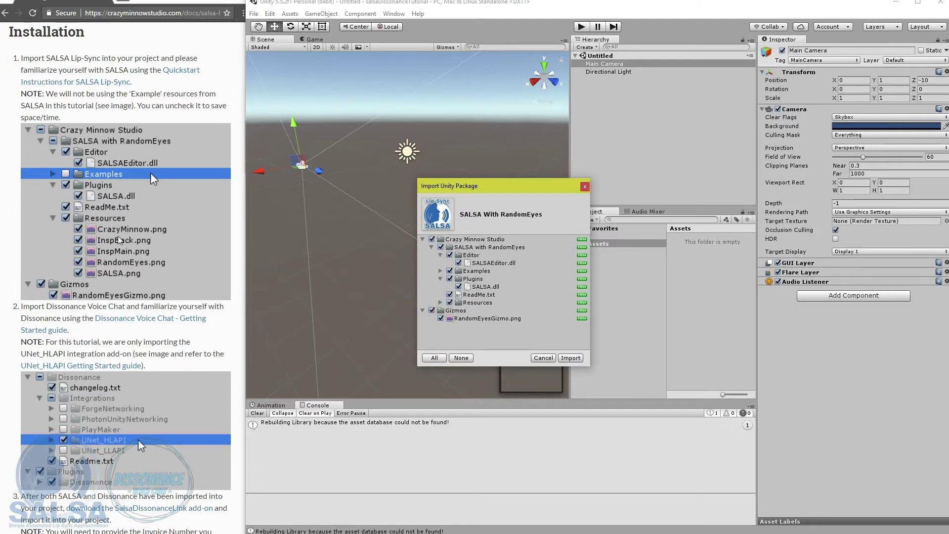
{"action": "left_click", "coordinate": [449, 255]}
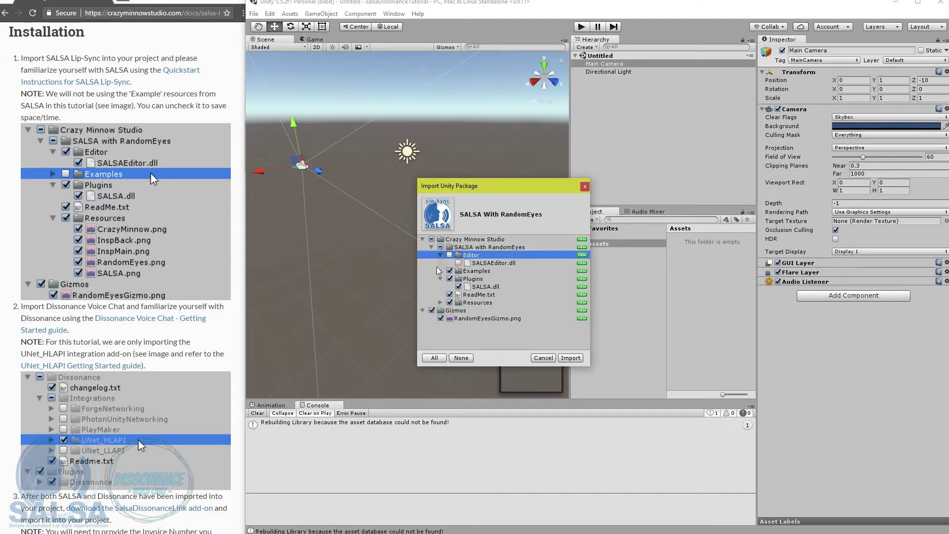
{"action": "left_click", "coordinate": [449, 255]}
{"action": "left_click", "coordinate": [441, 255]}
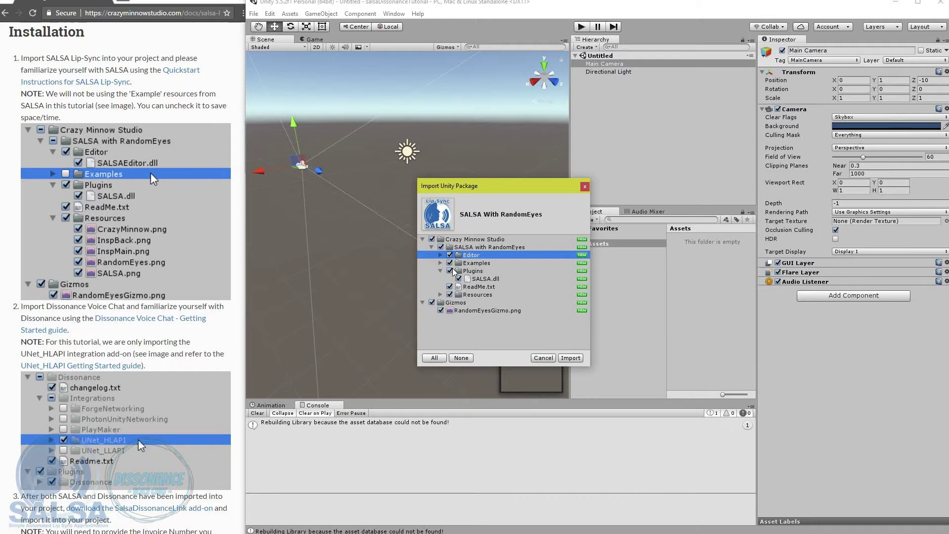
{"action": "left_click", "coordinate": [449, 263]}
{"action": "left_click", "coordinate": [441, 270]}
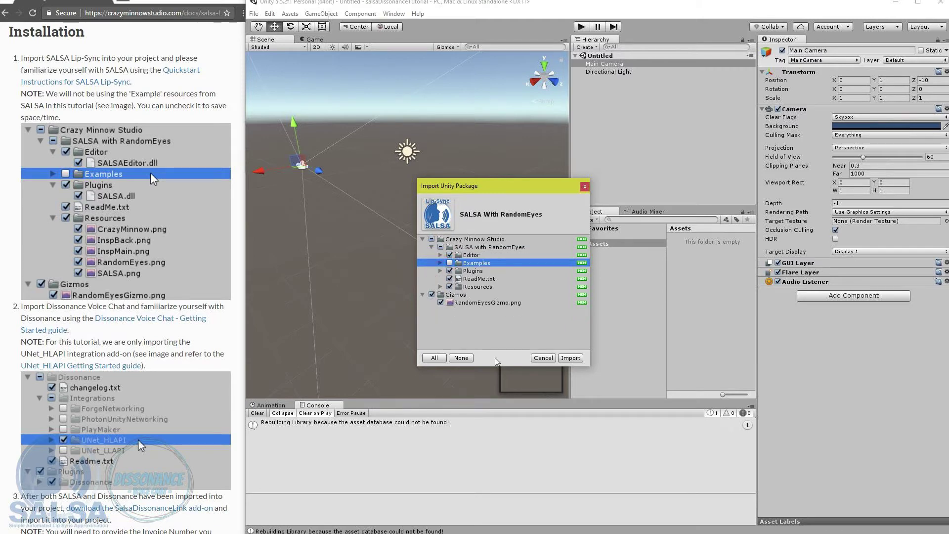
{"action": "left_click", "coordinate": [571, 358]}
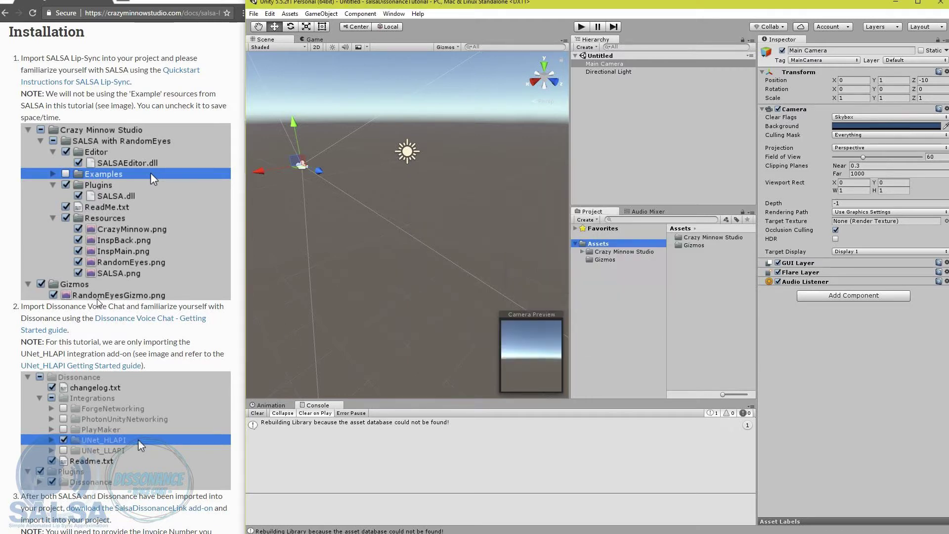
Import Dissonance Voice Chat keeping only the UNet_HLAPI integration
{"action": "scroll", "coordinate": [99, 303], "scroll_direction": "down", "scroll_amount": 3}
{"action": "left_click_drag", "start_coordinate": [130, 170], "coordinate": [61, 158]}
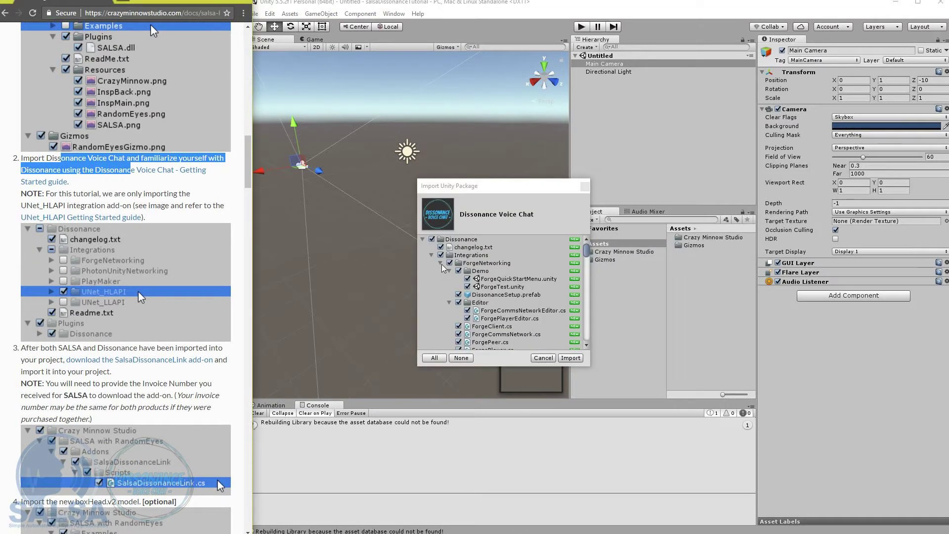
{"action": "left_click", "coordinate": [441, 263]}
{"action": "left_click", "coordinate": [440, 271]}
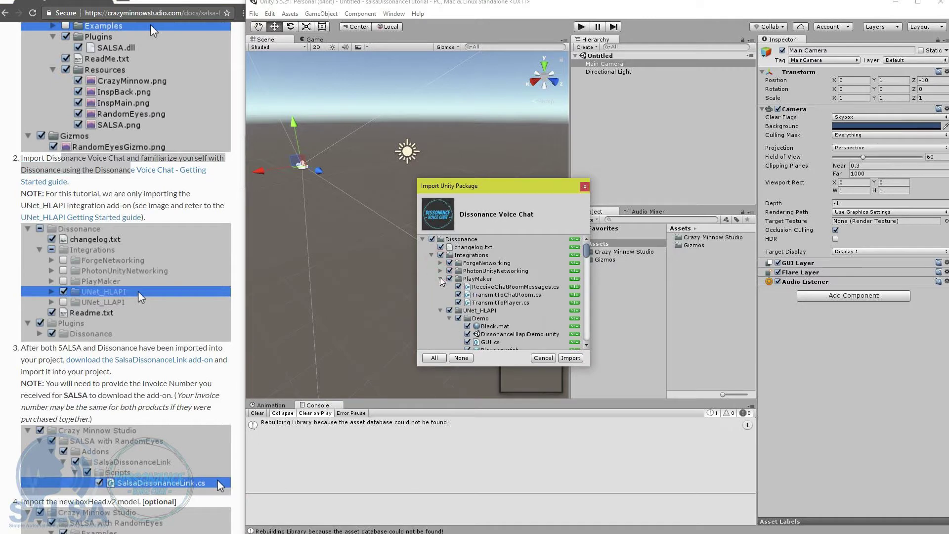
{"action": "left_click", "coordinate": [441, 279]}
{"action": "left_click", "coordinate": [441, 286]}
{"action": "left_click", "coordinate": [441, 295]}
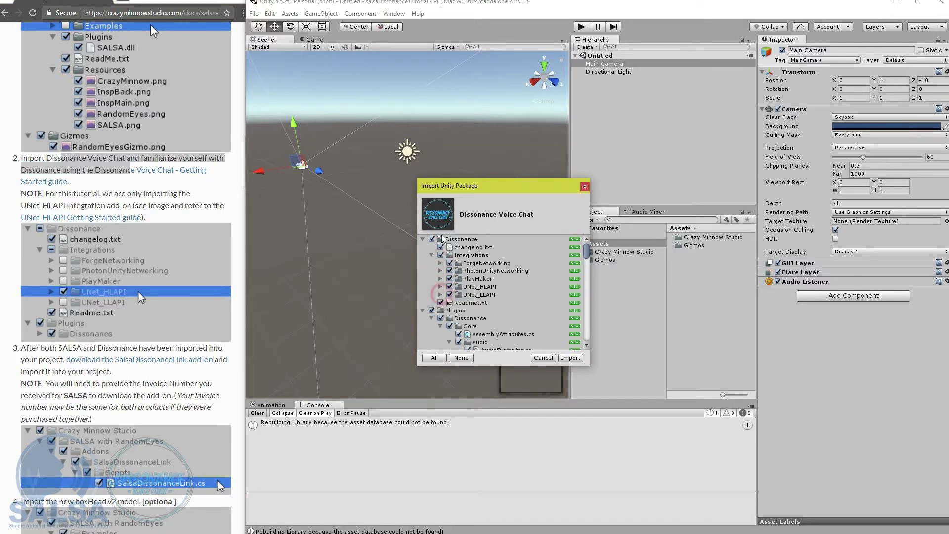
{"action": "left_click", "coordinate": [441, 255]}
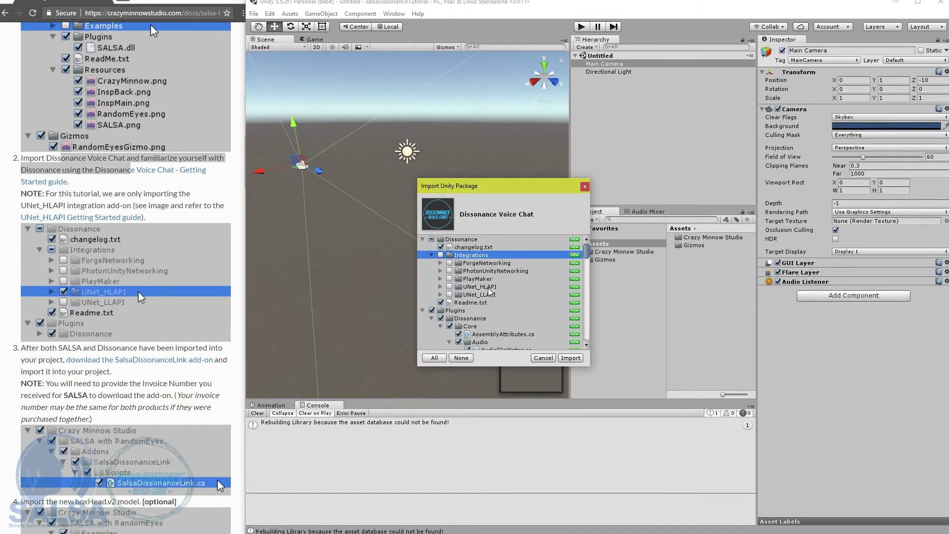
{"action": "left_click", "coordinate": [449, 287]}
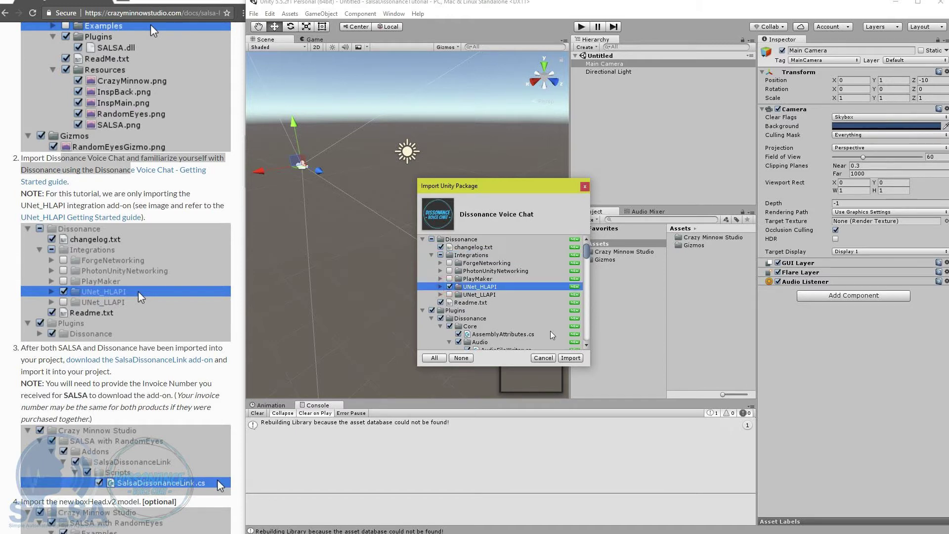
{"action": "left_click", "coordinate": [570, 357]}
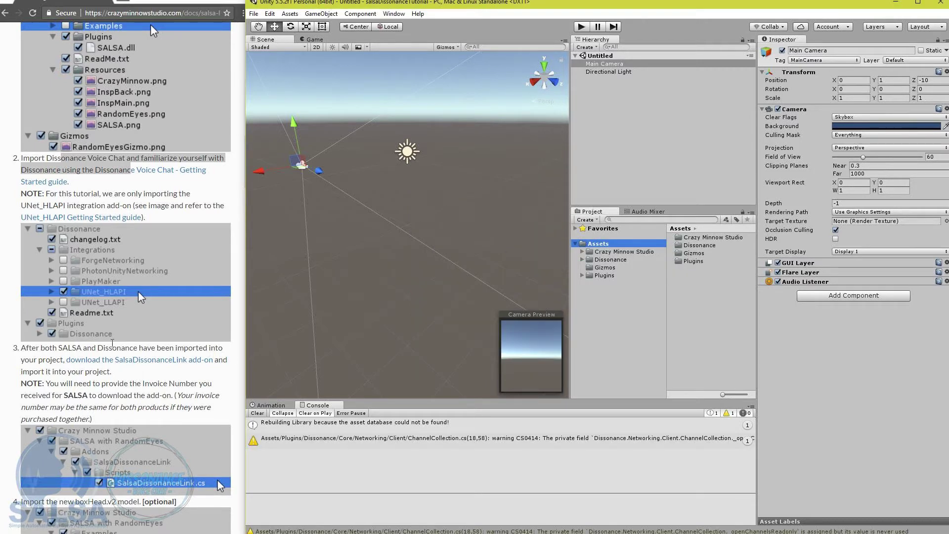
Import the SalsaDissonanceLink add-on package
{"action": "scroll", "coordinate": [113, 343], "scroll_direction": "down", "scroll_amount": 2}
{"action": "scroll", "coordinate": [113, 343], "scroll_direction": "down", "scroll_amount": 1}
{"action": "left_click_drag", "start_coordinate": [58, 200], "coordinate": [142, 206]}
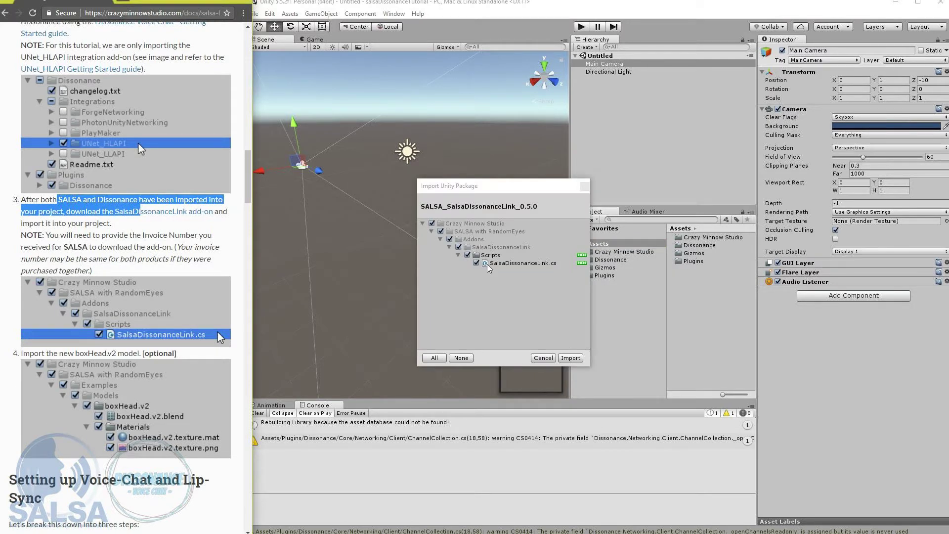
{"action": "left_click", "coordinate": [571, 358]}
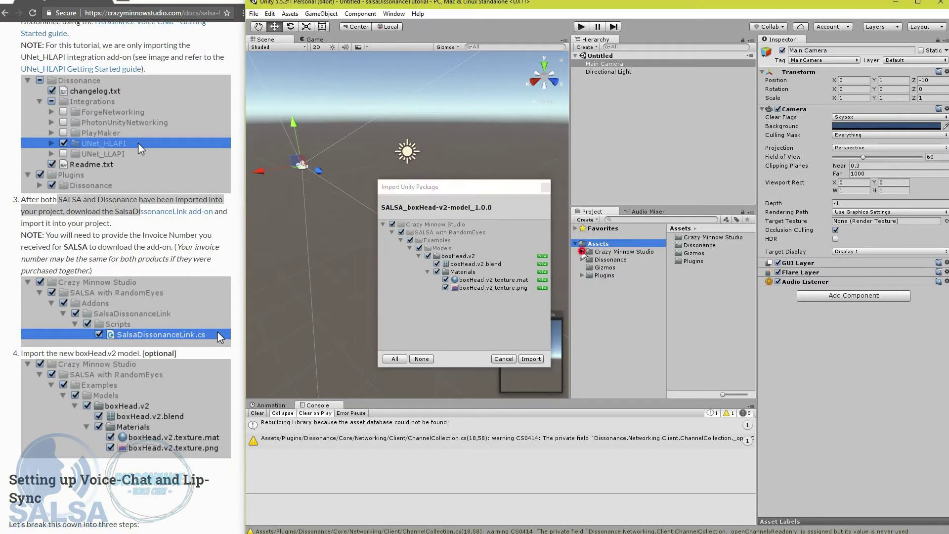
Import the boxHead.v2 model package into SALSA with RandomEyes
{"action": "left_click", "coordinate": [582, 251]}
{"action": "left_click", "coordinate": [588, 259]}
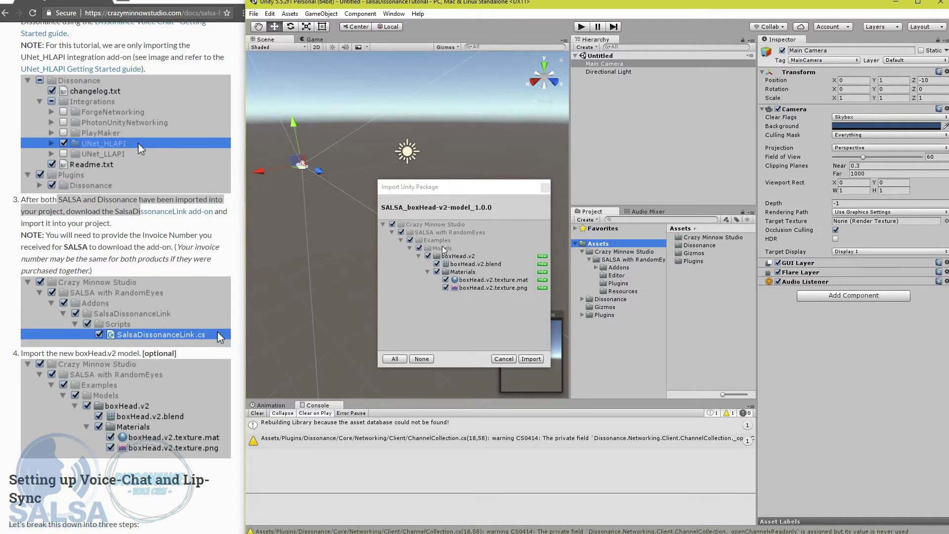
{"action": "left_click", "coordinate": [532, 360]}
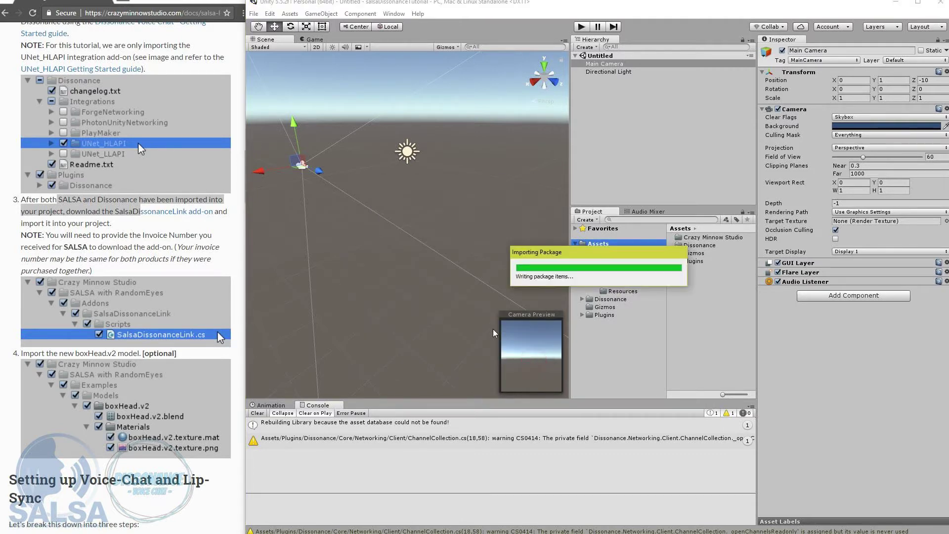
{"action": "scroll", "coordinate": [151, 270], "scroll_direction": "down", "scroll_amount": 7}
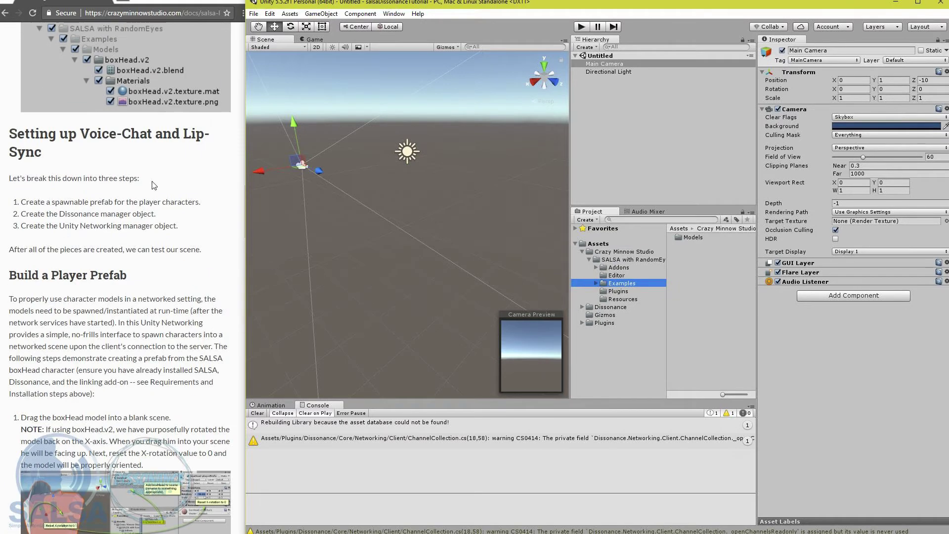
{"action": "scroll", "coordinate": [153, 185], "scroll_direction": "down", "scroll_amount": 2}
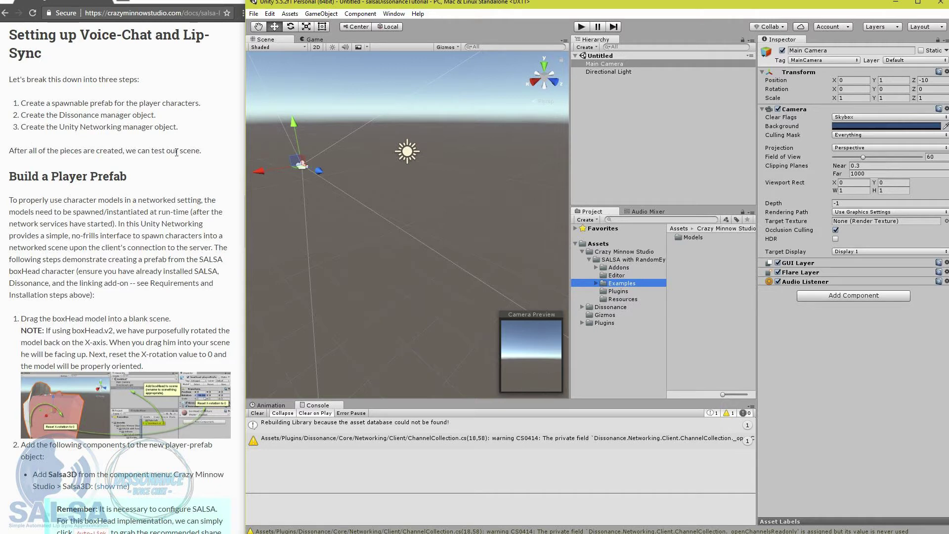
{"action": "left_click_drag", "start_coordinate": [200, 103], "coordinate": [156, 116]}
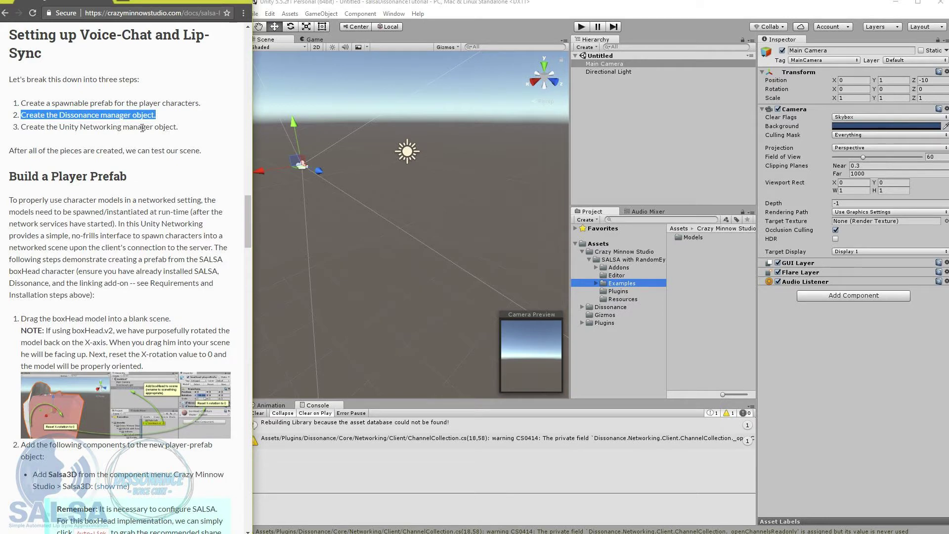
{"action": "left_click_drag", "start_coordinate": [23, 128], "coordinate": [181, 127]}
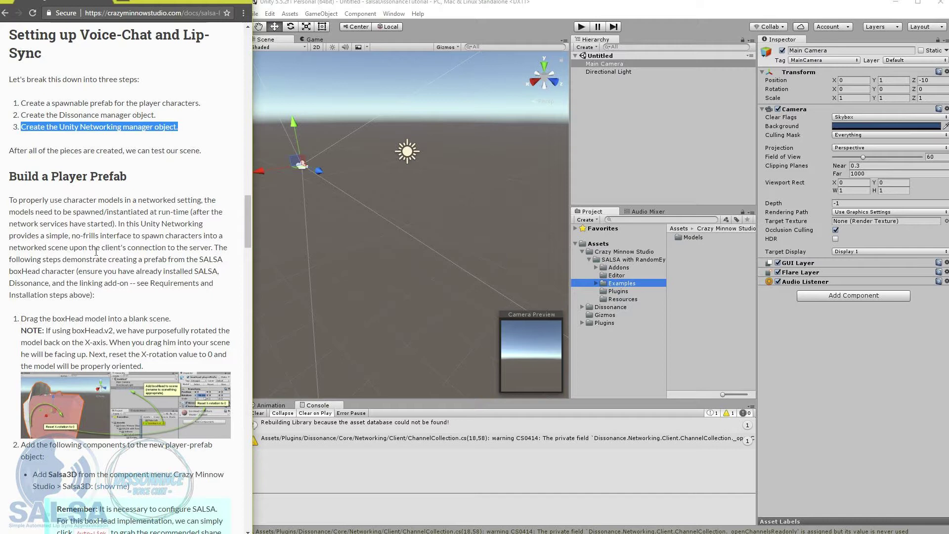
{"action": "scroll", "coordinate": [152, 83], "scroll_direction": "down", "scroll_amount": 3}
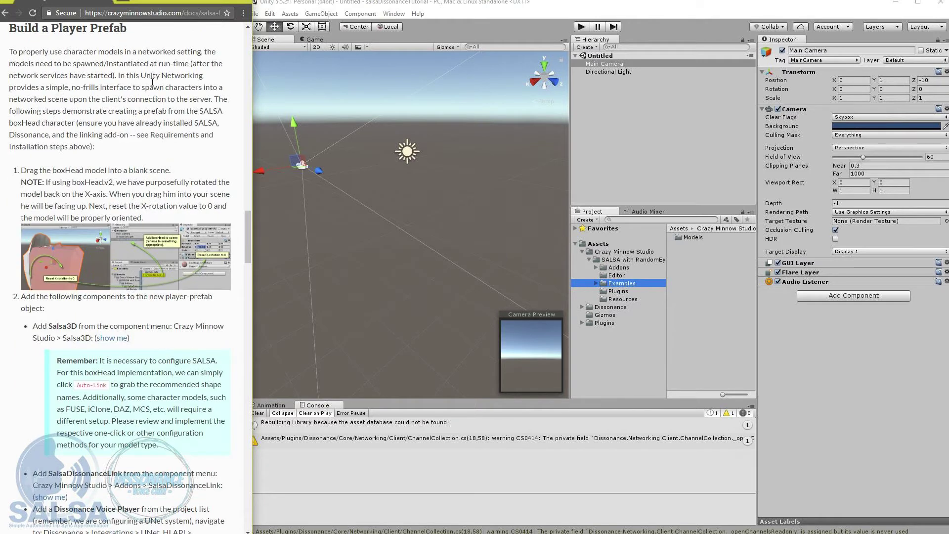
Drag the boxHead.v2 model from Examples/Models into the Hierarchy
{"action": "left_click", "coordinate": [596, 284]}
{"action": "left_click", "coordinate": [604, 291]}
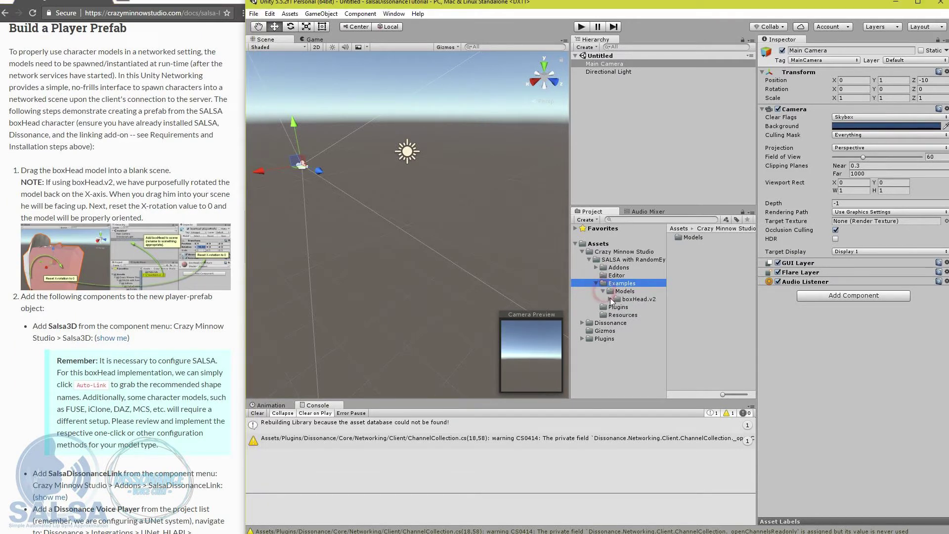
{"action": "left_click", "coordinate": [638, 299]}
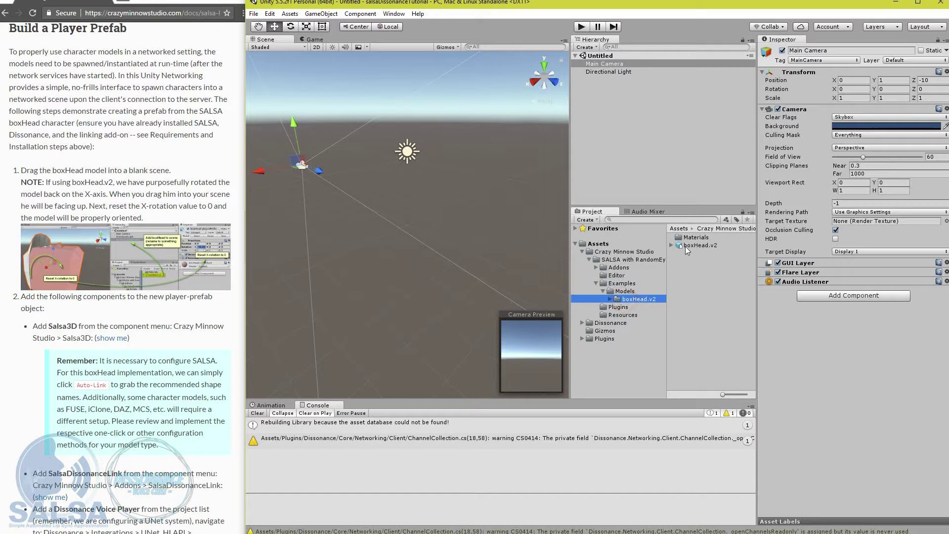
{"action": "left_click_drag", "start_coordinate": [687, 249], "coordinate": [613, 89]}
Save the scene as 'tutorial'
{"action": "left_click", "coordinate": [254, 13]}
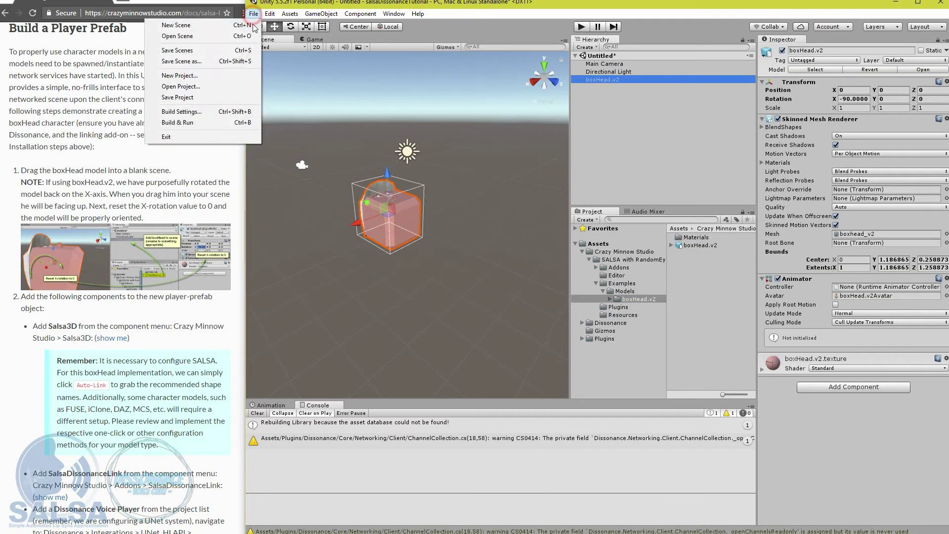
{"action": "left_click", "coordinate": [239, 49]}
{"action": "type", "text": "tutorial"}
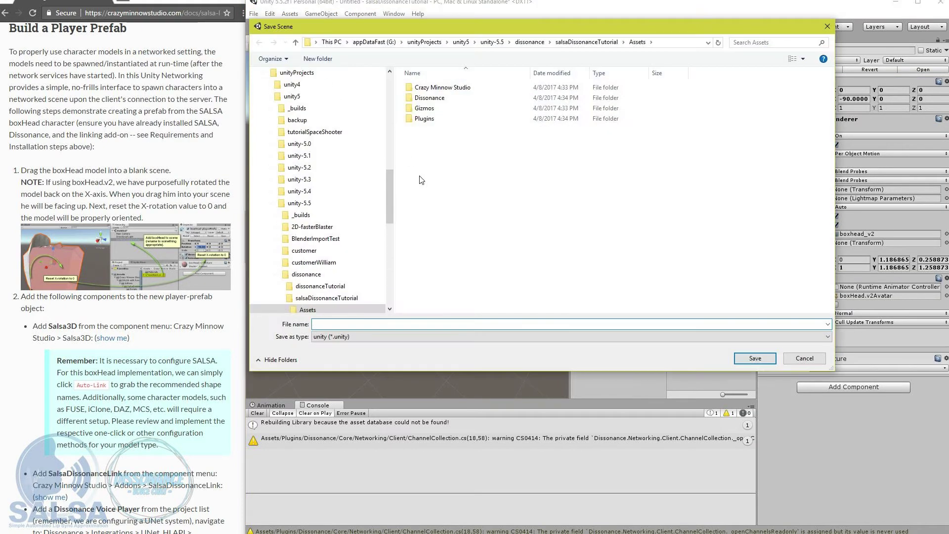
{"action": "key", "text": "Return"}
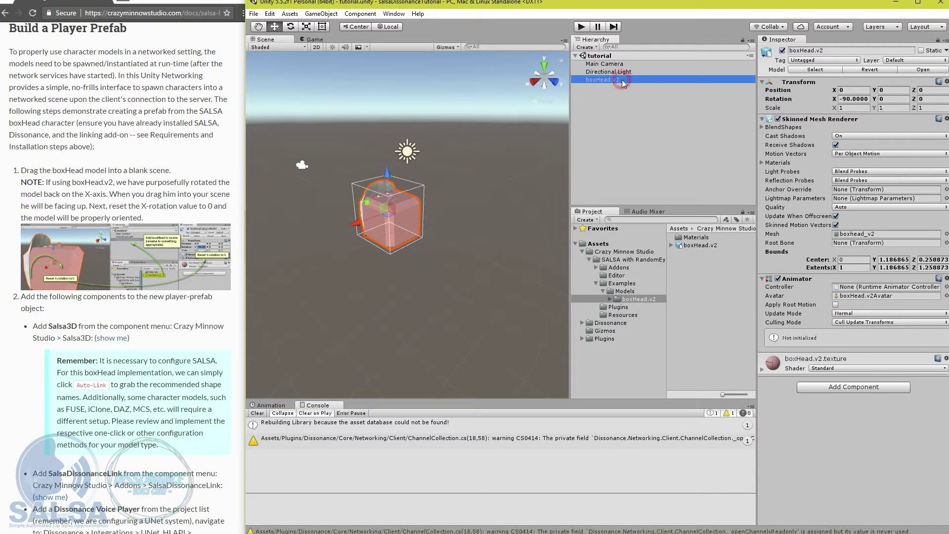
Rename the boxHead object to boxHead.playerPrefab
{"action": "left_click", "coordinate": [622, 81]}
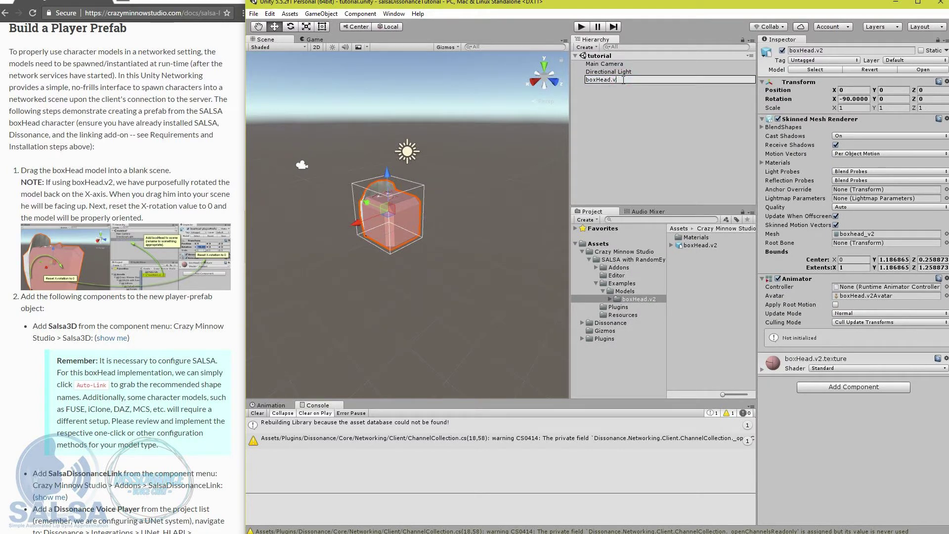
{"action": "type", "text": "playerPrefab"}
{"action": "key", "text": "Return"}
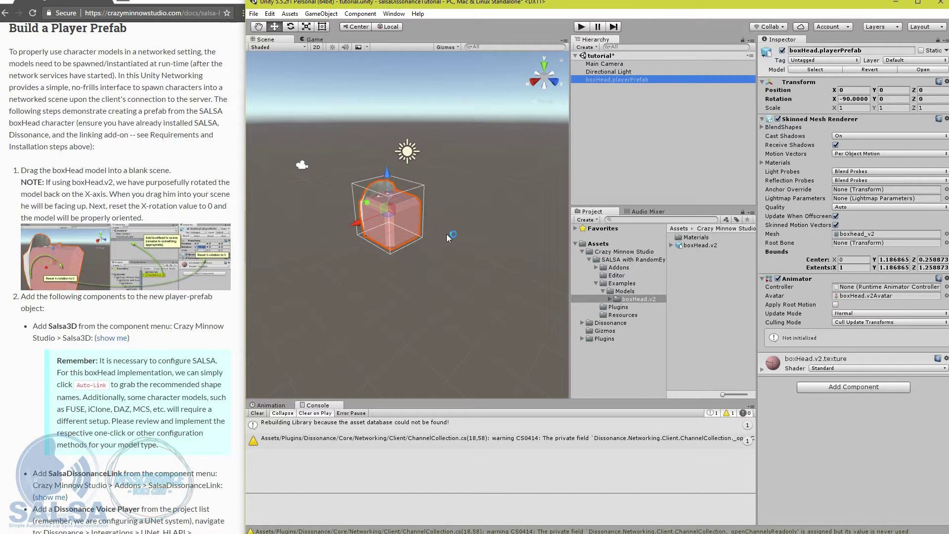
Set the model's X rotation to 0 so it stands upright
{"action": "left_click_drag", "start_coordinate": [395, 230], "coordinate": [449, 189], "text": "alt"}
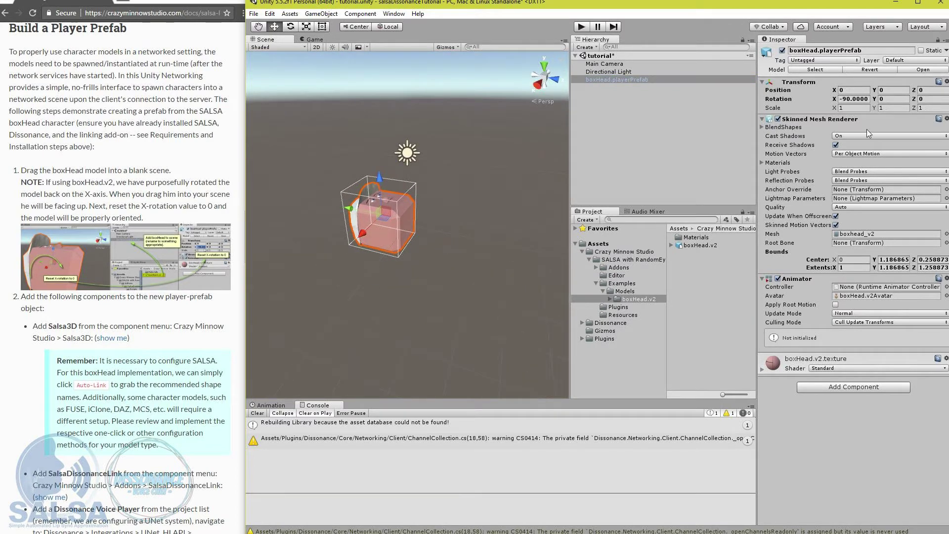
{"action": "left_click", "coordinate": [859, 99]}
{"action": "type", "text": "0"}
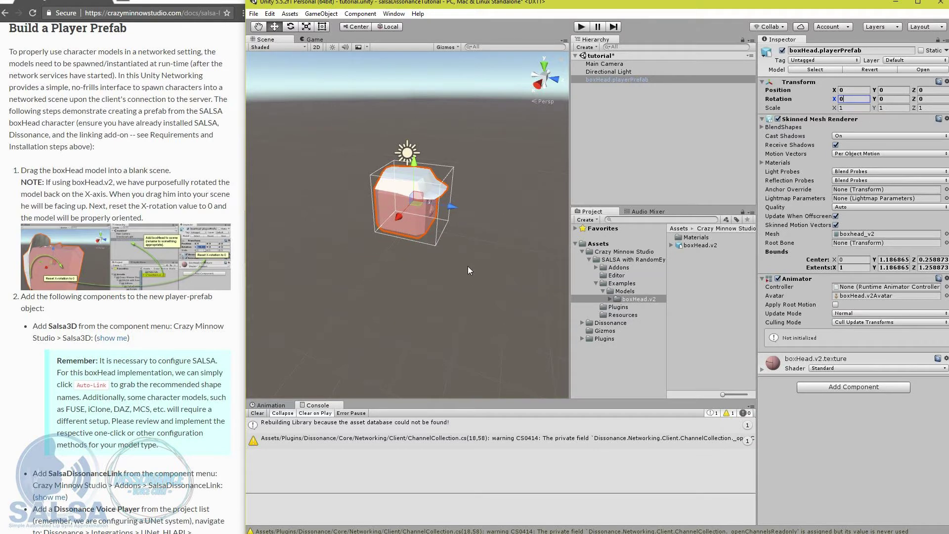
{"action": "left_click_drag", "start_coordinate": [469, 269], "coordinate": [430, 264], "text": "alt"}
{"action": "scroll", "coordinate": [109, 244], "scroll_direction": "down", "scroll_amount": 2}
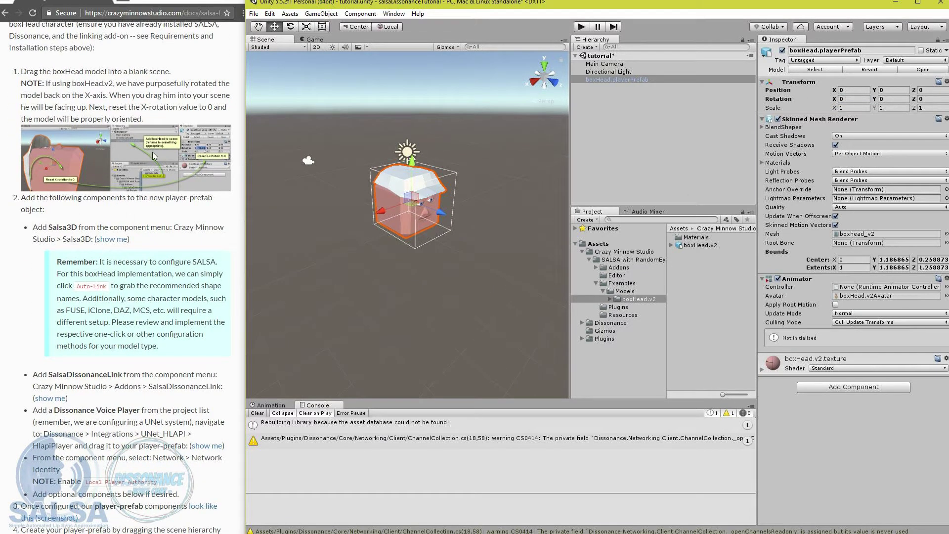
{"action": "left_click_drag", "start_coordinate": [27, 197], "coordinate": [106, 198]}
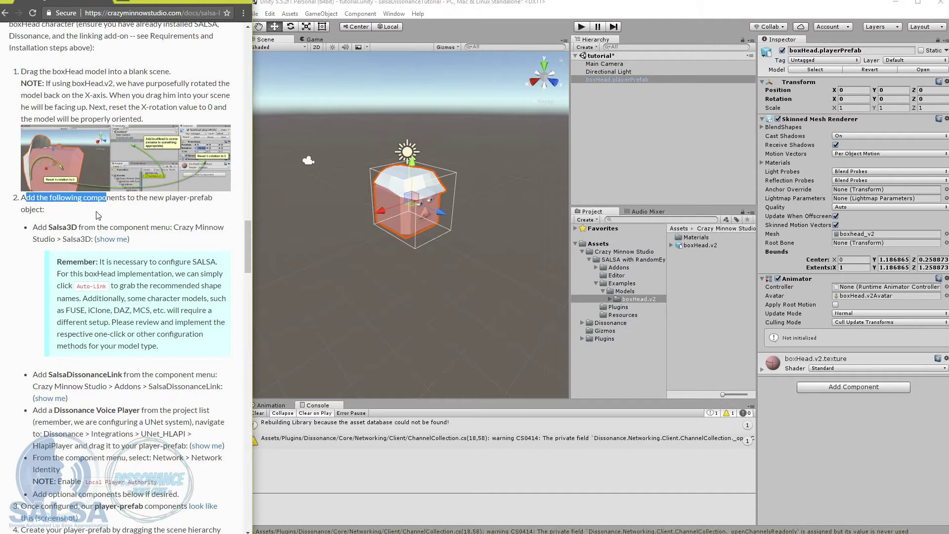
Add the Crazy Minnow Studio Salsa3D component to boxHead.playerPrefab
{"action": "left_click_drag", "start_coordinate": [33, 227], "coordinate": [79, 228]}
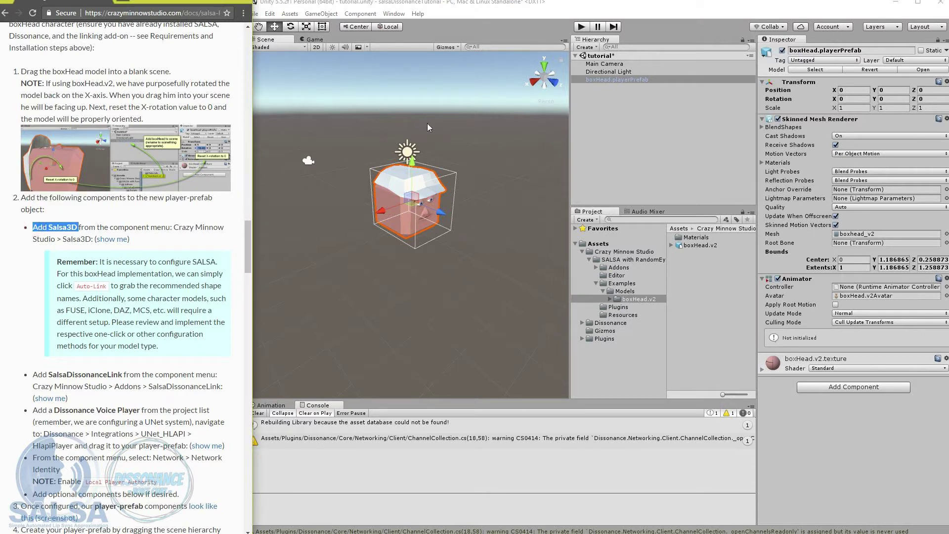
{"action": "left_click", "coordinate": [606, 79]}
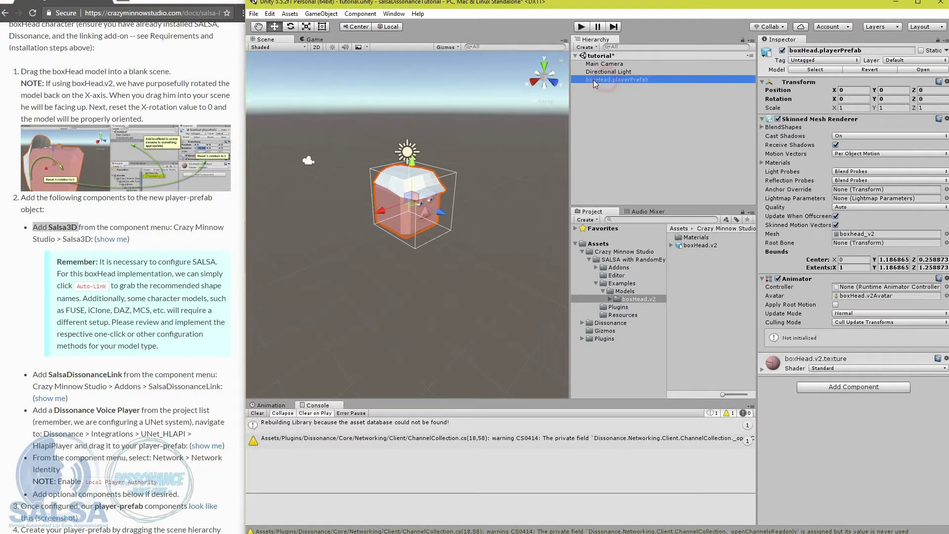
{"action": "left_click", "coordinate": [376, 15]}
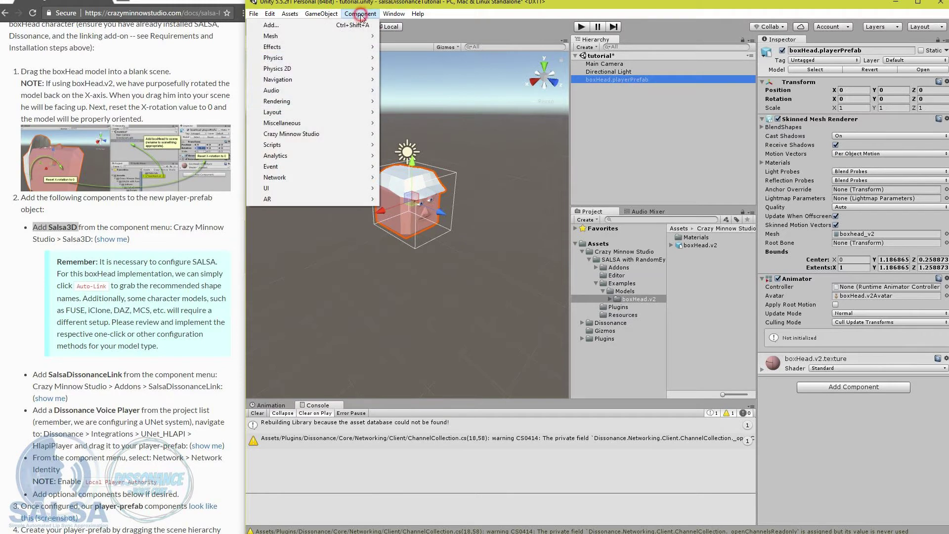
{"action": "left_click", "coordinate": [312, 131]}
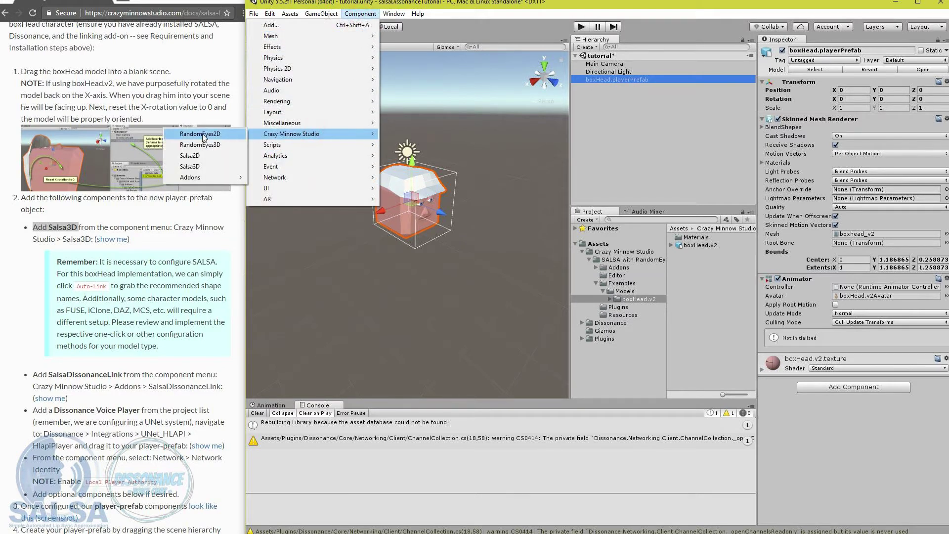
{"action": "left_click", "coordinate": [196, 166]}
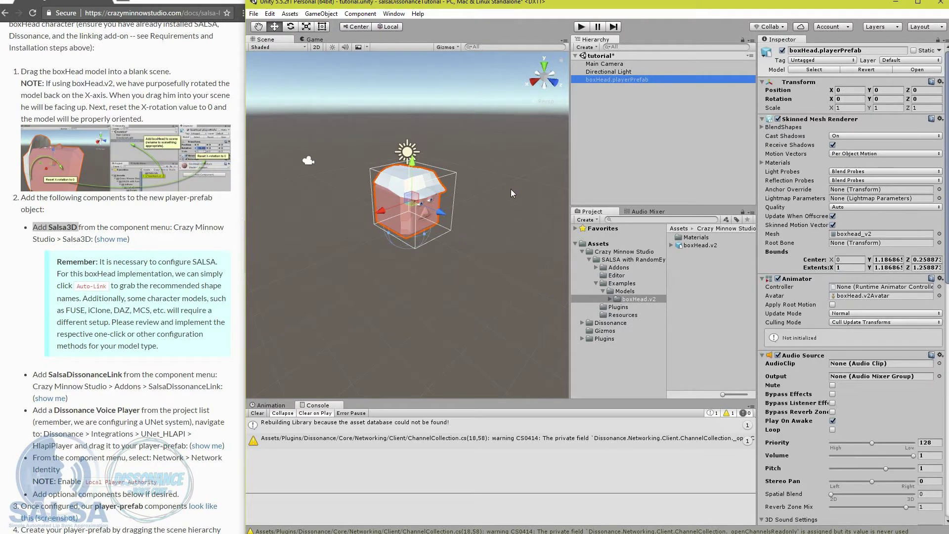
Auto-link Salsa3D's mouth shapes and lower SayMedium to 0.0019 and SayLarge to 0.0038
{"action": "left_click", "coordinate": [765, 83]}
{"action": "left_click", "coordinate": [762, 91]}
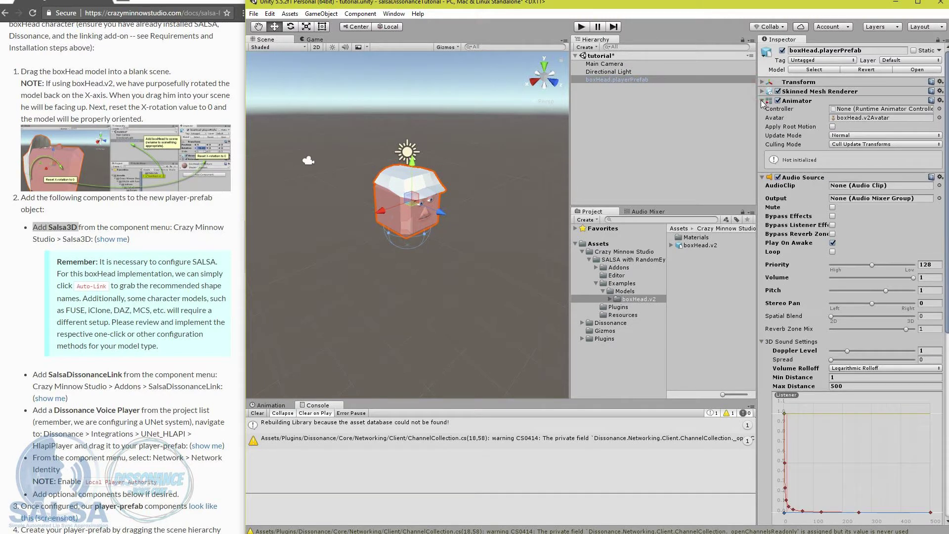
{"action": "left_click", "coordinate": [762, 100]}
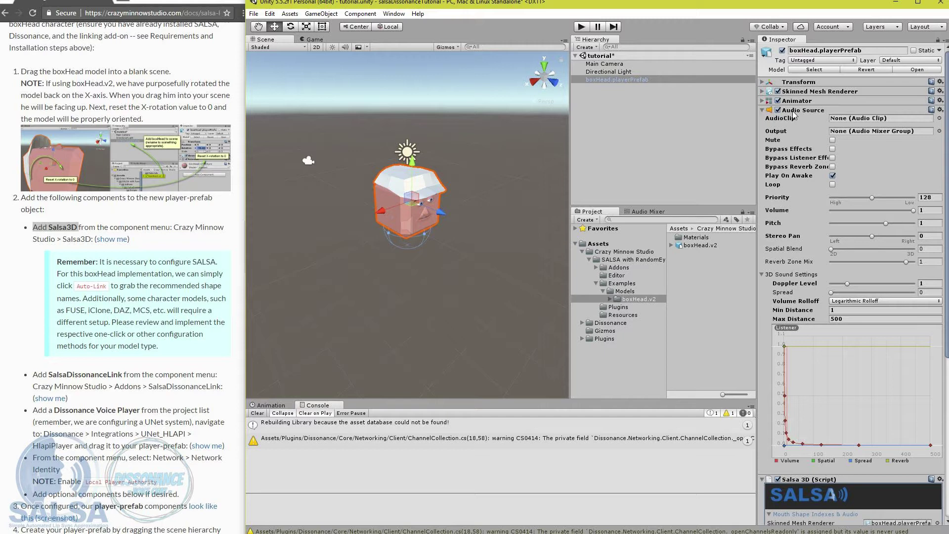
{"action": "left_click", "coordinate": [762, 110]}
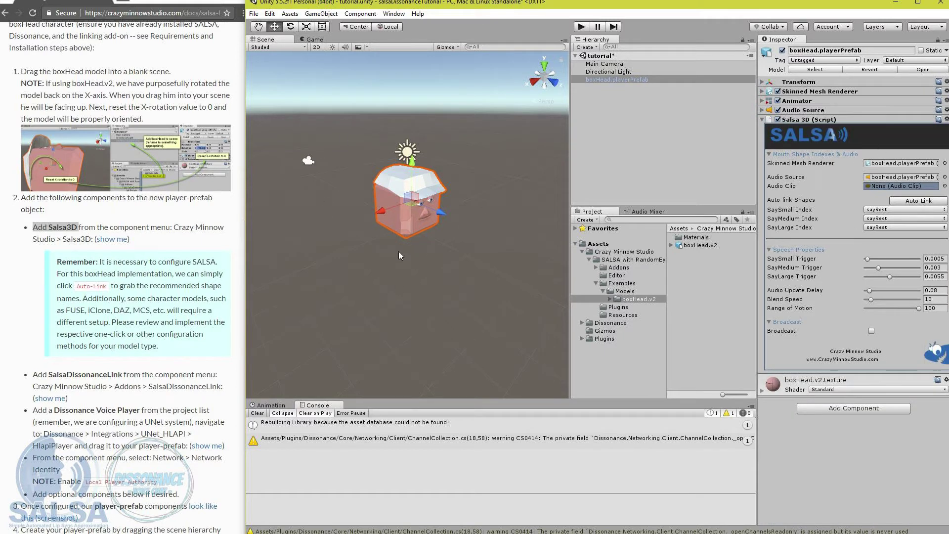
{"action": "scroll", "coordinate": [443, 227], "scroll_direction": "up", "scroll_amount": 5}
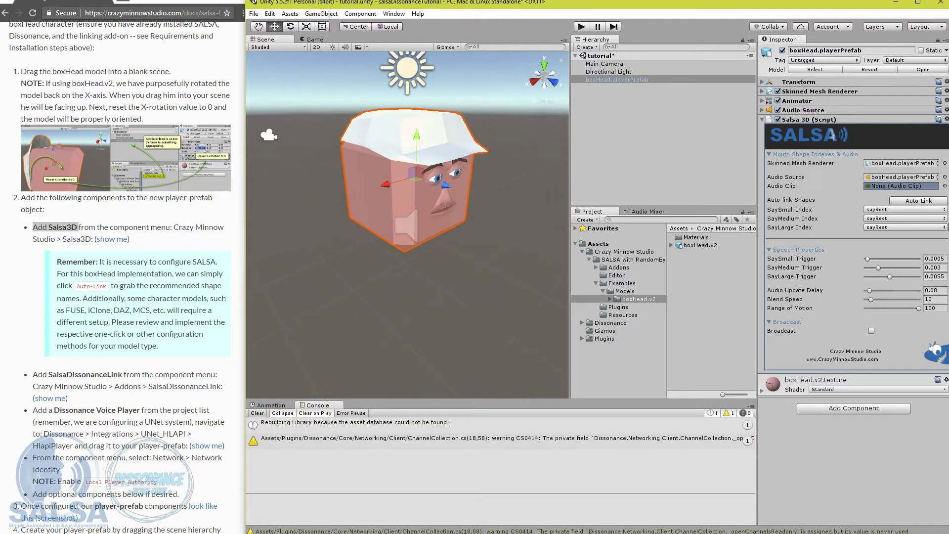
{"action": "left_click", "coordinate": [916, 200]}
{"action": "left_click_drag", "start_coordinate": [879, 267], "coordinate": [881, 277]}
{"action": "left_click", "coordinate": [762, 119]}
{"action": "scroll", "coordinate": [124, 247], "scroll_direction": "down", "scroll_amount": 2}
{"action": "left_click_drag", "start_coordinate": [61, 211], "coordinate": [164, 212]}
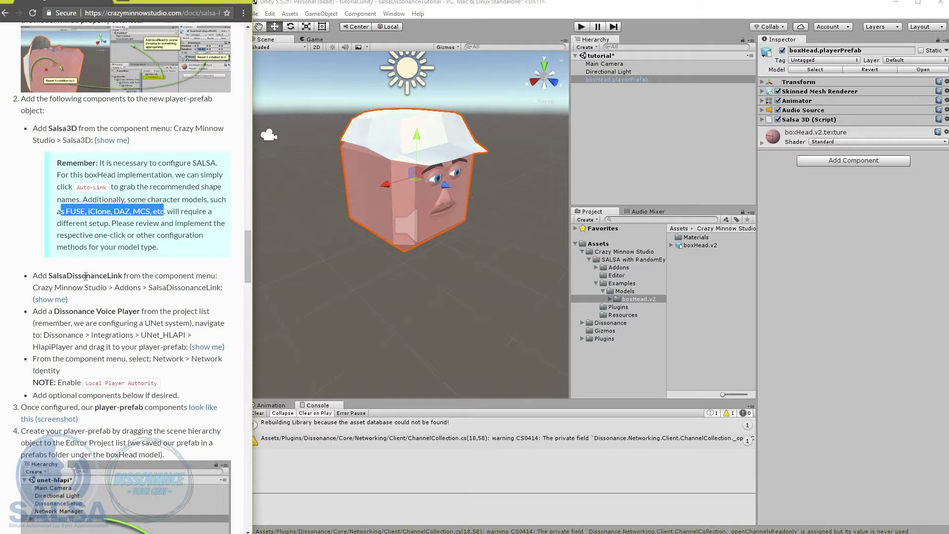
Attach SalsaDissonanceLink from Crazy Minnow Studio > Addons to boxHead.playerPrefab
{"action": "left_click_drag", "start_coordinate": [33, 275], "coordinate": [134, 286]}
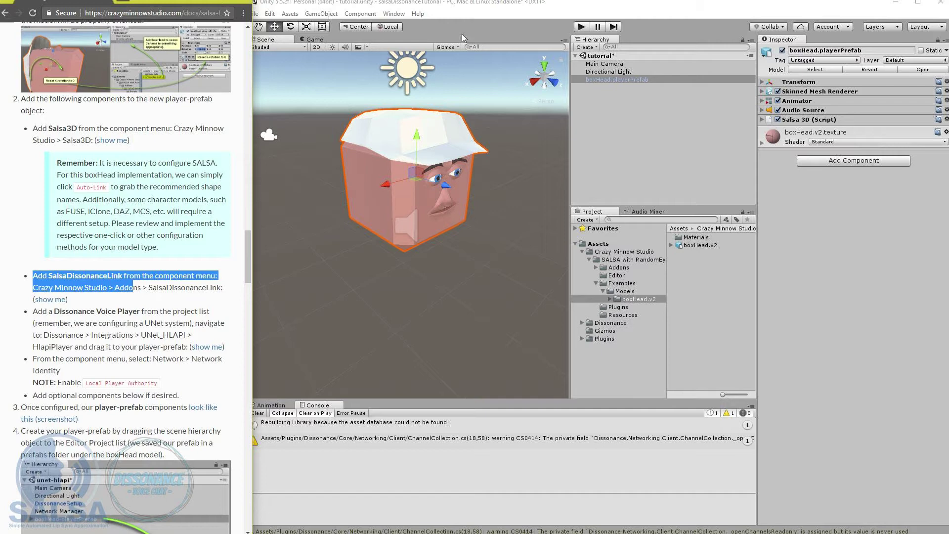
{"action": "left_click", "coordinate": [361, 14]}
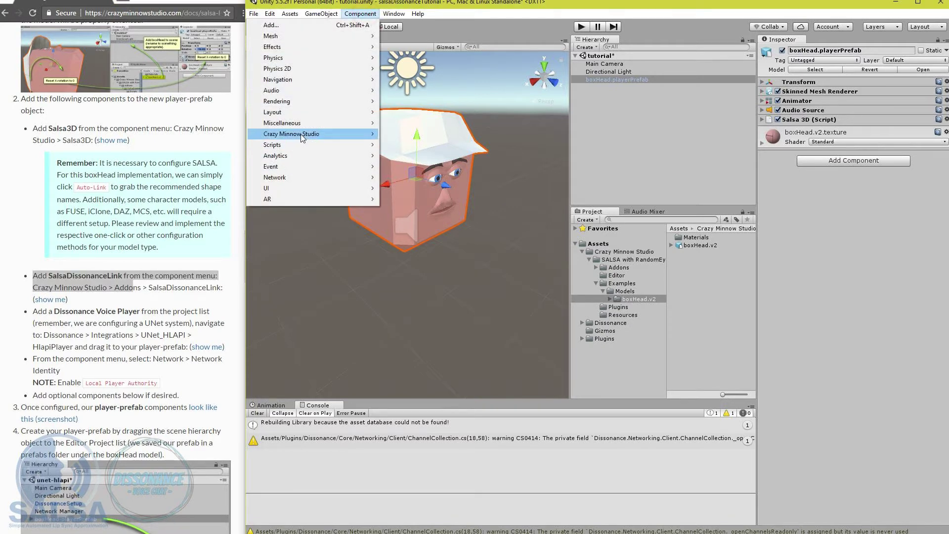
{"action": "mouse_move", "coordinate": [308, 134]}
{"action": "left_click", "coordinate": [209, 177]}
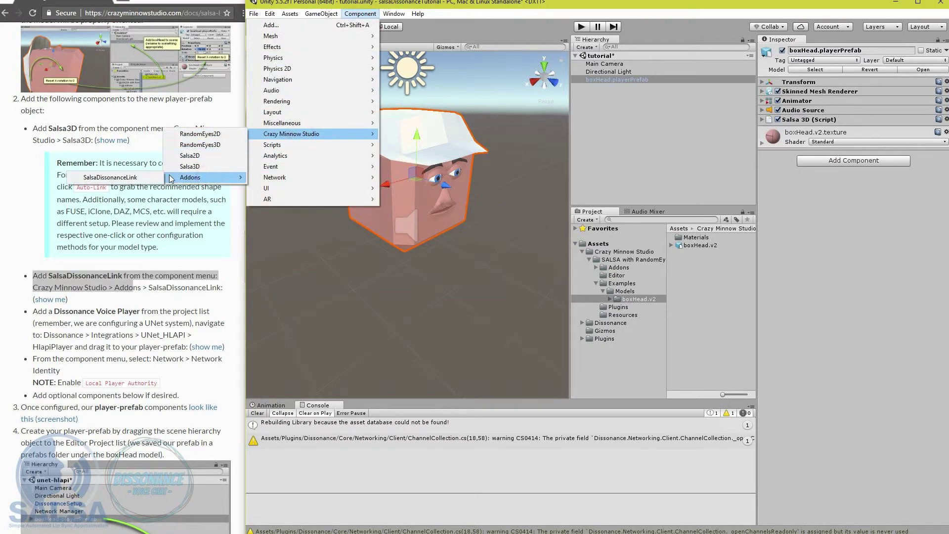
{"action": "left_click", "coordinate": [108, 177]}
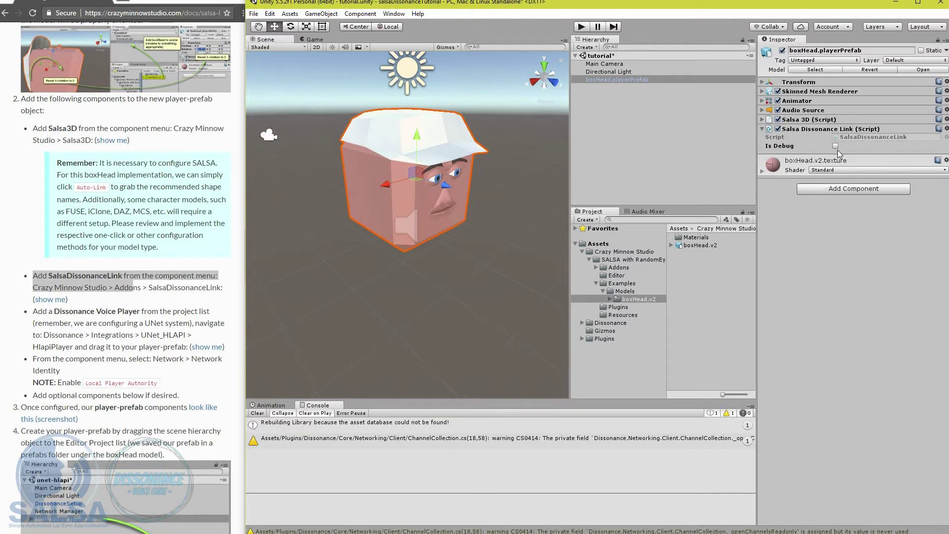
{"action": "left_click", "coordinate": [762, 129]}
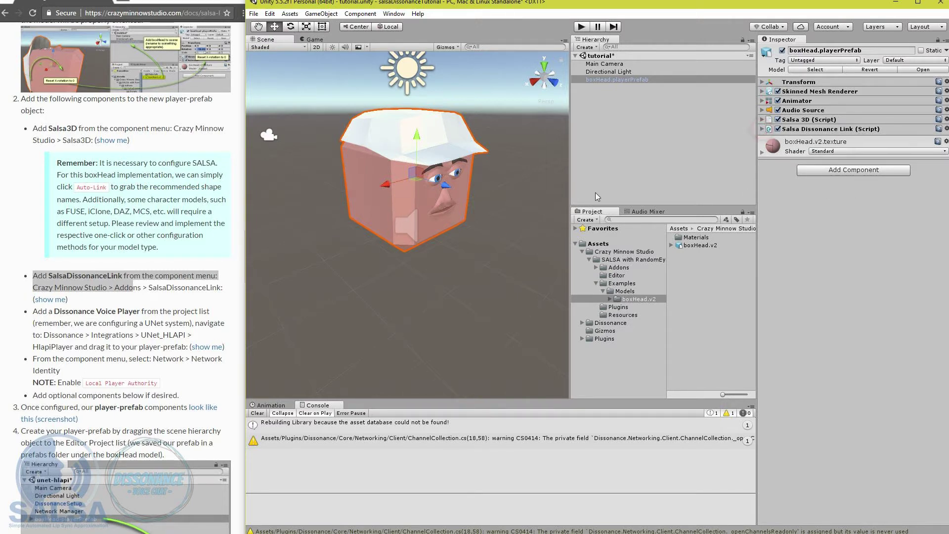
{"action": "scroll", "coordinate": [137, 311], "scroll_direction": "down", "scroll_amount": 2}
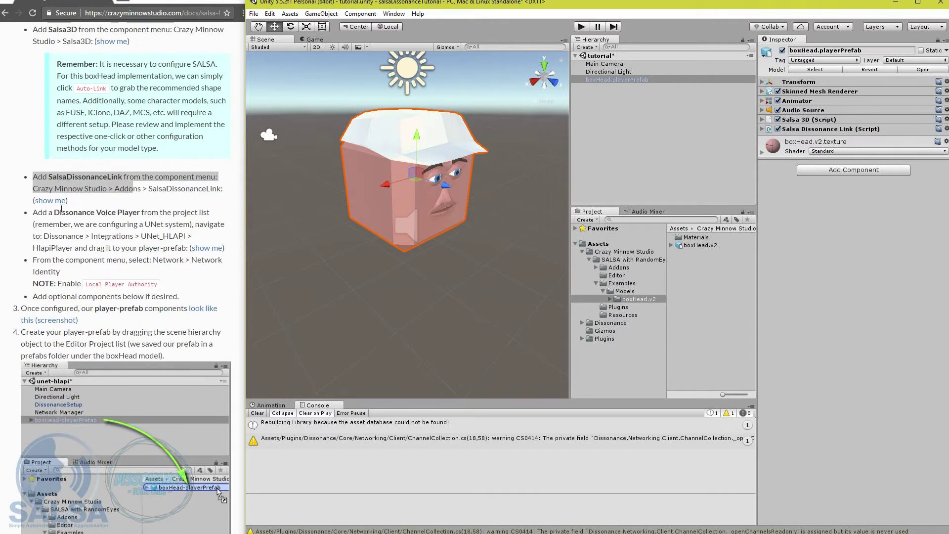
Attach HlapiPlayer from Dissonance/Integrations/UNet_HLAPI to boxHead.playerPrefab
{"action": "left_click_drag", "start_coordinate": [54, 212], "coordinate": [140, 213]}
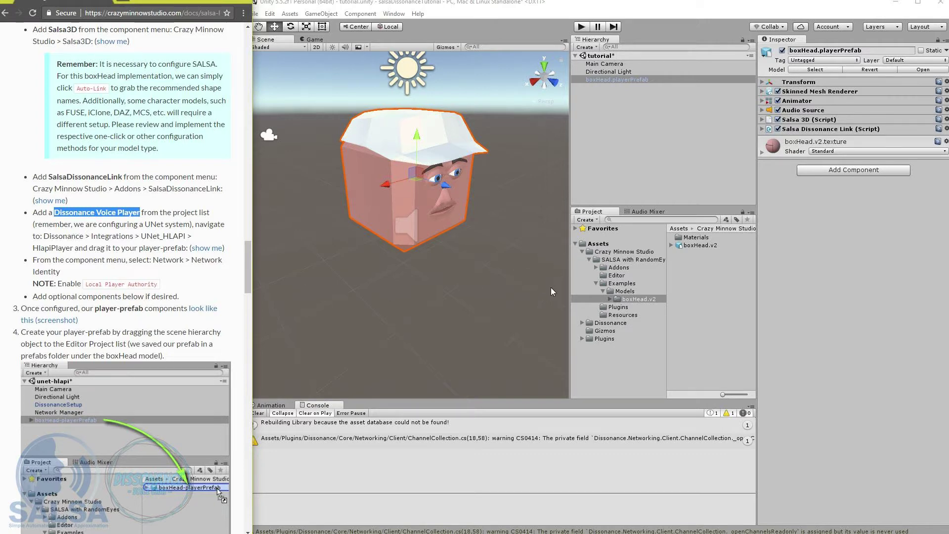
{"action": "left_click", "coordinate": [582, 322]}
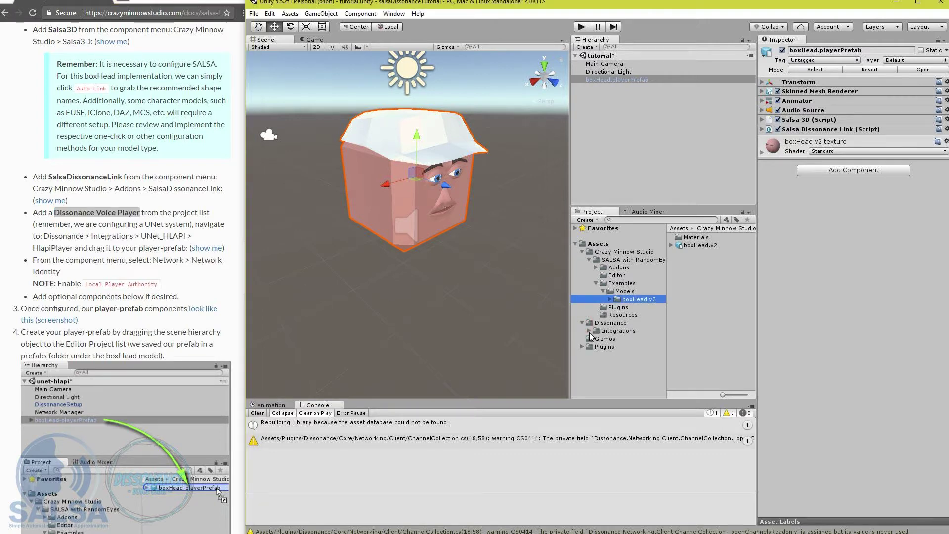
{"action": "left_click", "coordinate": [589, 331]}
{"action": "left_click", "coordinate": [596, 338]}
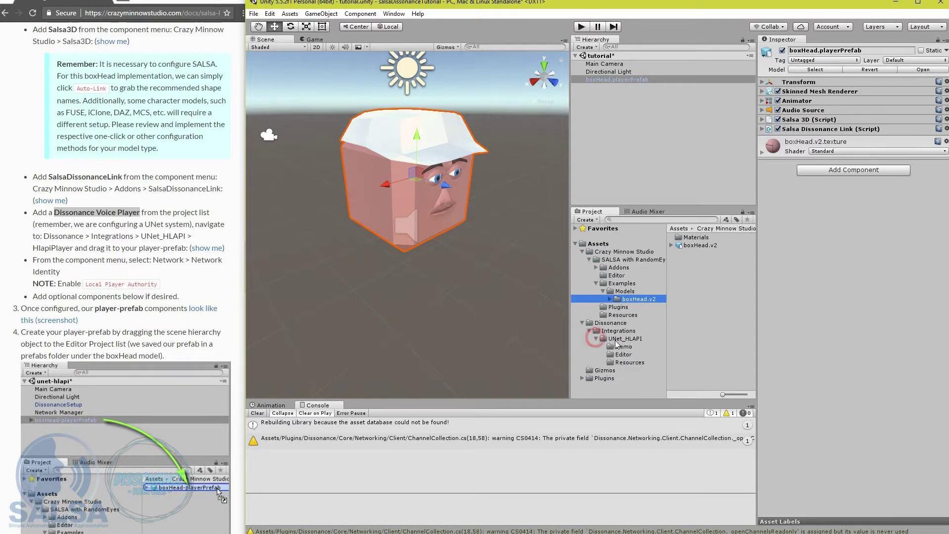
{"action": "left_click", "coordinate": [623, 339]}
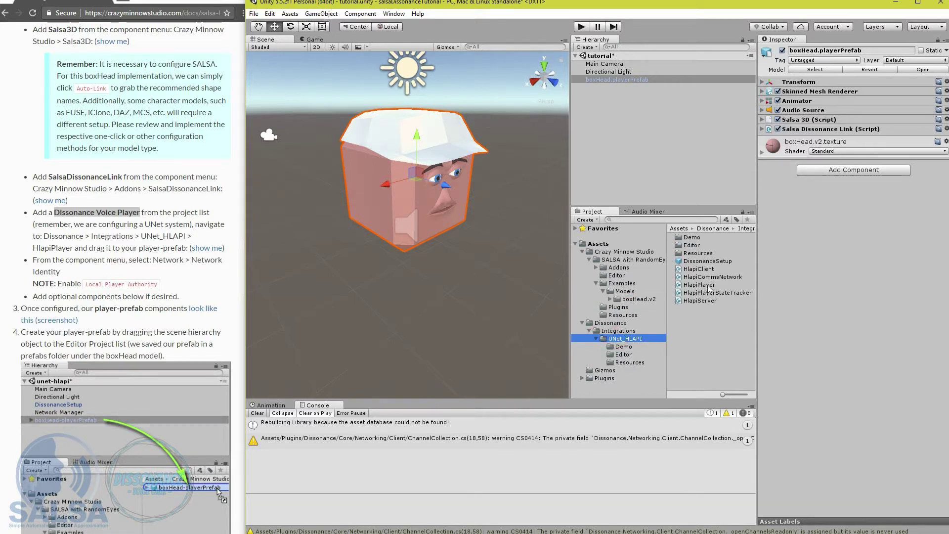
{"action": "left_click_drag", "start_coordinate": [689, 288], "coordinate": [746, 141]}
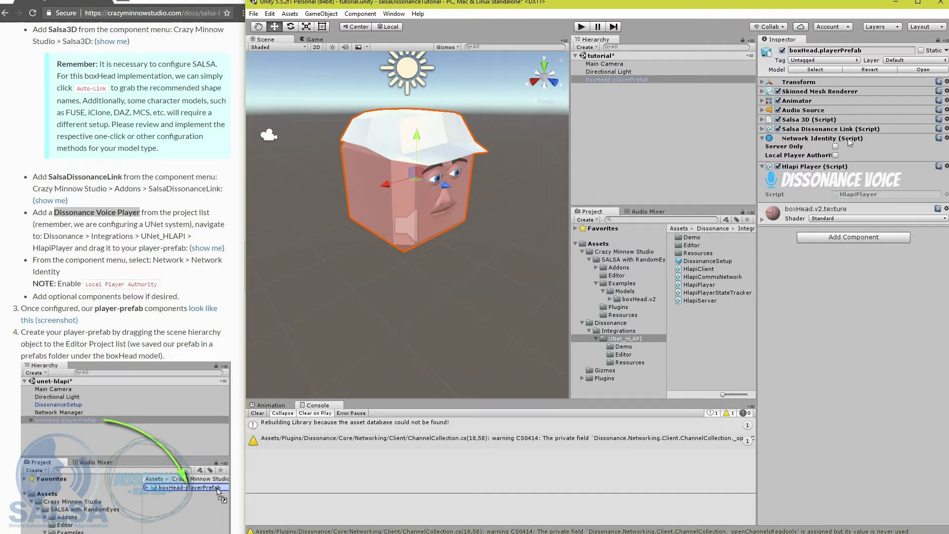
Enable Local Player Authority on the prefab's Network Identity
{"action": "left_click_drag", "start_coordinate": [41, 257], "coordinate": [204, 269]}
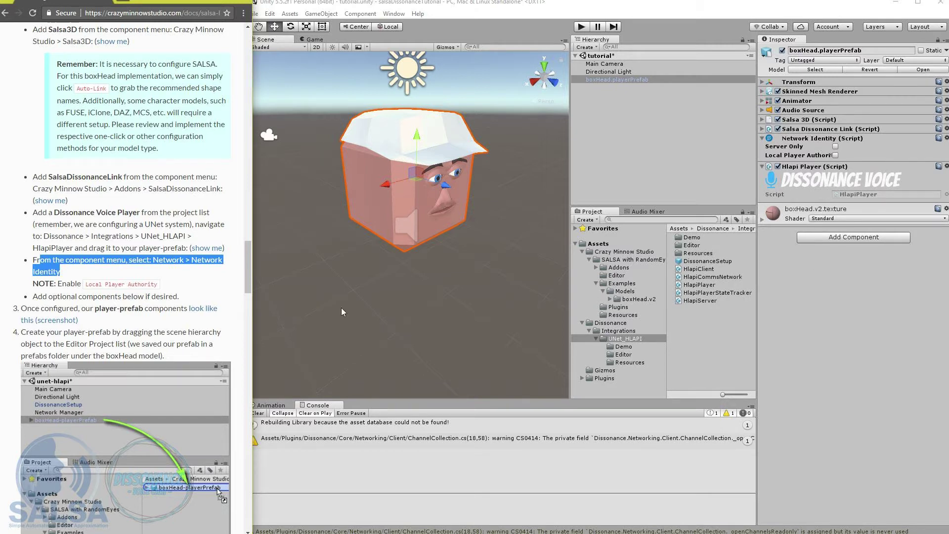
{"action": "mouse_move", "coordinate": [83, 285]}
{"action": "left_mouse_down"}
{"action": "mouse_move", "coordinate": [214, 295]}
{"action": "mouse_move", "coordinate": [84, 285]}
{"action": "left_mouse_up"}
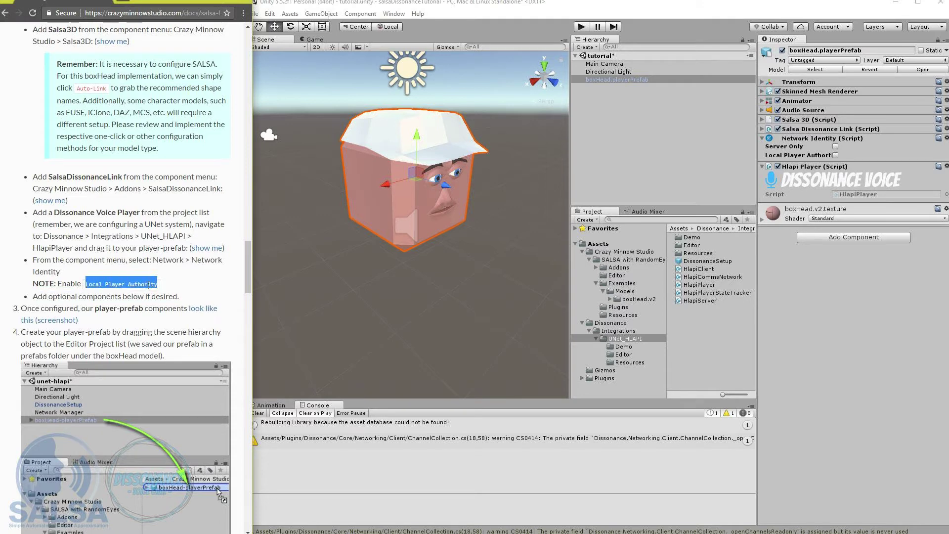
{"action": "left_click", "coordinate": [835, 154]}
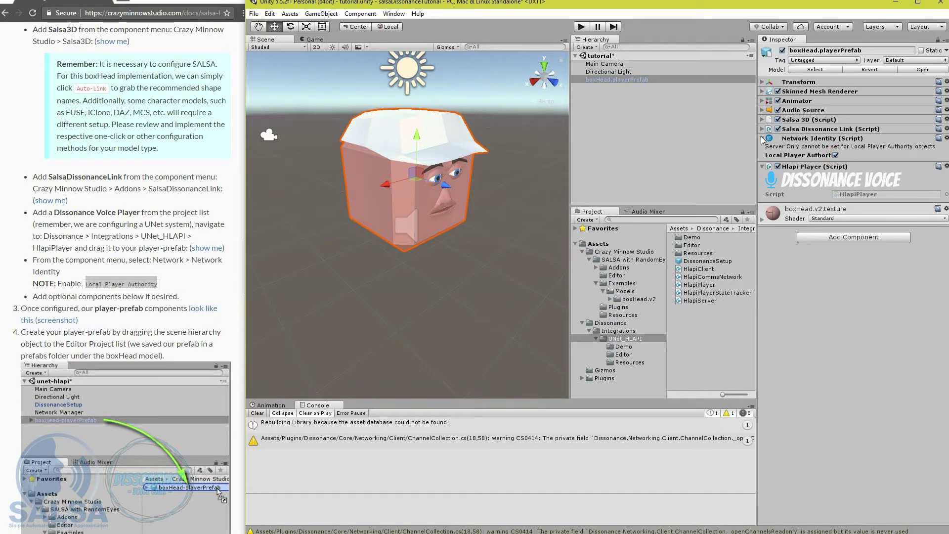
Add RandomEyes3D to boxHead.playerPrefab and auto-link lookUp, lookDown, lookLeft, lookRight and blink
{"action": "left_click", "coordinate": [90, 303]}
{"action": "scroll", "coordinate": [159, 315], "scroll_direction": "down", "scroll_amount": 4}
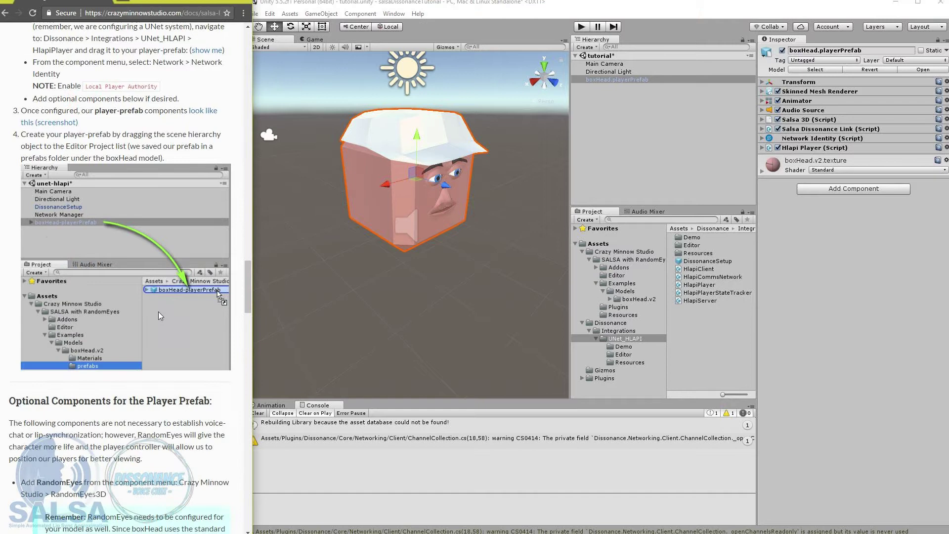
{"action": "scroll", "coordinate": [144, 315], "scroll_direction": "down", "scroll_amount": 5}
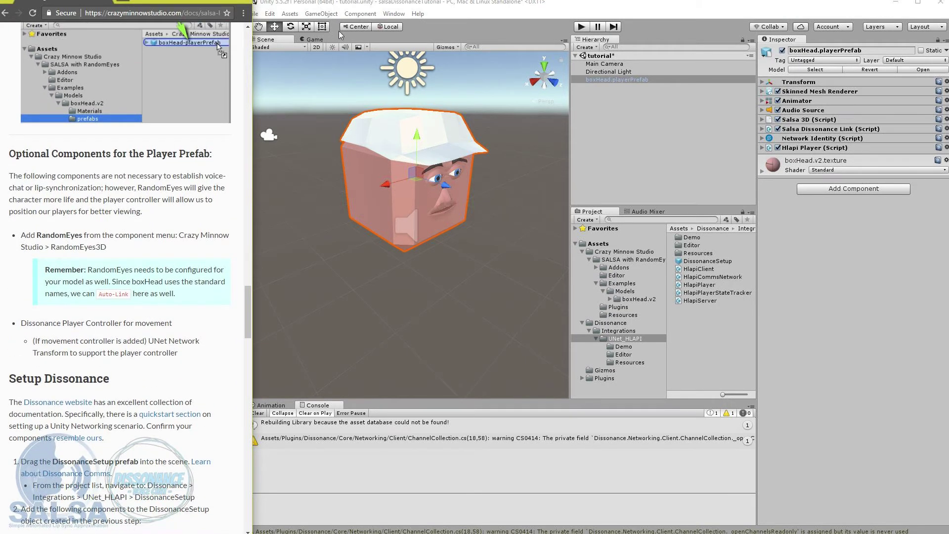
{"action": "left_click", "coordinate": [360, 13]}
{"action": "mouse_move", "coordinate": [305, 134]}
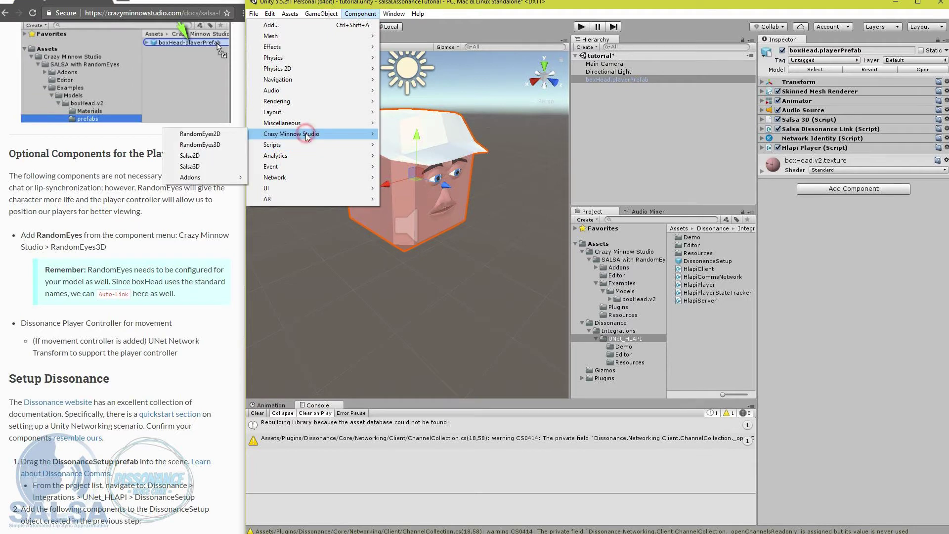
{"action": "left_click", "coordinate": [212, 146]}
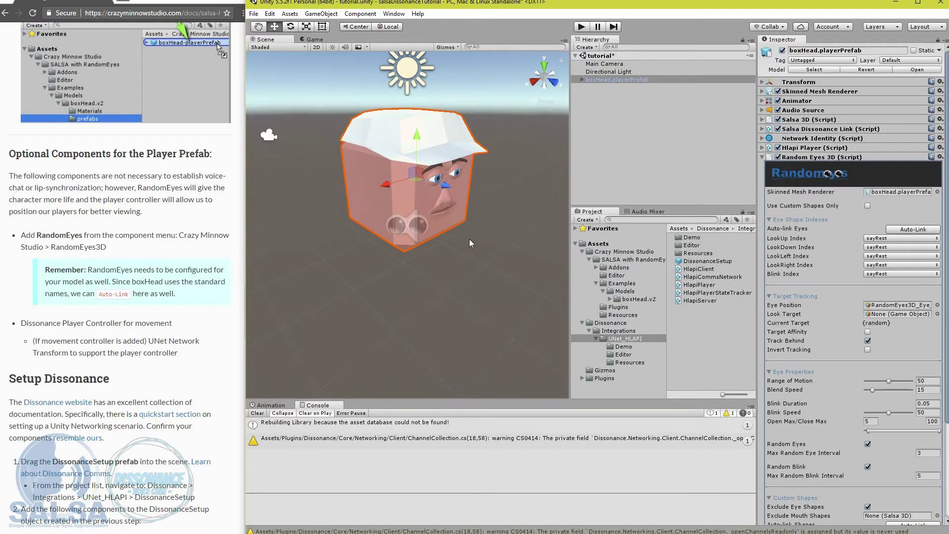
{"action": "left_click", "coordinate": [912, 230]}
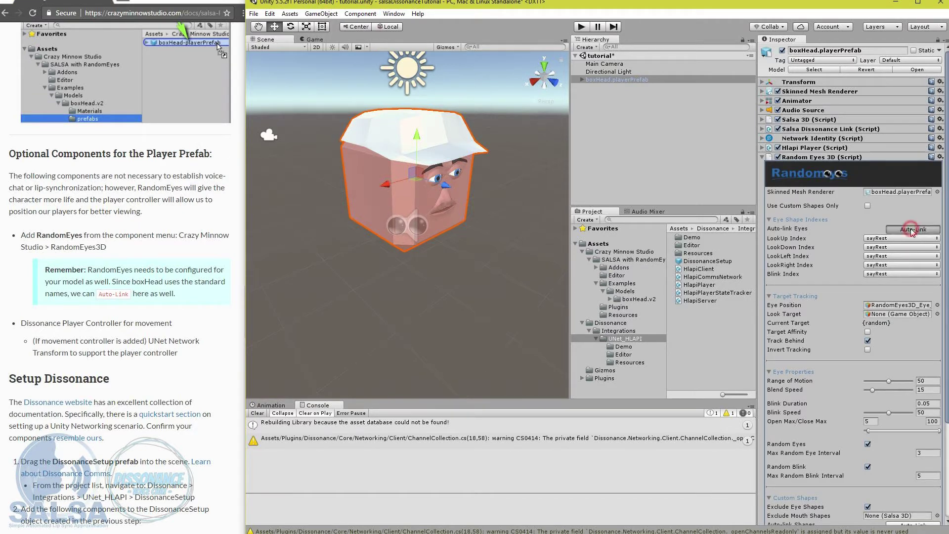
{"action": "left_click", "coordinate": [763, 157]}
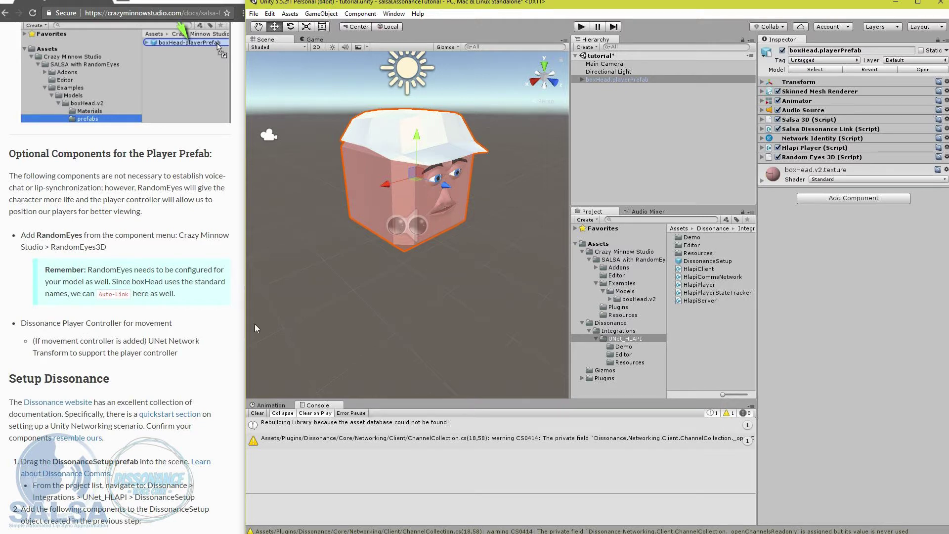
Add a Player Controller component, found by searching 'play'
{"action": "left_click", "coordinate": [846, 199]}
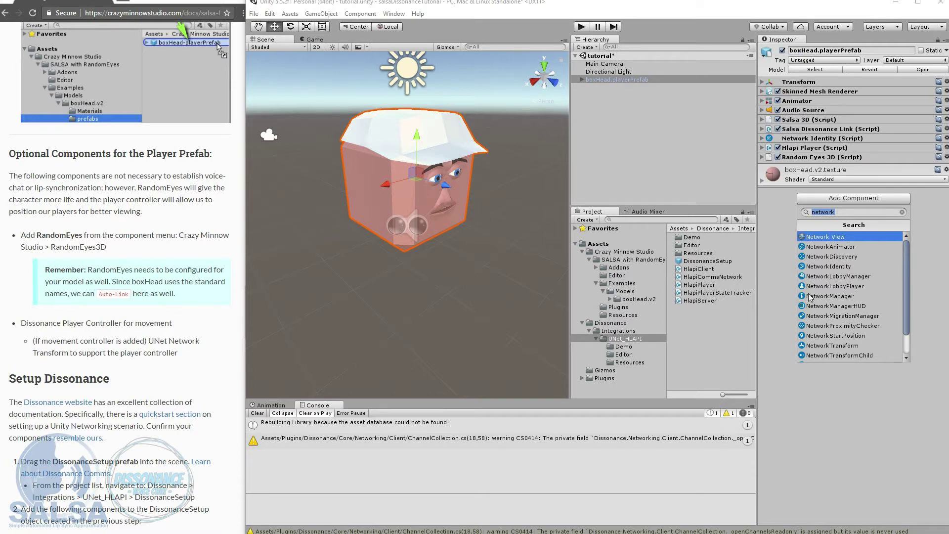
{"action": "type", "text": "play"}
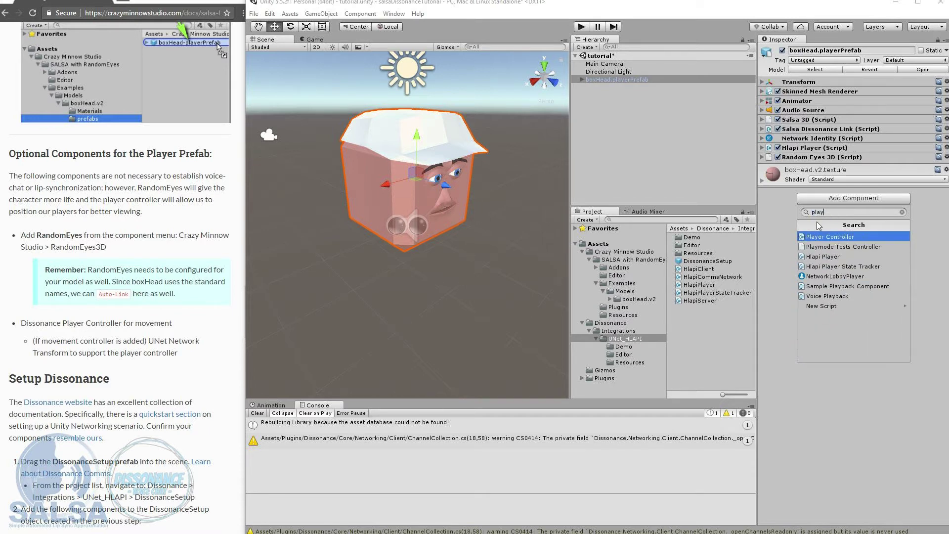
{"action": "left_click", "coordinate": [839, 236]}
{"action": "left_click", "coordinate": [853, 175]}
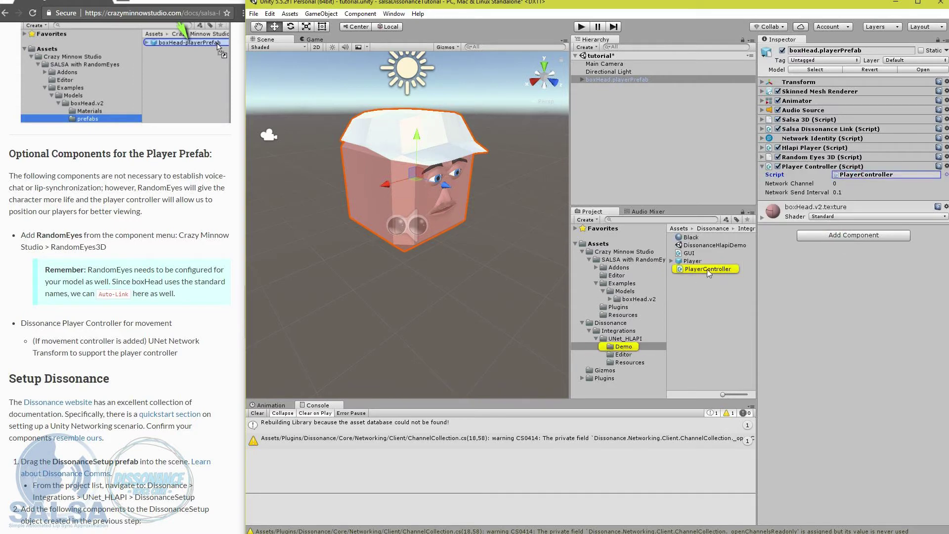
{"action": "left_click", "coordinate": [764, 167]}
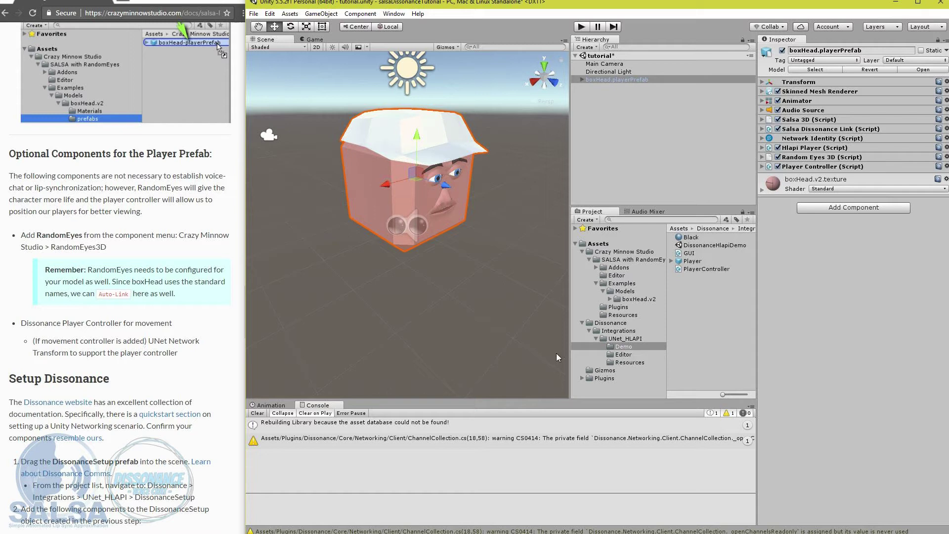
Add a Network Transform component, found by searching 'network'
{"action": "left_click", "coordinate": [836, 208]}
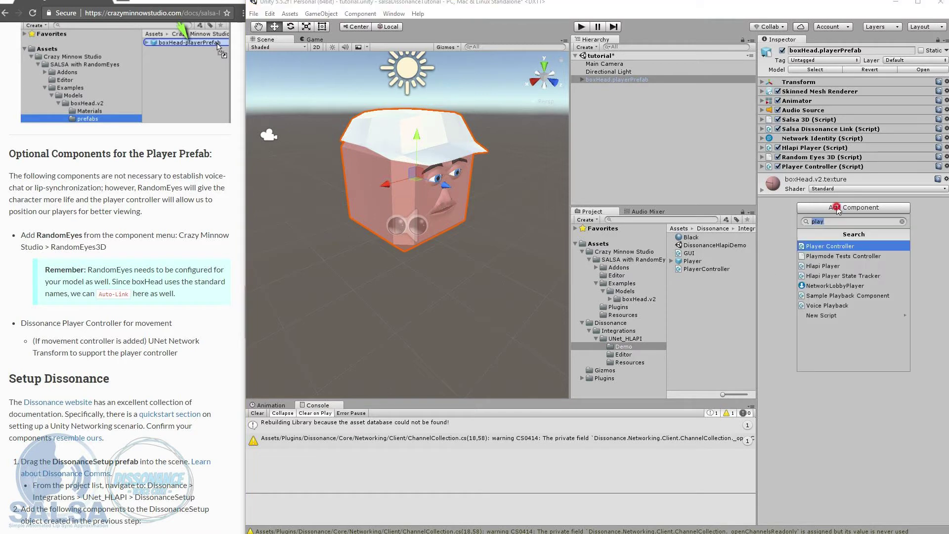
{"action": "type", "text": "network"}
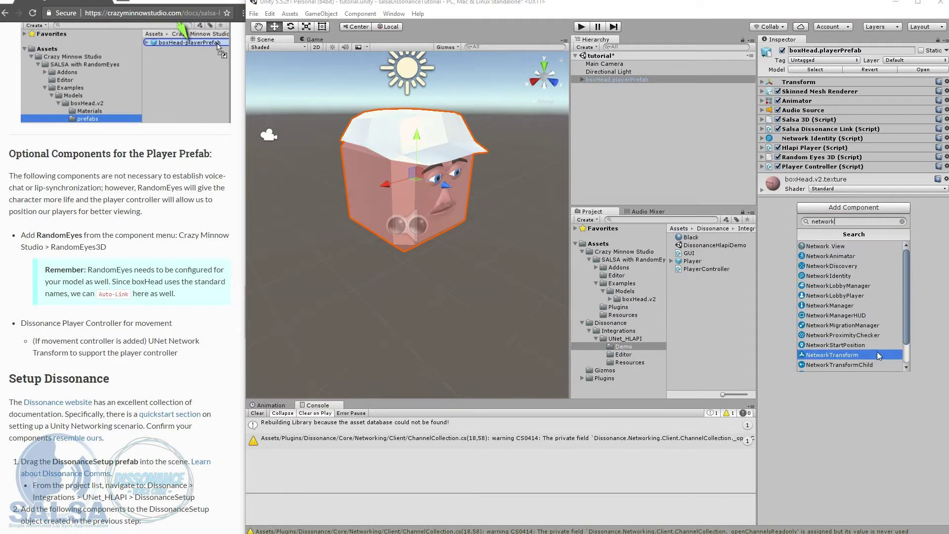
{"action": "left_click", "coordinate": [875, 352]}
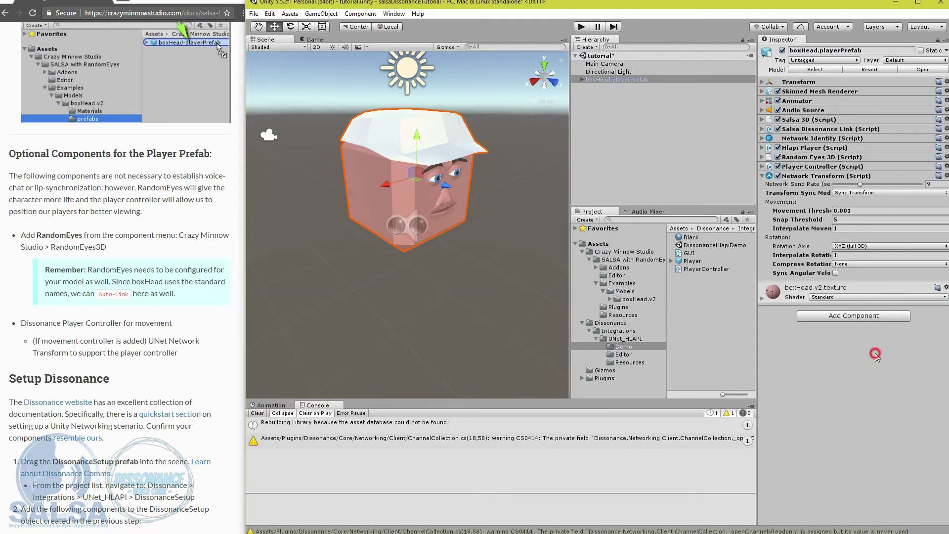
{"action": "left_click", "coordinate": [762, 176]}
{"action": "scroll", "coordinate": [156, 301], "scroll_direction": "up", "scroll_amount": 7}
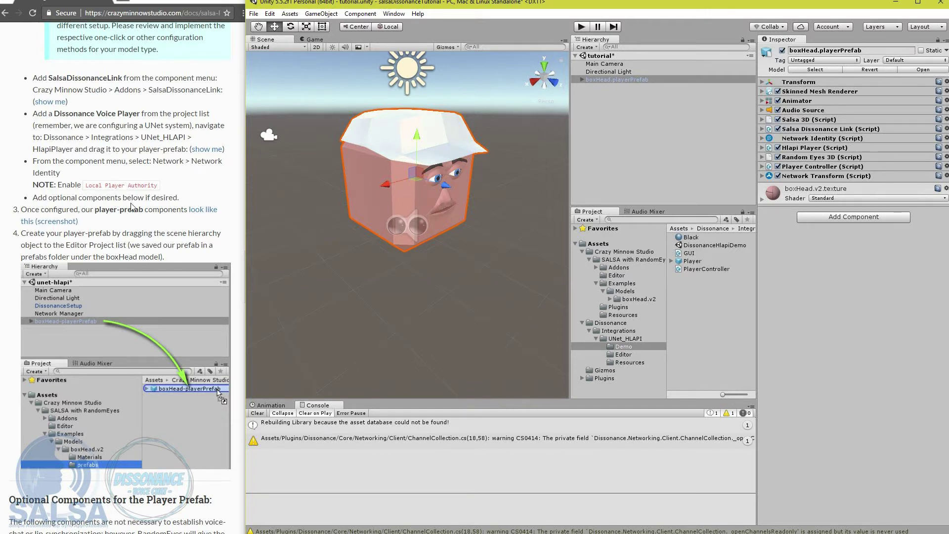
{"action": "left_click", "coordinate": [201, 210]}
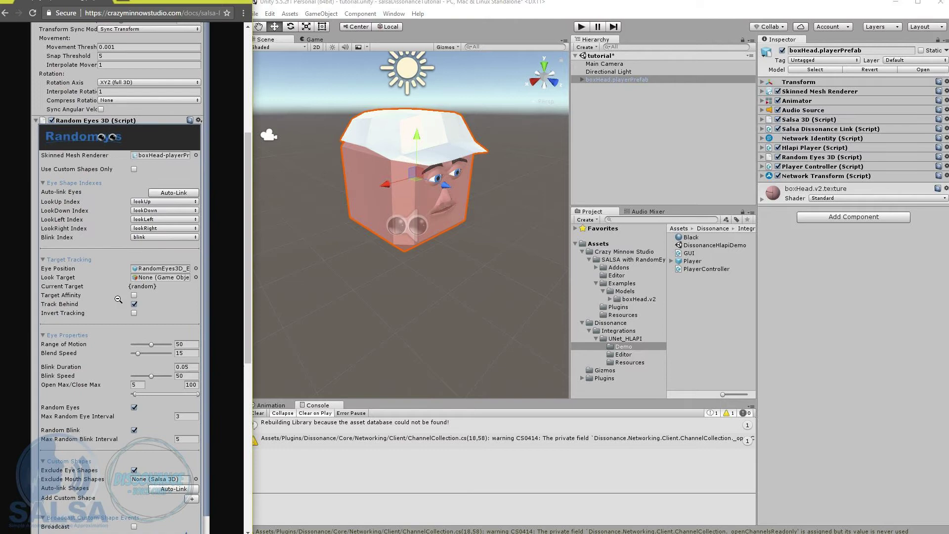
{"action": "scroll", "coordinate": [119, 297], "scroll_direction": "up", "scroll_amount": 3}
{"action": "scroll", "coordinate": [119, 290], "scroll_direction": "down", "scroll_amount": 4}
{"action": "scroll", "coordinate": [119, 290], "scroll_direction": "down", "scroll_amount": 4}
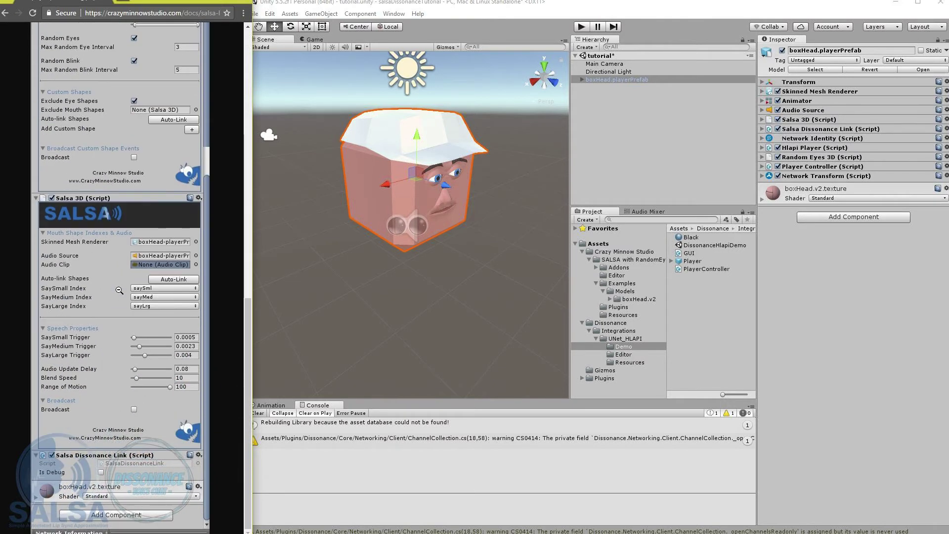
{"action": "scroll", "coordinate": [119, 287], "scroll_direction": "up", "scroll_amount": 5}
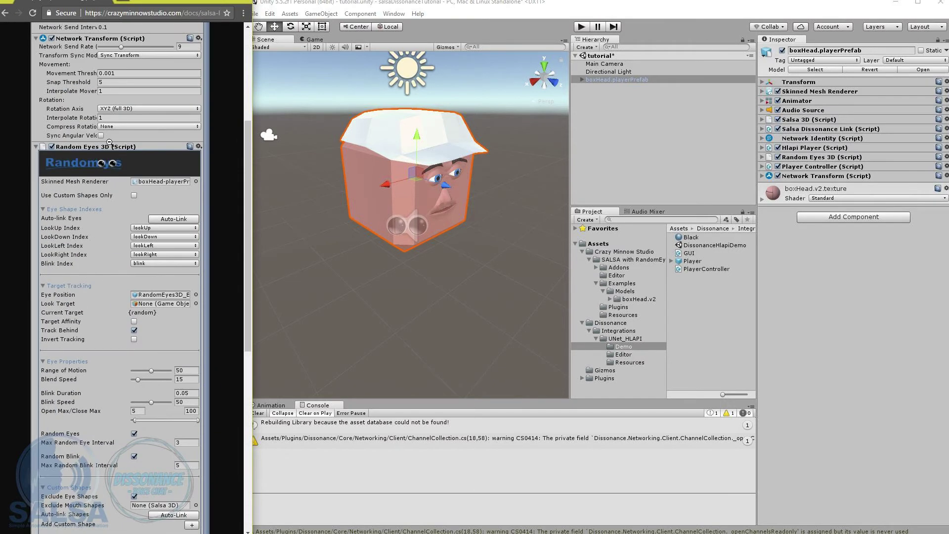
{"action": "left_click", "coordinate": [7, 16]}
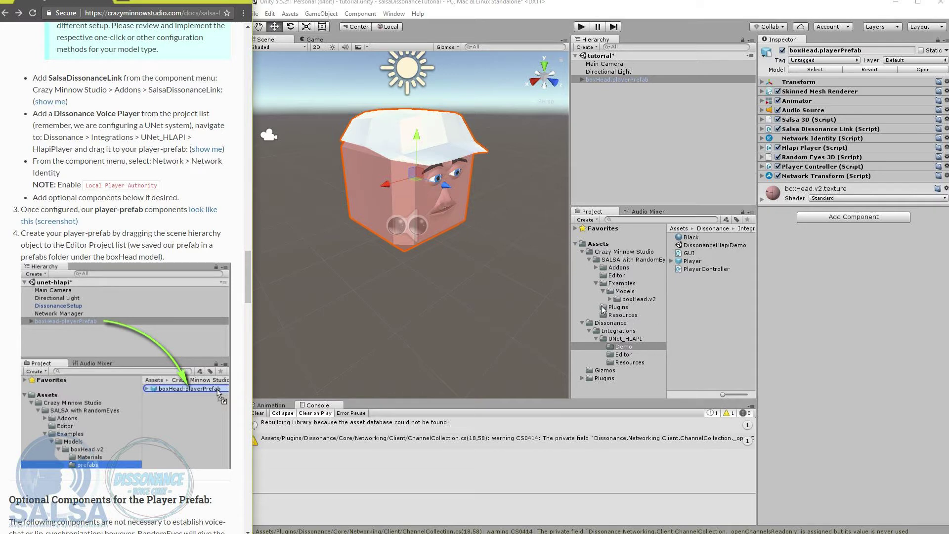
Create a 'prefabs' folder in boxHead.v2 and save boxHead.playerPrefab into it as a prefab asset
{"action": "right_click", "coordinate": [634, 299]}
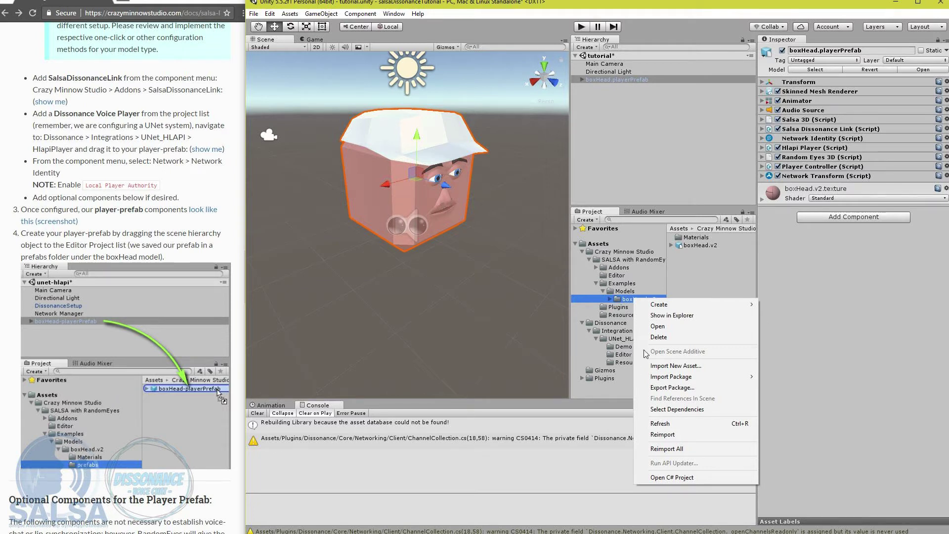
{"action": "mouse_move", "coordinate": [648, 304]}
{"action": "left_click", "coordinate": [589, 304]}
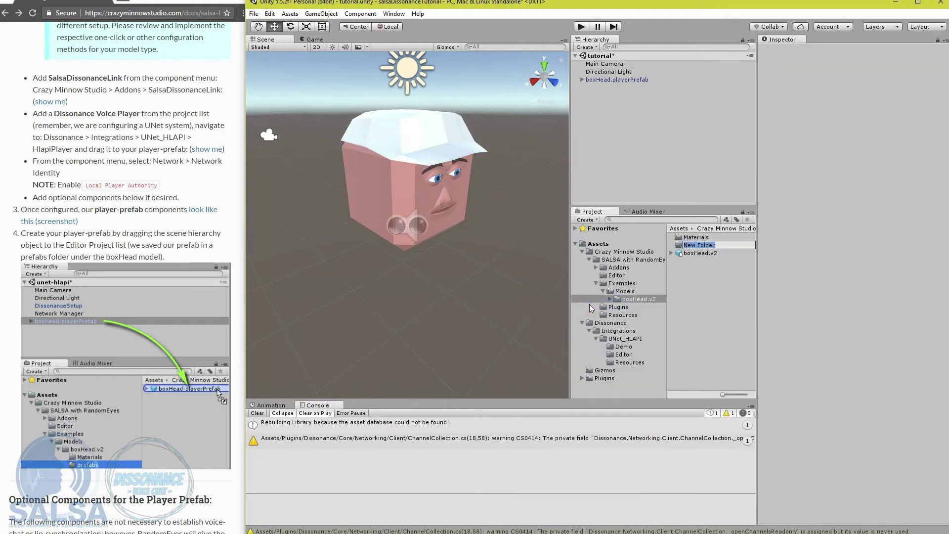
{"action": "type", "text": "prefabs"}
{"action": "key", "text": "Return"}
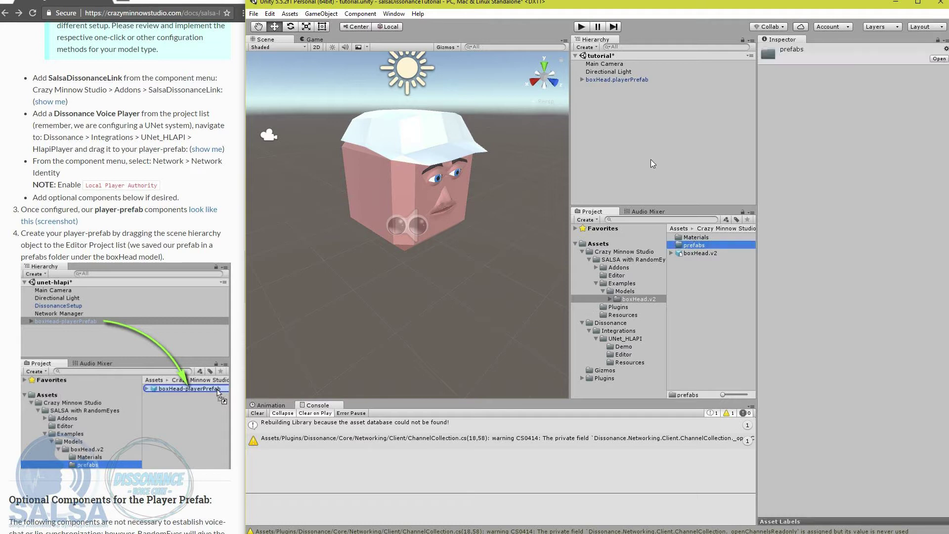
{"action": "left_click_drag", "start_coordinate": [598, 79], "coordinate": [695, 253]}
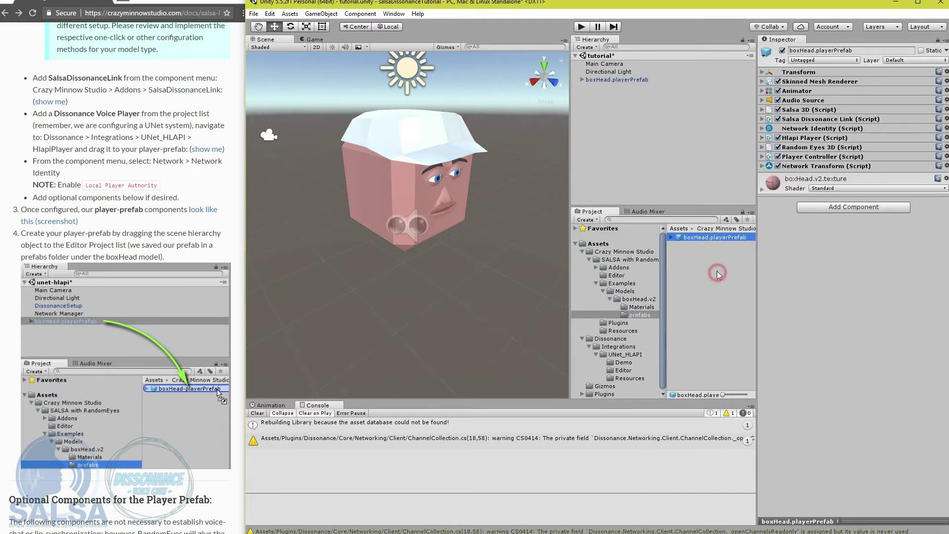
Delete the boxHead.playerPrefab instance from the scene, then save the scene and the project
{"action": "left_click", "coordinate": [617, 80]}
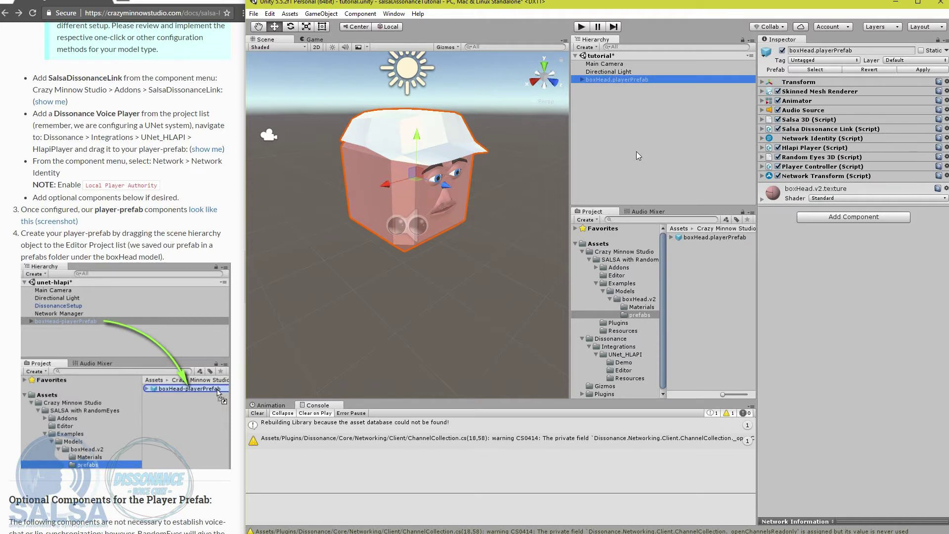
{"action": "key", "text": "Delete"}
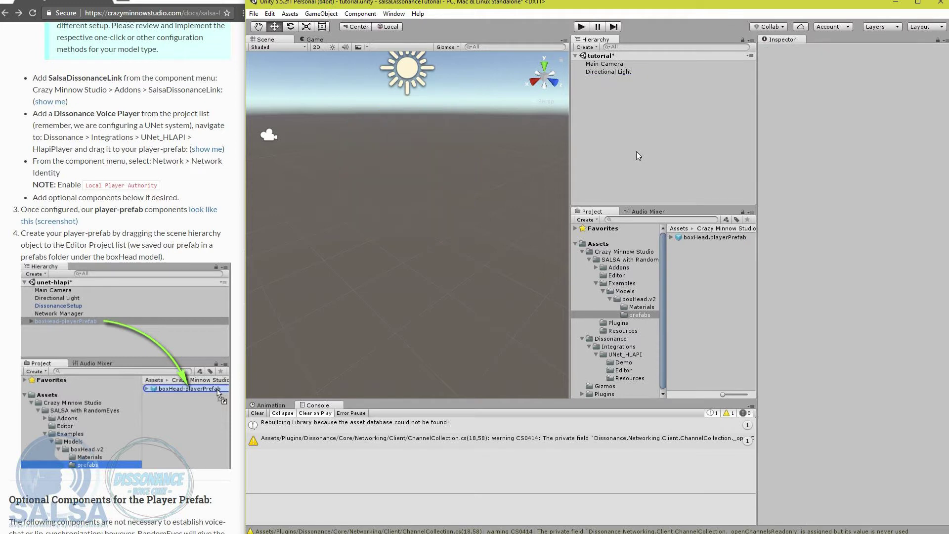
{"action": "left_click", "coordinate": [253, 13]}
{"action": "left_click", "coordinate": [206, 51]}
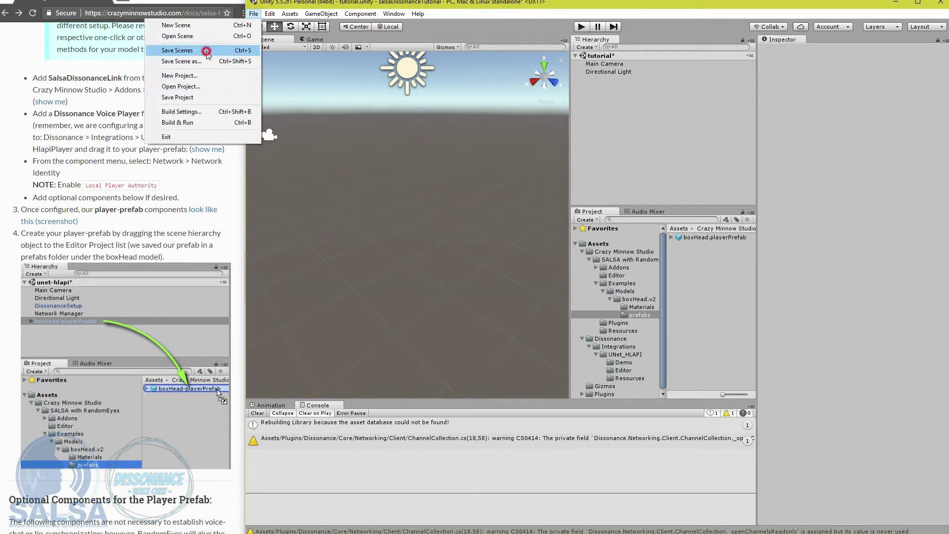
{"action": "left_click", "coordinate": [254, 13]}
{"action": "left_click", "coordinate": [188, 97]}
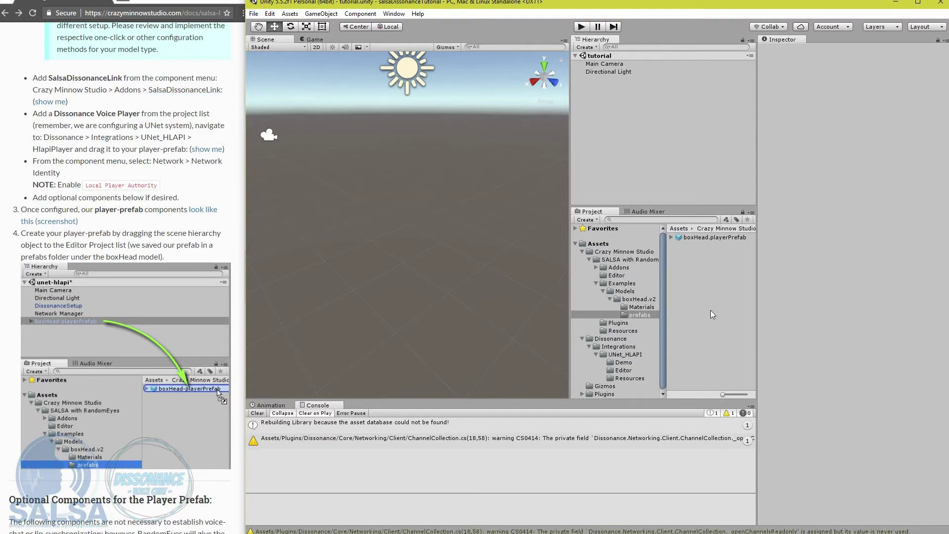
Drag the DissonanceSetup prefab from the UNet_HLAPI folder into the scene and review its Reliable and Unreliable Channel values
{"action": "scroll", "coordinate": [148, 331], "scroll_direction": "down", "scroll_amount": 15}
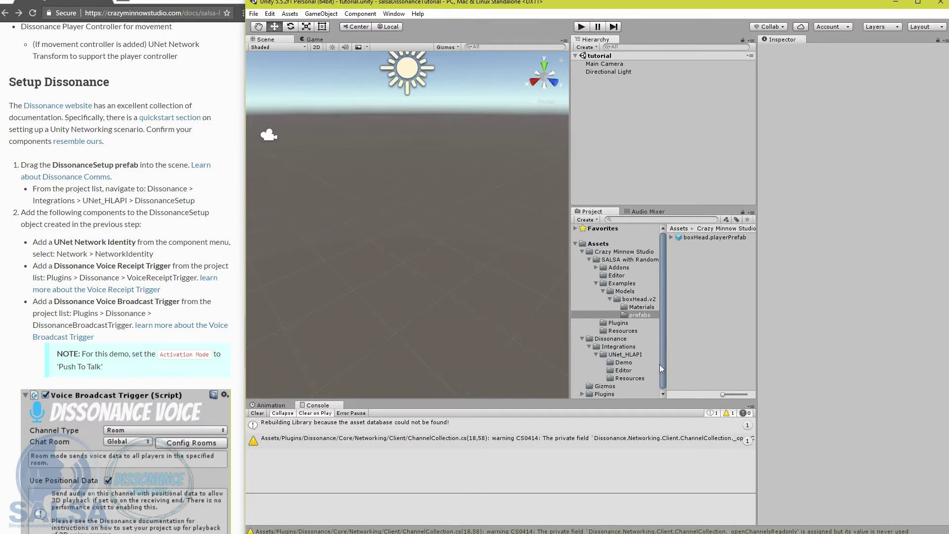
{"action": "left_click", "coordinate": [615, 357]}
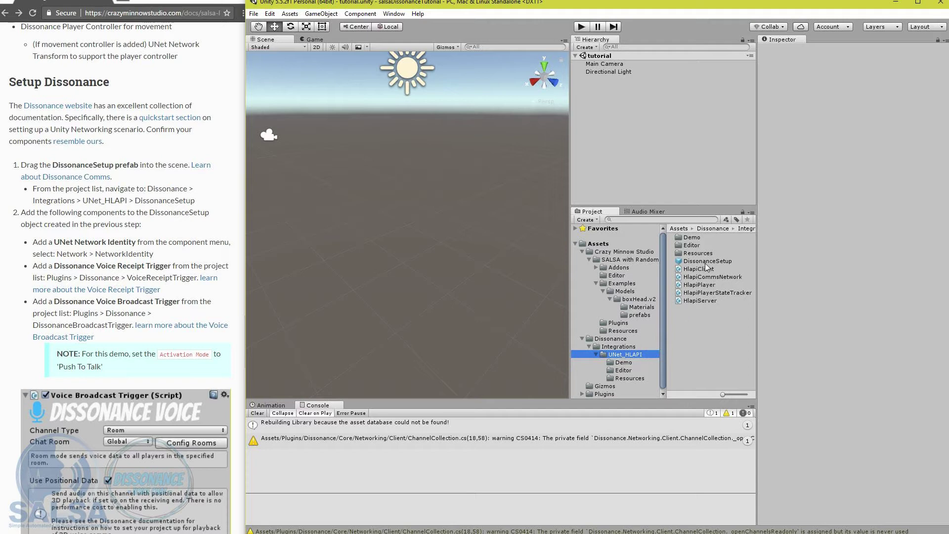
{"action": "left_click_drag", "start_coordinate": [713, 266], "coordinate": [658, 142]}
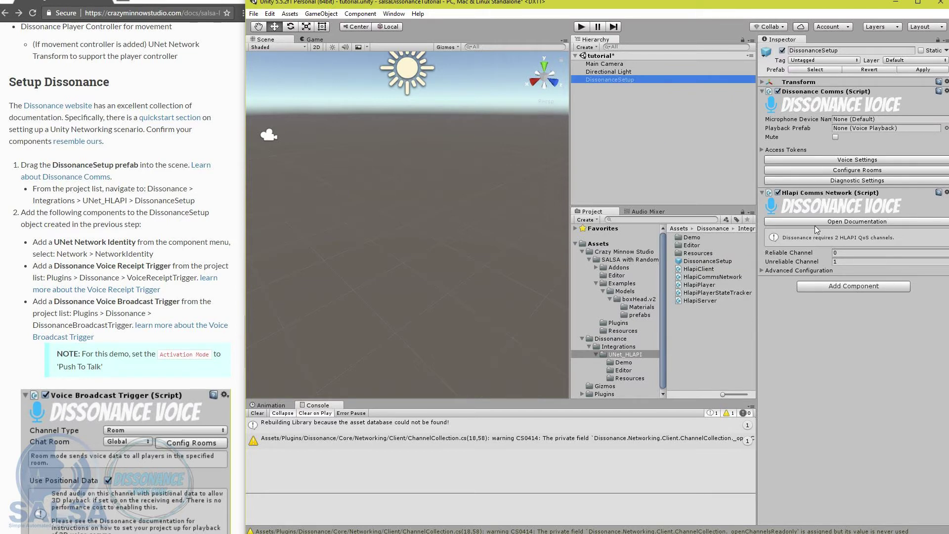
{"action": "left_click", "coordinate": [784, 254]}
{"action": "left_click", "coordinate": [784, 260]}
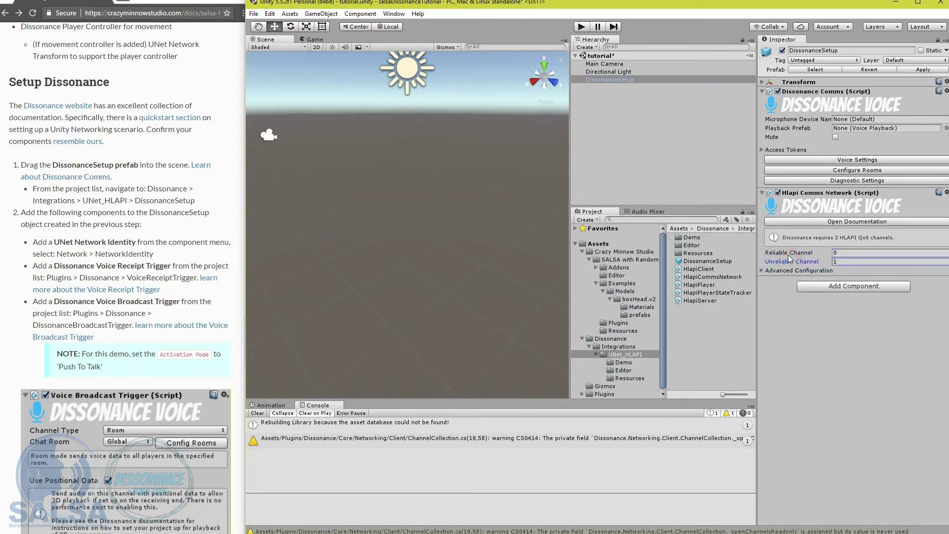
{"action": "left_click", "coordinate": [788, 253]}
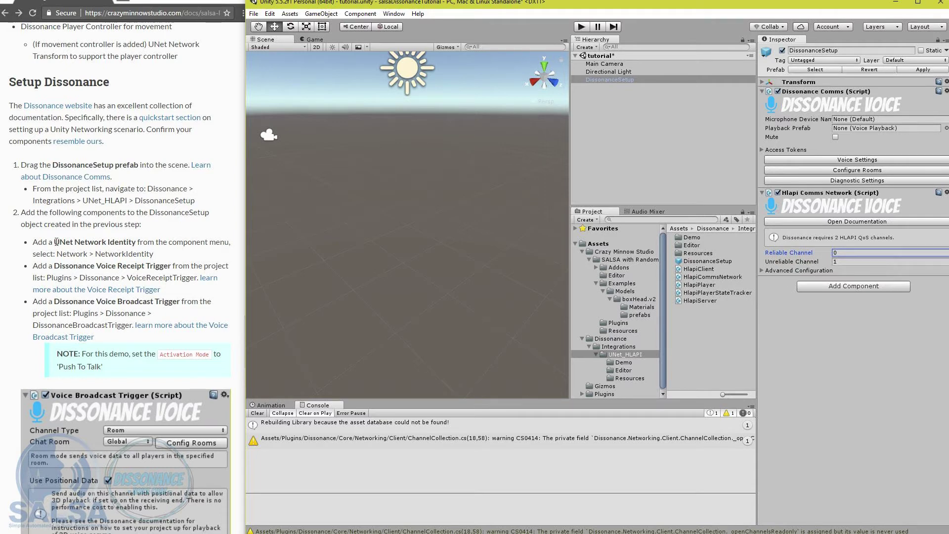
{"action": "left_click_drag", "start_coordinate": [55, 242], "coordinate": [130, 244]}
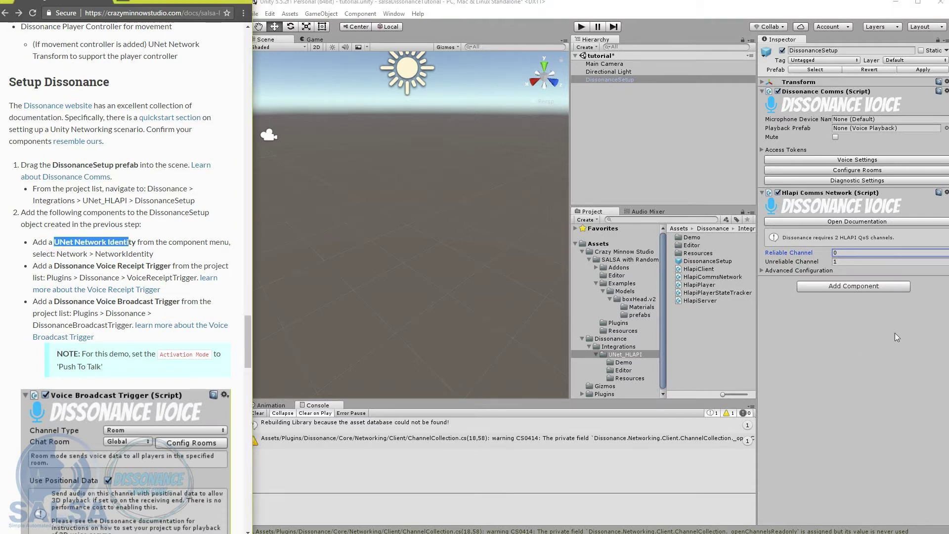
Add a Network Identity component to DissonanceSetup
{"action": "left_click", "coordinate": [865, 286]}
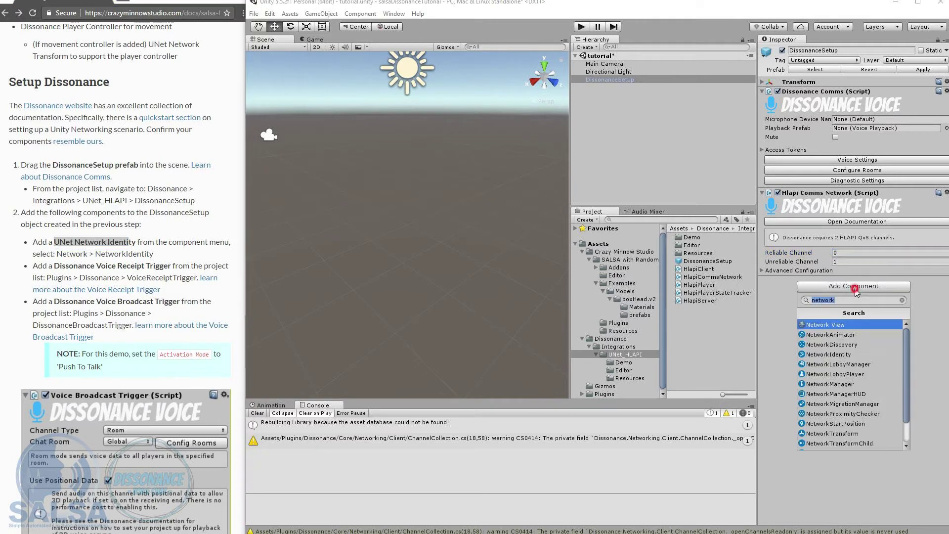
{"action": "left_click", "coordinate": [845, 354]}
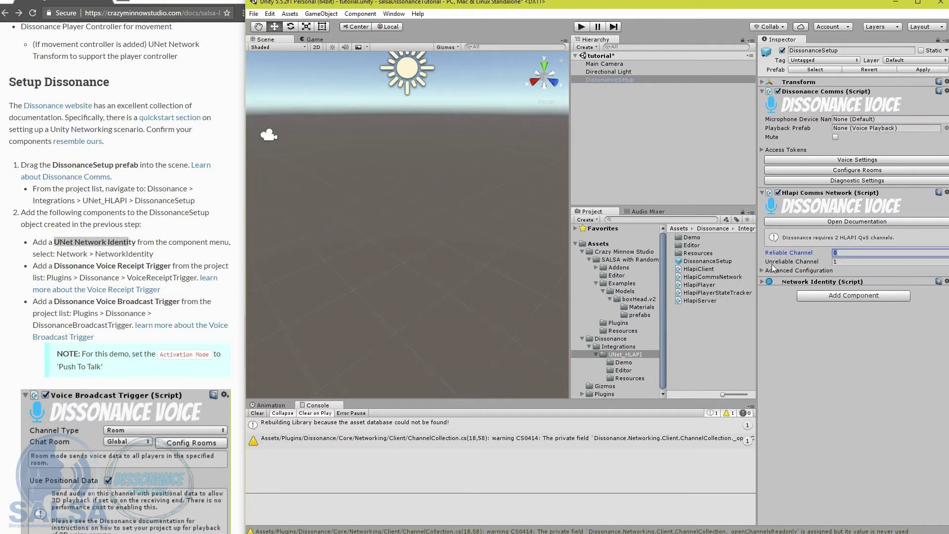
{"action": "left_click", "coordinate": [773, 282]}
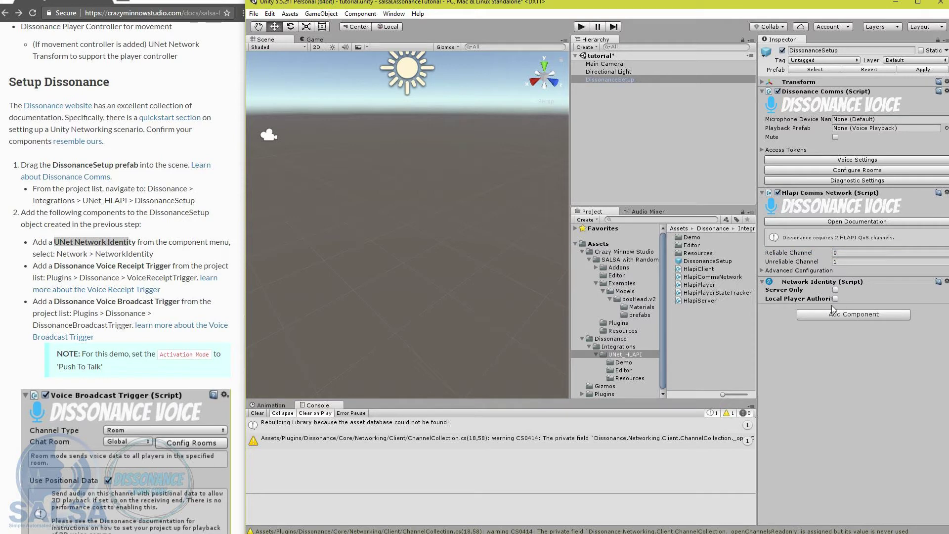
{"action": "left_click", "coordinate": [765, 283]}
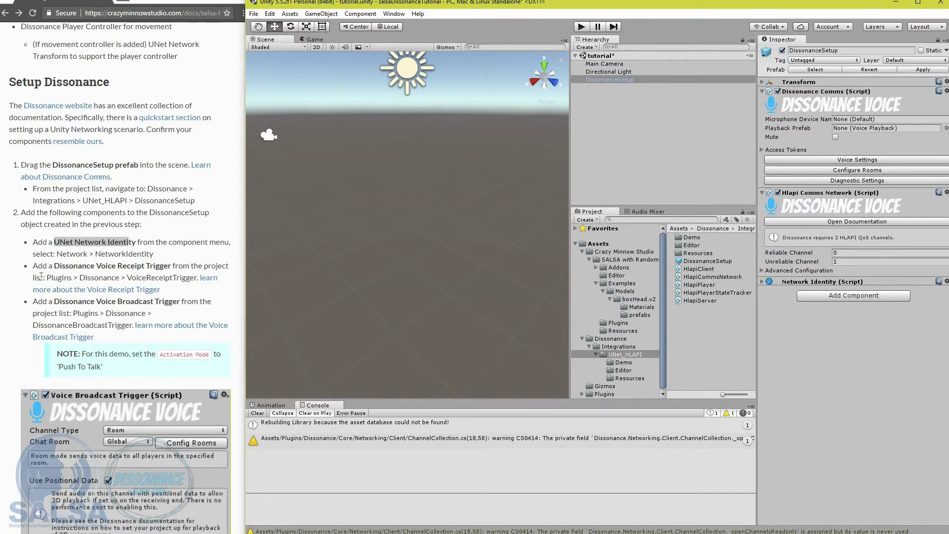
{"action": "left_click_drag", "start_coordinate": [54, 267], "coordinate": [171, 264]}
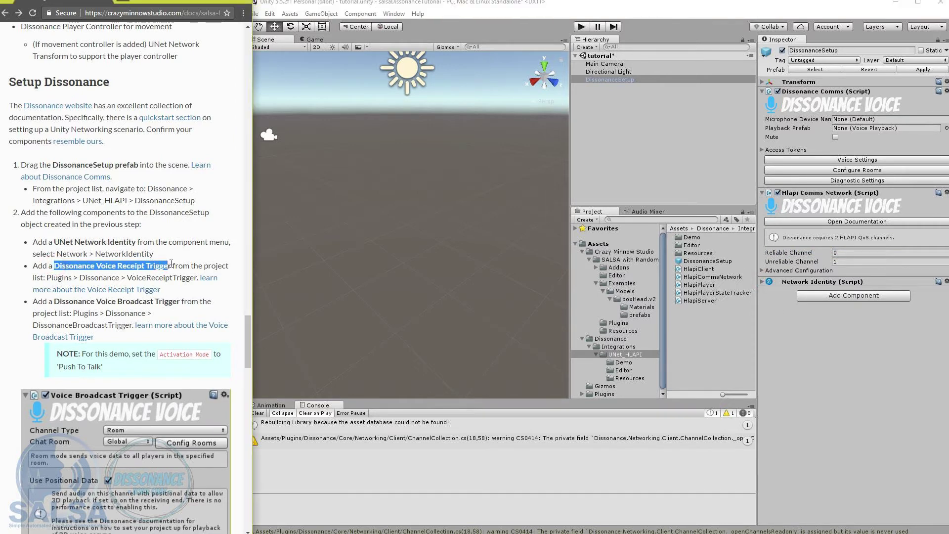
{"action": "left_click", "coordinate": [154, 266]}
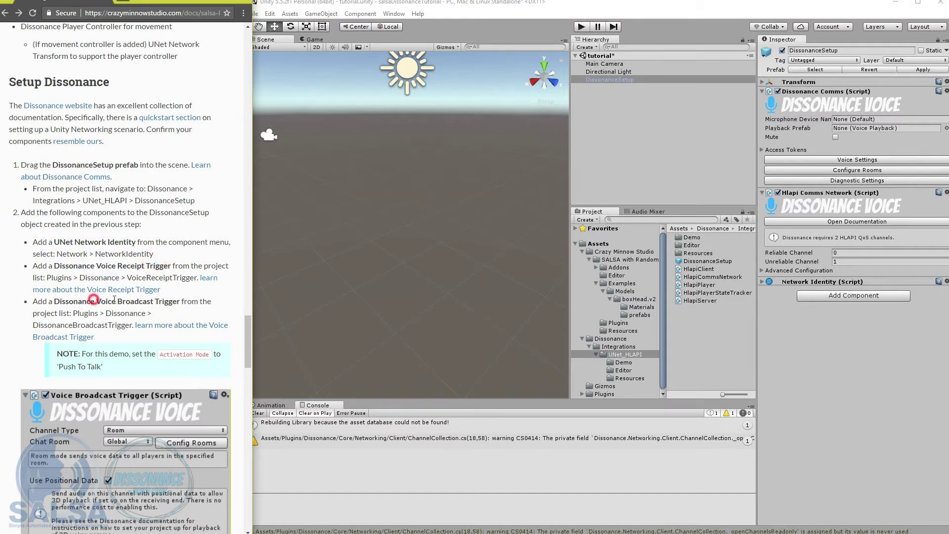
{"action": "left_click_drag", "start_coordinate": [96, 301], "coordinate": [184, 303]}
Search 'voice' and add Voice Receipt Trigger and Voice Broadcast Trigger components to DissonanceSetup
{"action": "left_click", "coordinate": [850, 296]}
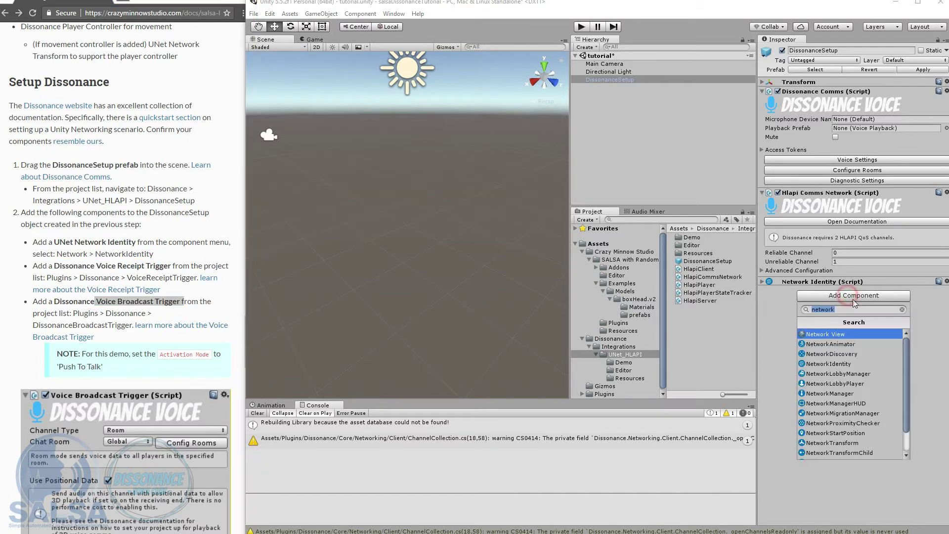
{"action": "type", "text": "voice"}
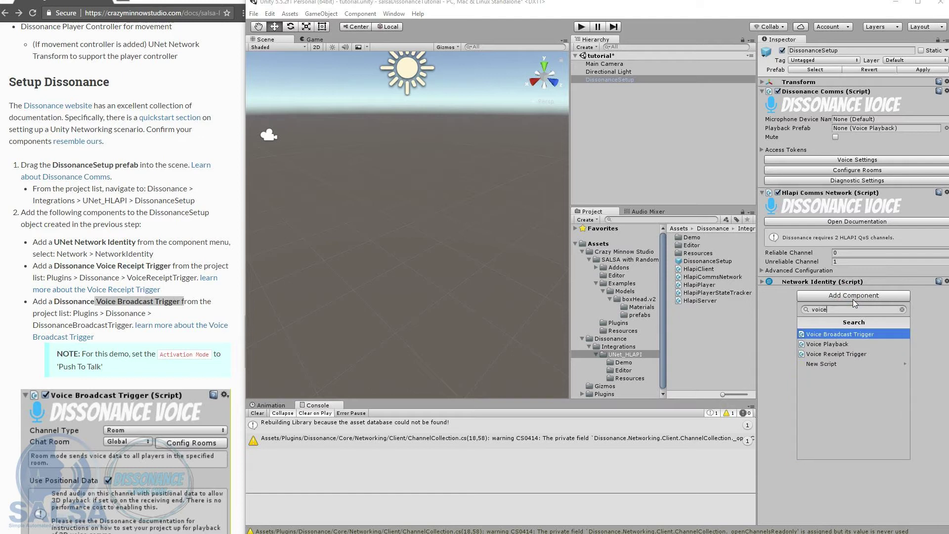
{"action": "left_click", "coordinate": [835, 354]}
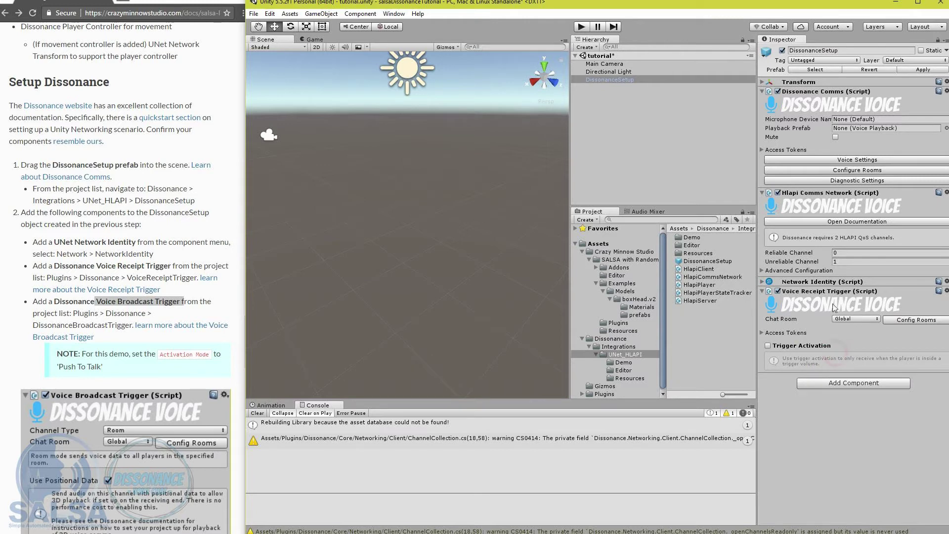
{"action": "left_click", "coordinate": [856, 383]}
{"action": "left_click", "coordinate": [833, 422]}
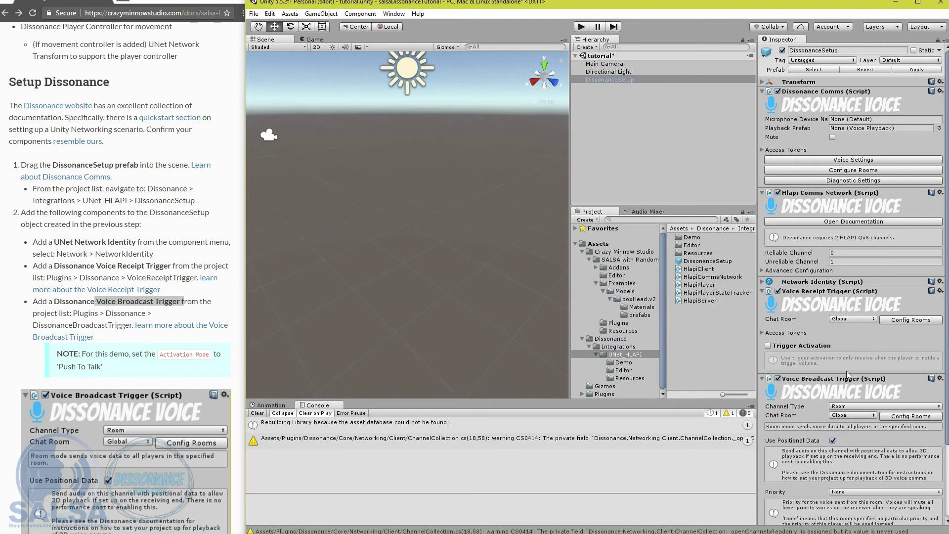
{"action": "scroll", "coordinate": [846, 371], "scroll_direction": "down", "scroll_amount": 3}
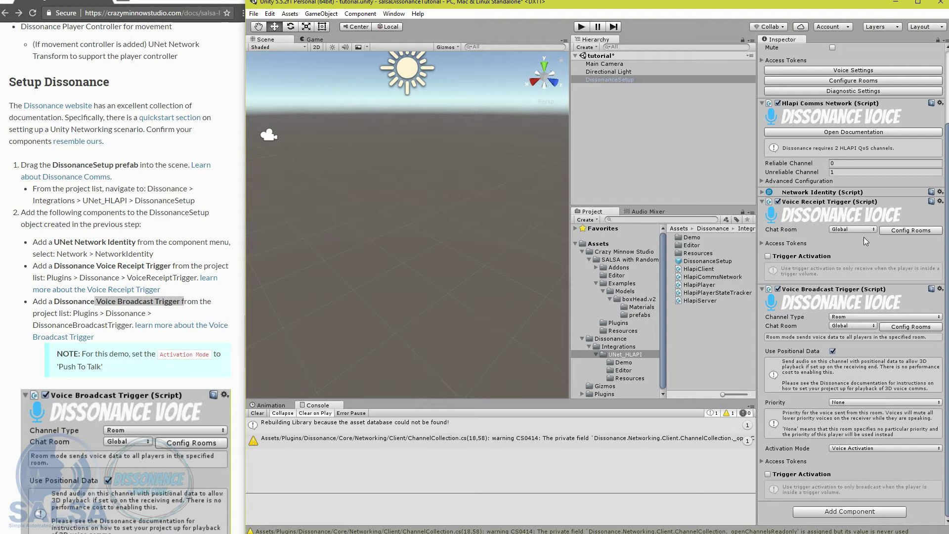
Collapse the other components, set Activation Mode to Push To Talk, and type 'PT' into Input Axis Name
{"action": "left_click", "coordinate": [765, 202]}
{"action": "left_click", "coordinate": [764, 173]}
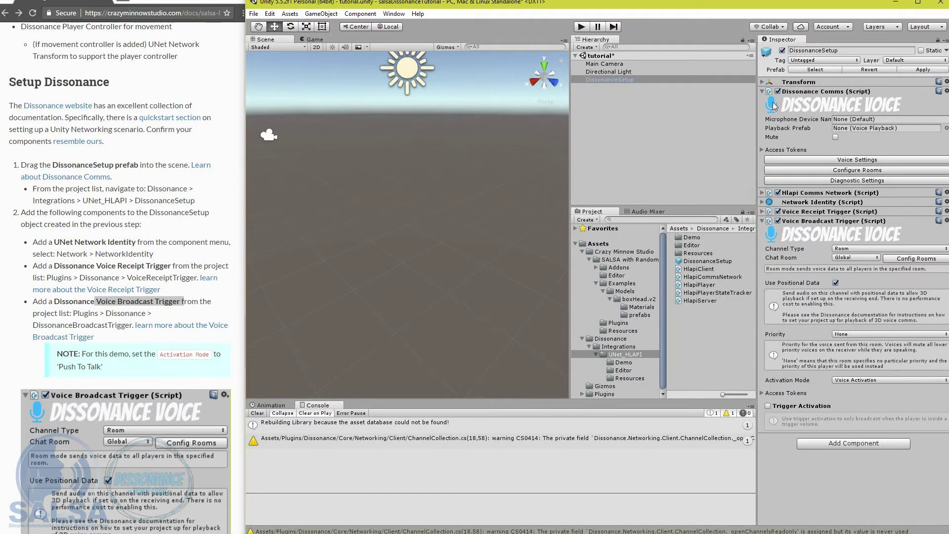
{"action": "left_click", "coordinate": [763, 92]}
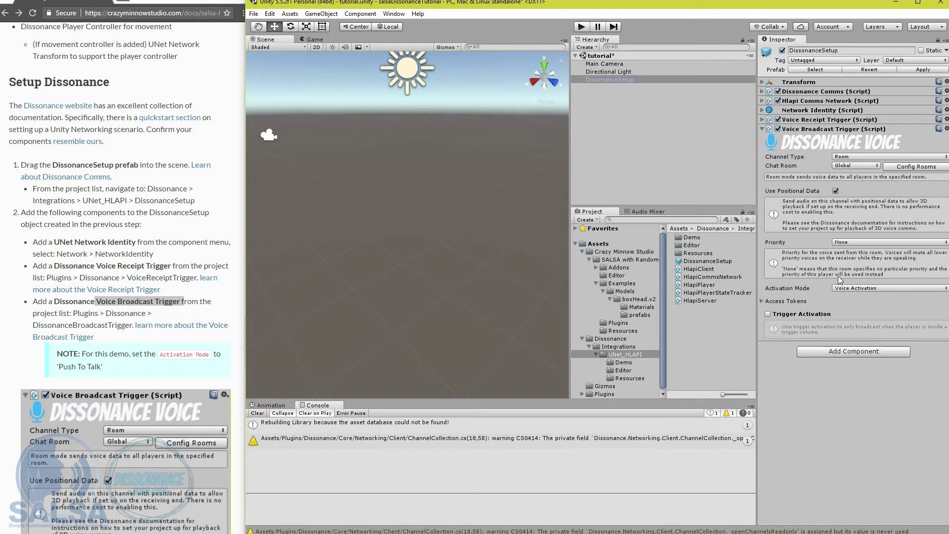
{"action": "left_click", "coordinate": [850, 288]}
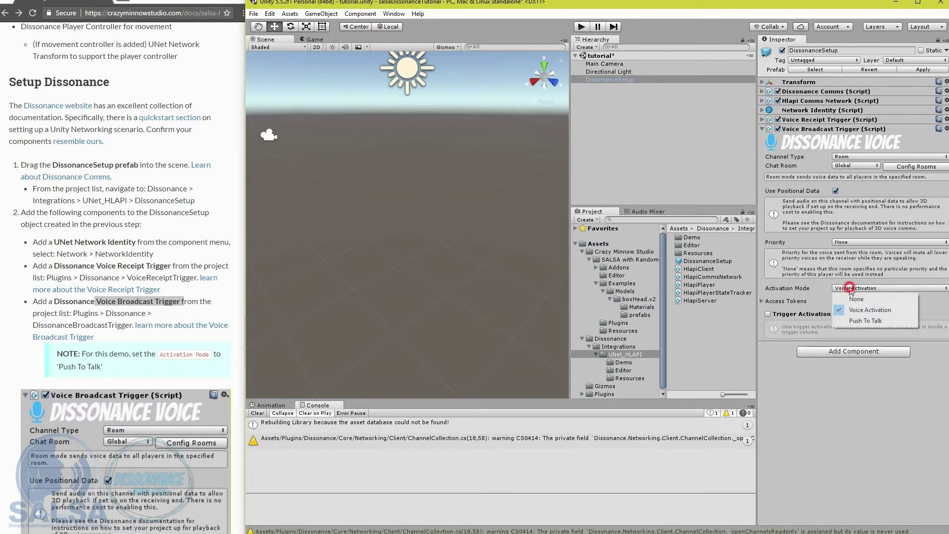
{"action": "left_click", "coordinate": [853, 322]}
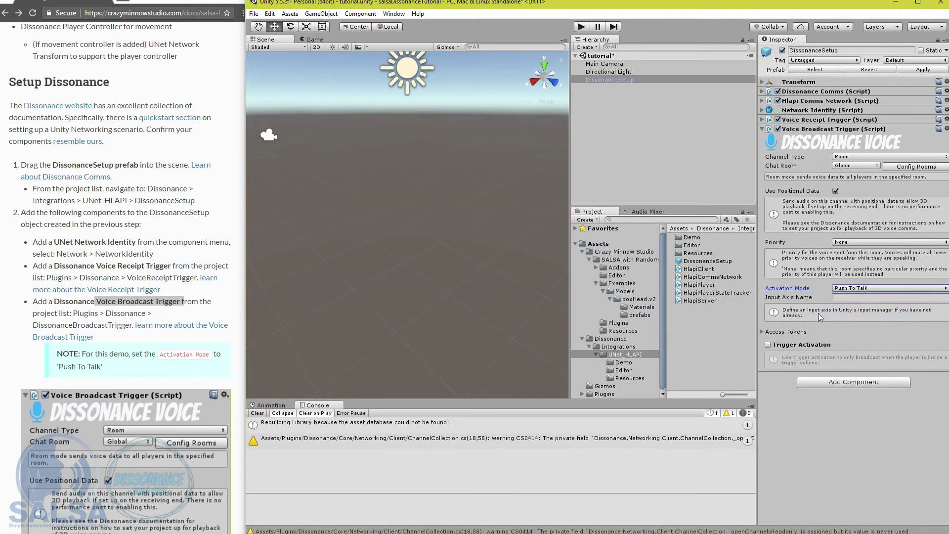
{"action": "left_click", "coordinate": [854, 297]}
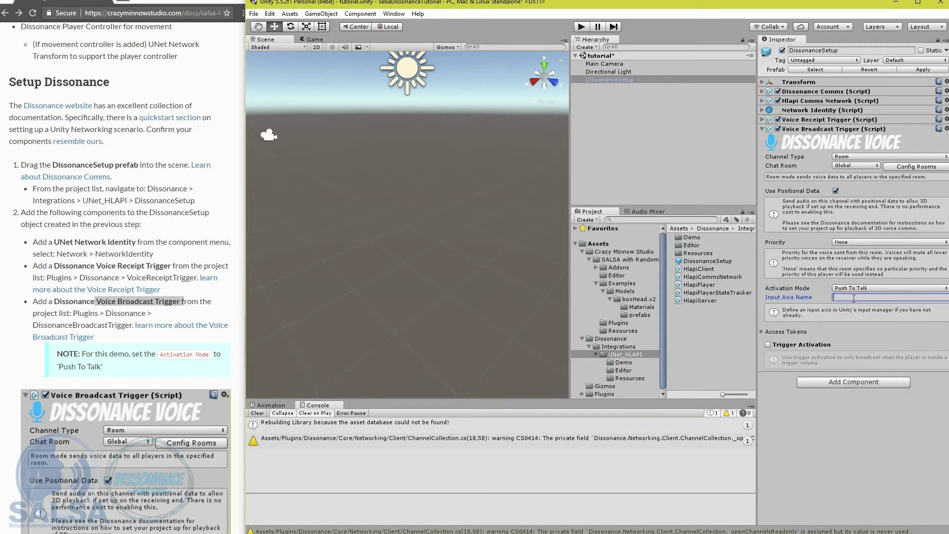
{"action": "type", "text": "PTT"}
In Project Settings > Input, expand the Jump axis and begin renaming it to PTT
{"action": "left_click", "coordinate": [269, 13]}
{"action": "mouse_move", "coordinate": [244, 263]}
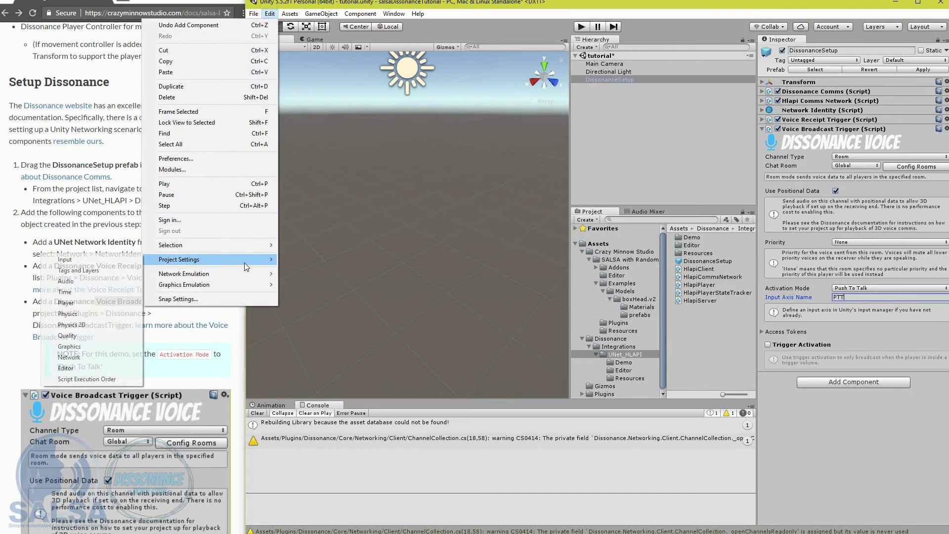
{"action": "left_click", "coordinate": [65, 260]}
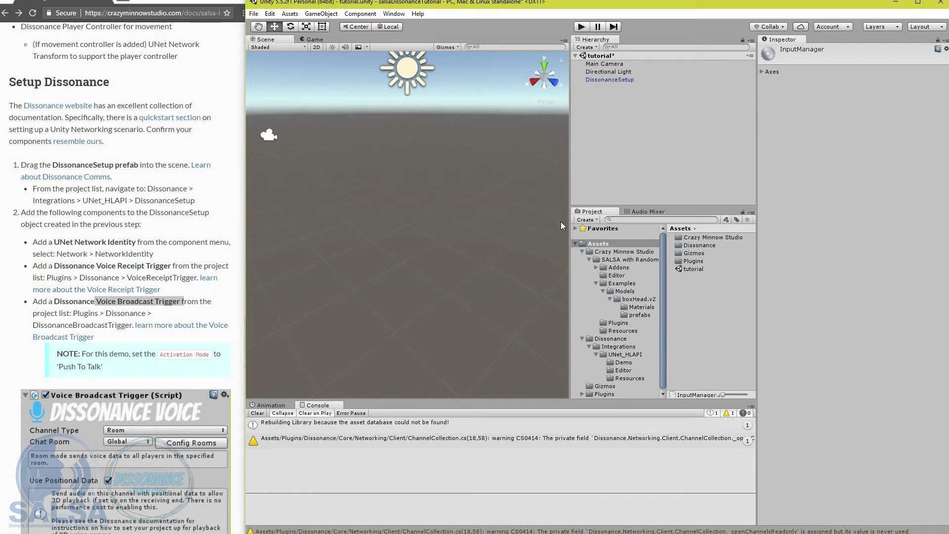
{"action": "left_click", "coordinate": [761, 71]}
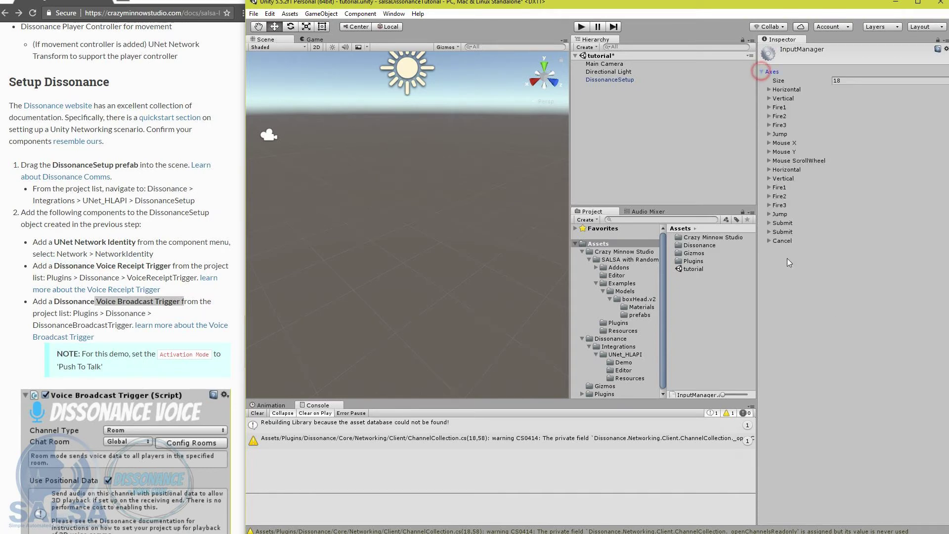
{"action": "left_click", "coordinate": [777, 134]}
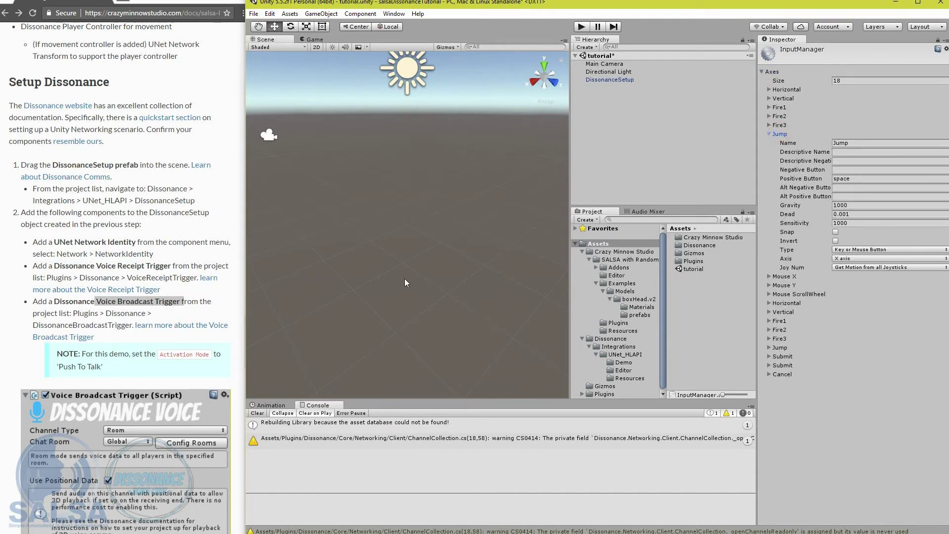
{"action": "scroll", "coordinate": [119, 298], "scroll_direction": "down", "scroll_amount": 10}
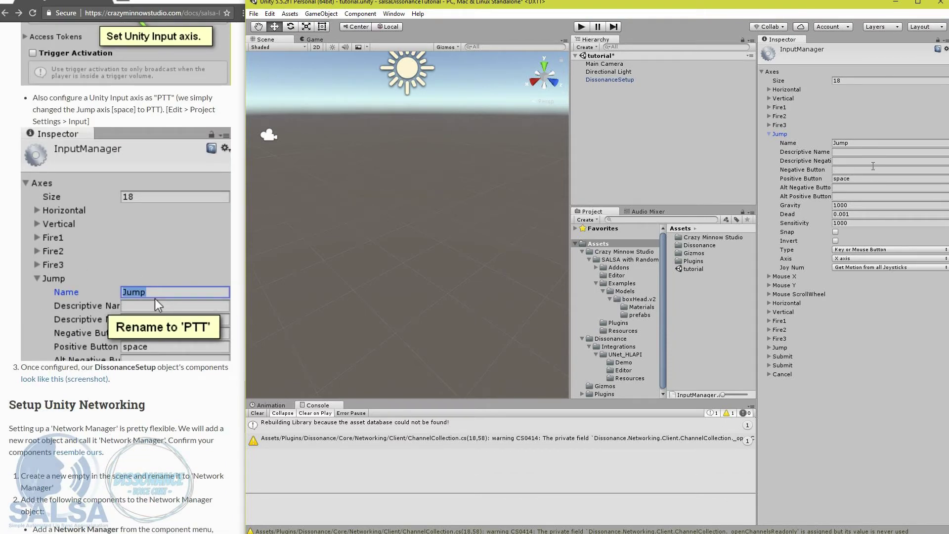
{"action": "left_click", "coordinate": [866, 142]}
{"action": "type", "text": "PTT"}
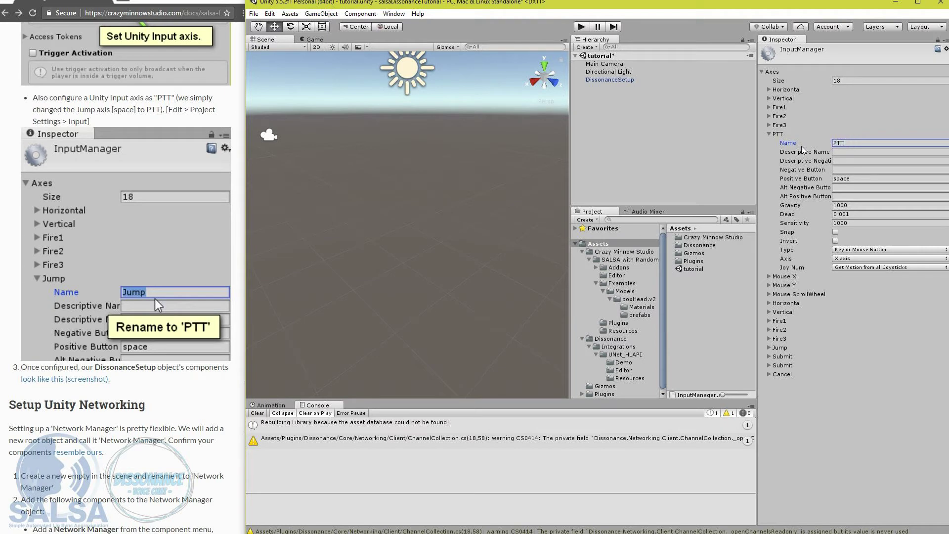
{"action": "left_click", "coordinate": [622, 79]}
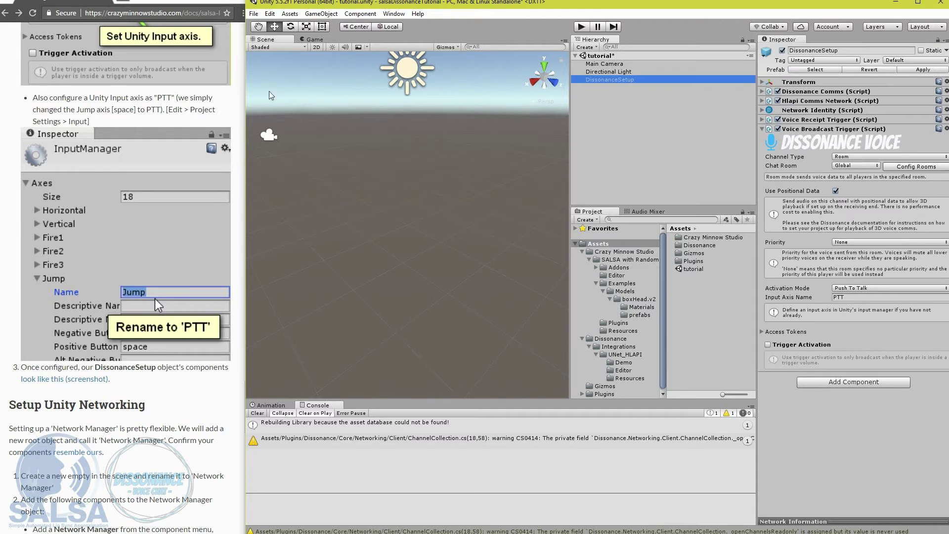
{"action": "left_click", "coordinate": [270, 14]}
{"action": "mouse_move", "coordinate": [233, 262]}
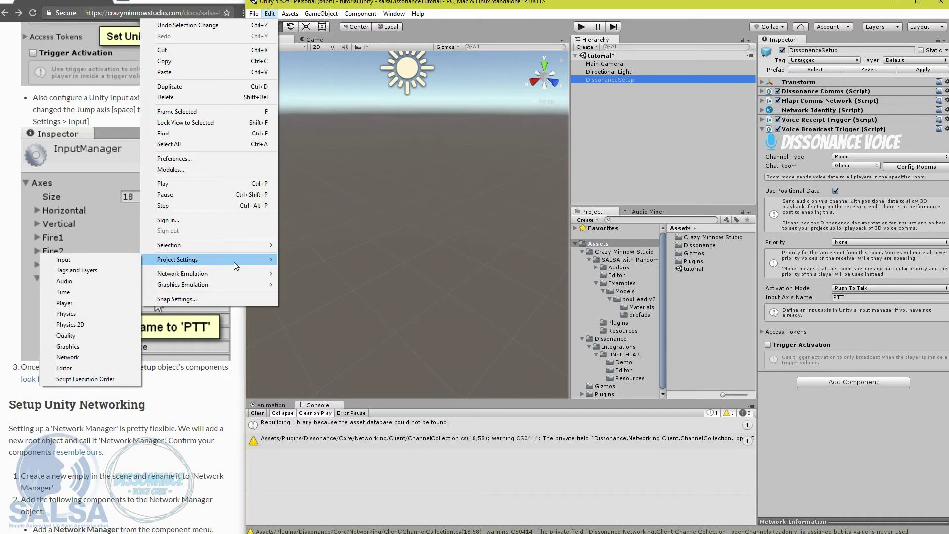
{"action": "left_click", "coordinate": [97, 303]}
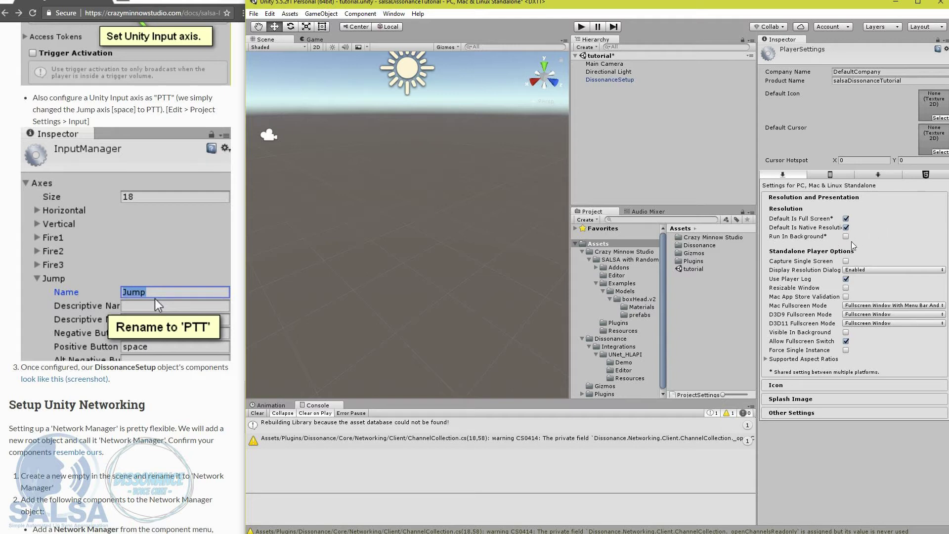
{"action": "left_click", "coordinate": [600, 79]}
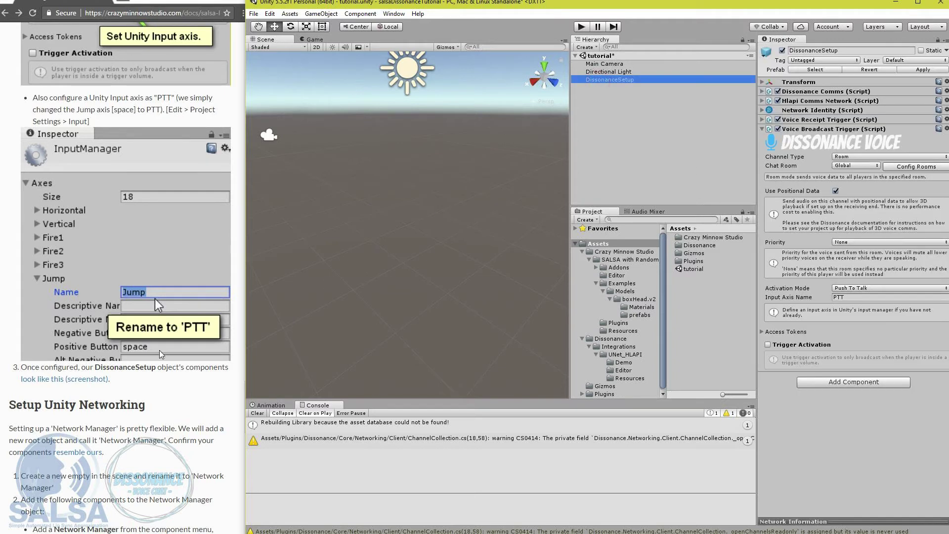
{"action": "scroll", "coordinate": [138, 340], "scroll_direction": "down", "scroll_amount": 3}
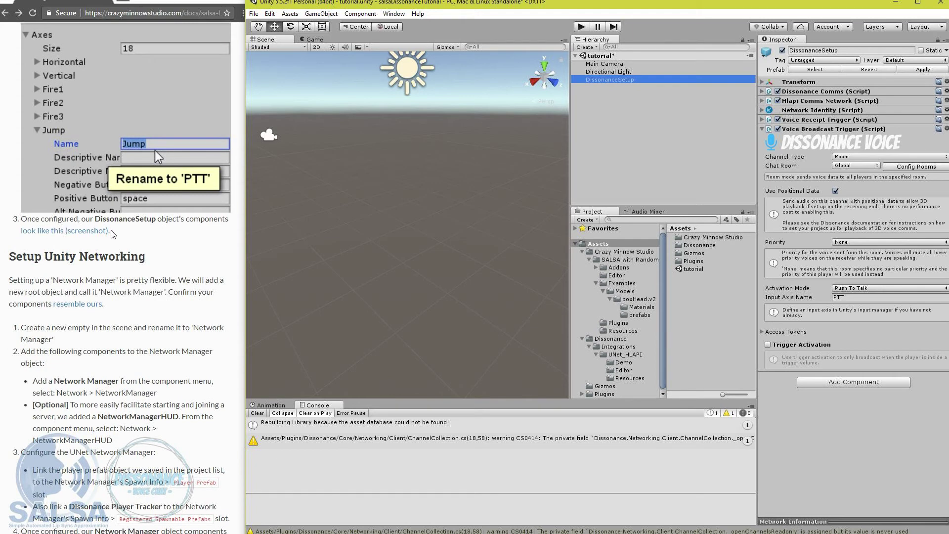
{"action": "left_click", "coordinate": [58, 232]}
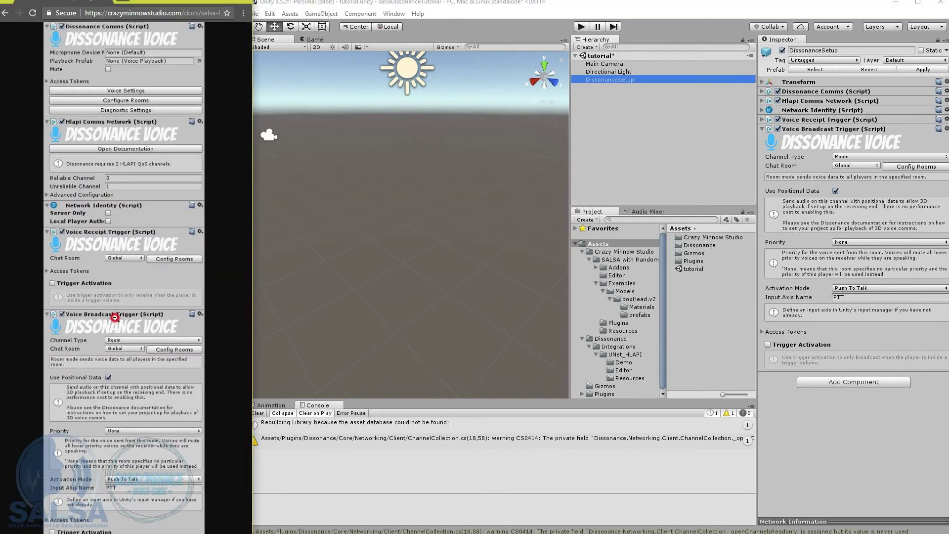
{"action": "scroll", "coordinate": [126, 319], "scroll_direction": "up", "scroll_amount": 1}
{"action": "scroll", "coordinate": [124, 247], "scroll_direction": "down", "scroll_amount": 1}
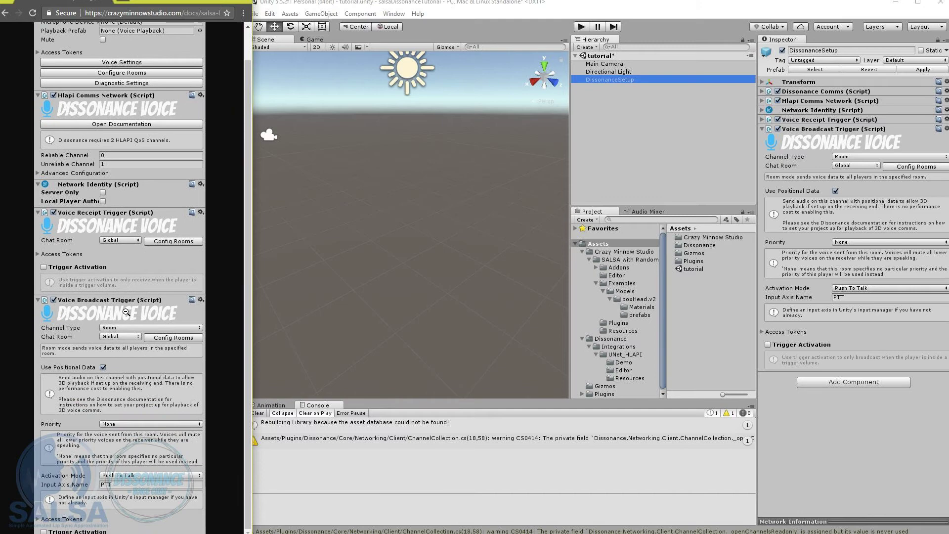
{"action": "left_click", "coordinate": [124, 239]}
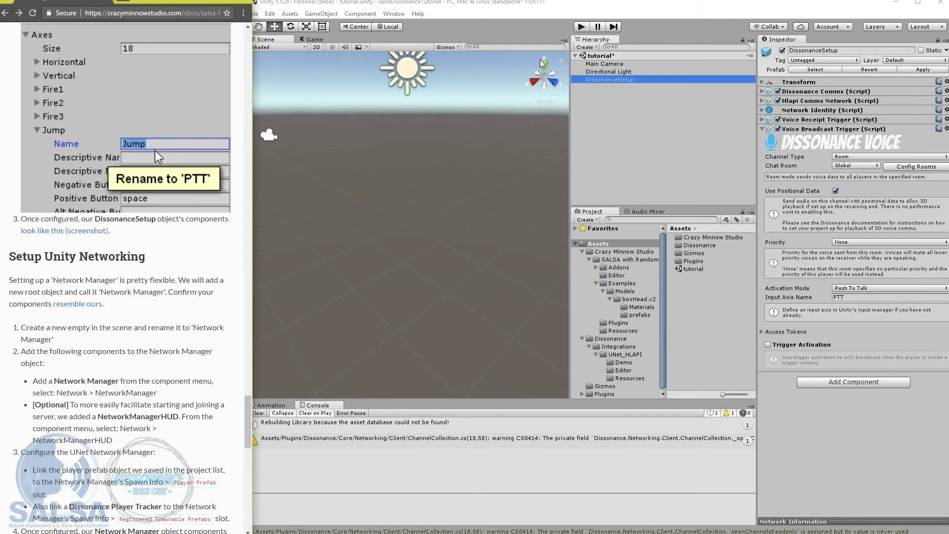
{"action": "scroll", "coordinate": [110, 324], "scroll_direction": "down", "scroll_amount": 4}
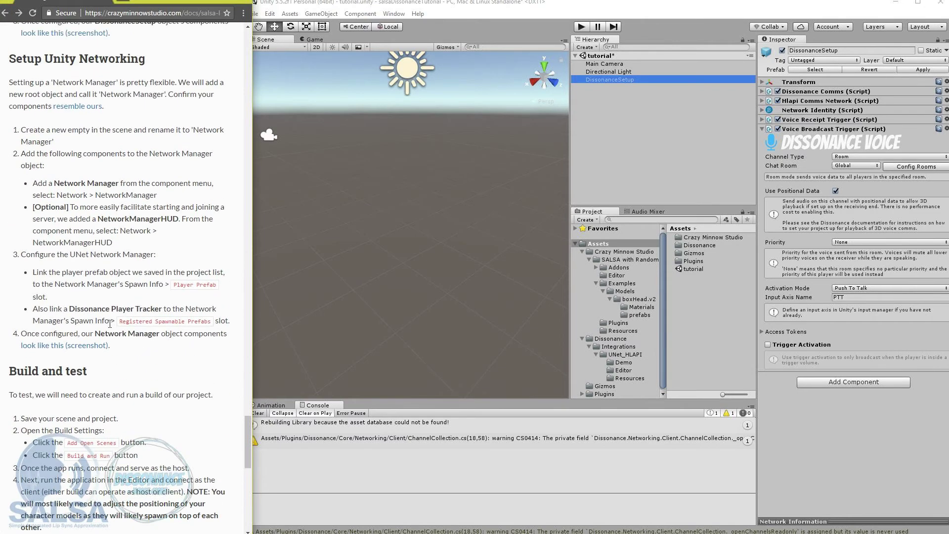
Create an empty GameObject in the Hierarchy and rename it NetworkManager
{"action": "left_click", "coordinate": [622, 127]}
{"action": "right_click", "coordinate": [603, 119]}
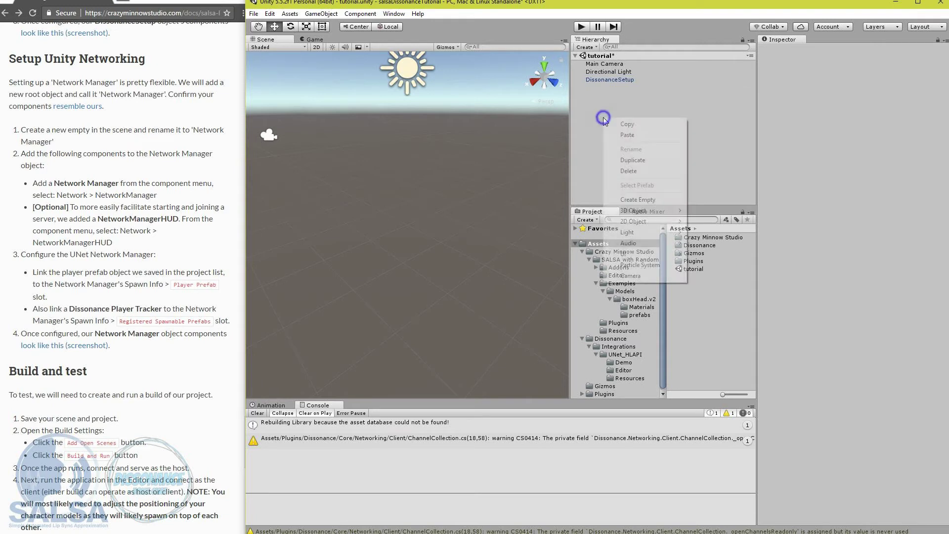
{"action": "left_click_drag", "start_coordinate": [68, 131], "coordinate": [138, 131]}
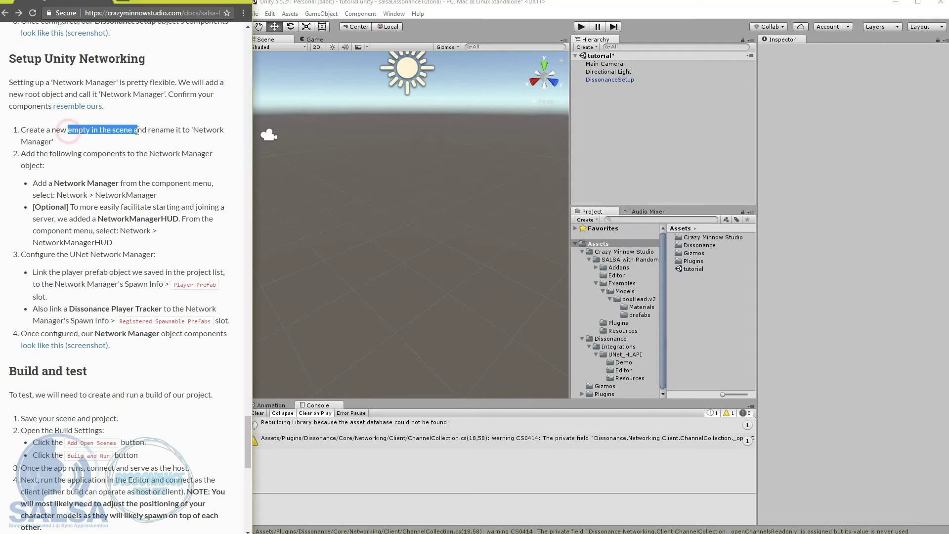
{"action": "left_click", "coordinate": [613, 141]}
{"action": "right_click", "coordinate": [614, 142]}
{"action": "left_click", "coordinate": [645, 222]}
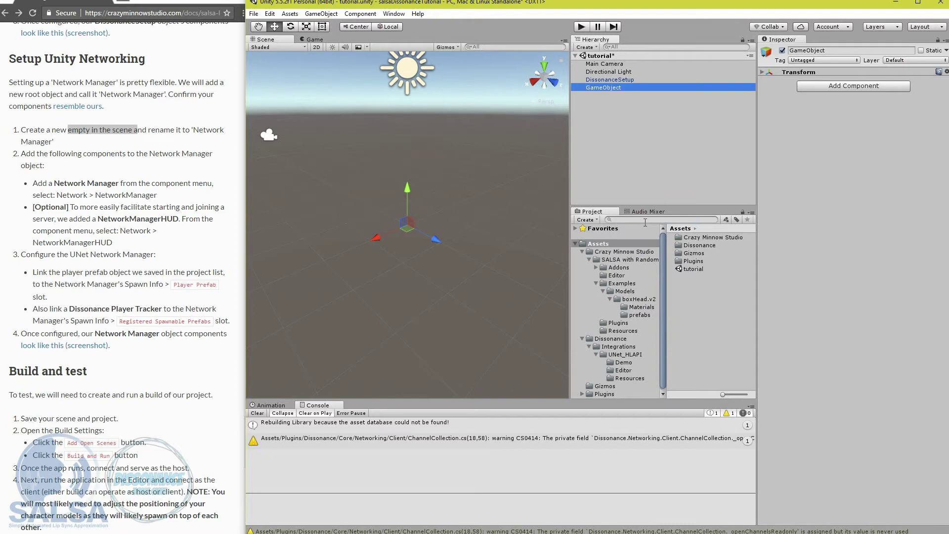
{"action": "key", "text": "F2"}
{"action": "type", "text": "Netw"}
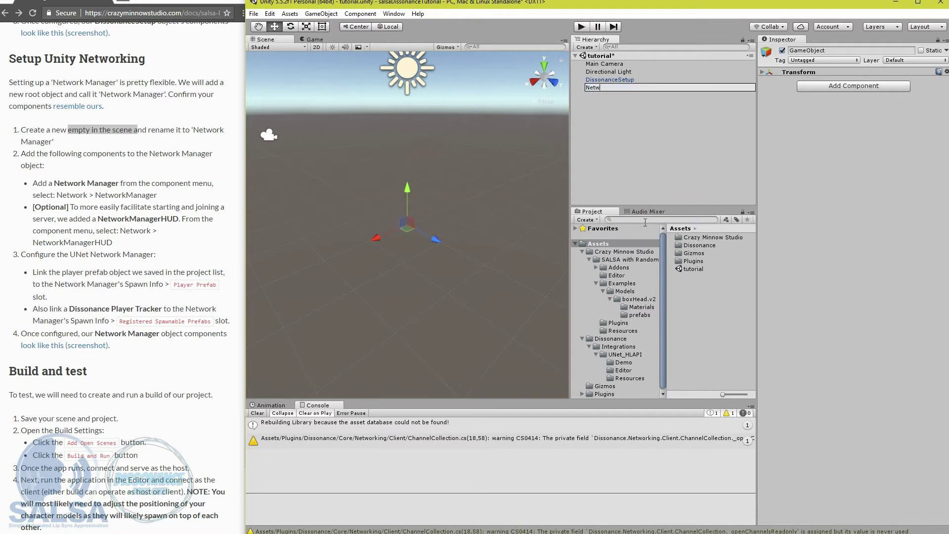
{"action": "type", "text": "orkManager"}
{"action": "key", "text": "Return"}
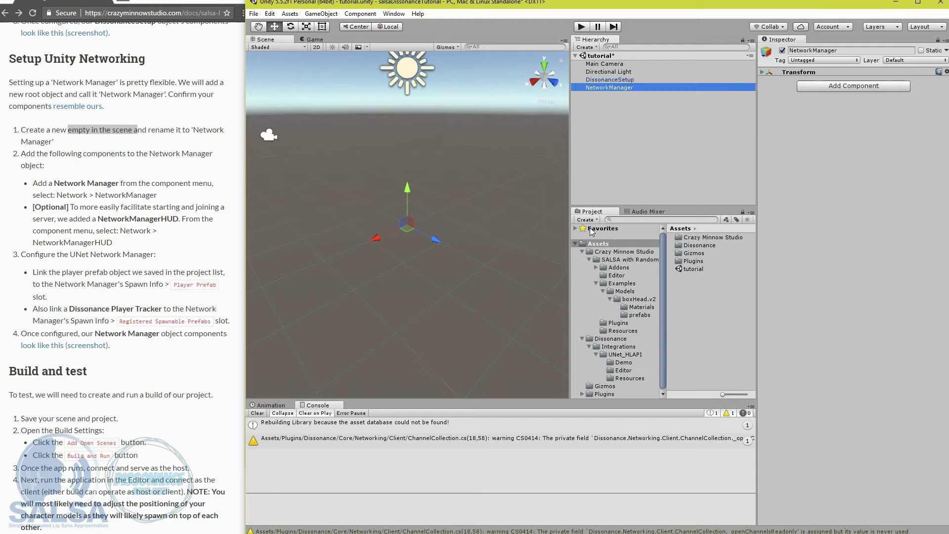
Add a Network Manager HUD component to the NetworkManager object
{"action": "scroll", "coordinate": [159, 233], "scroll_direction": "down", "scroll_amount": 1}
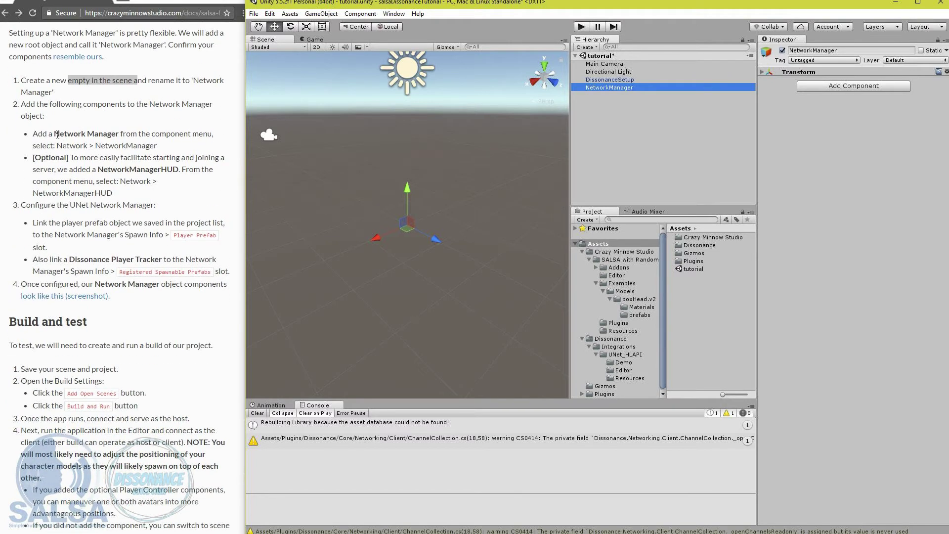
{"action": "left_click_drag", "start_coordinate": [55, 134], "coordinate": [114, 133]}
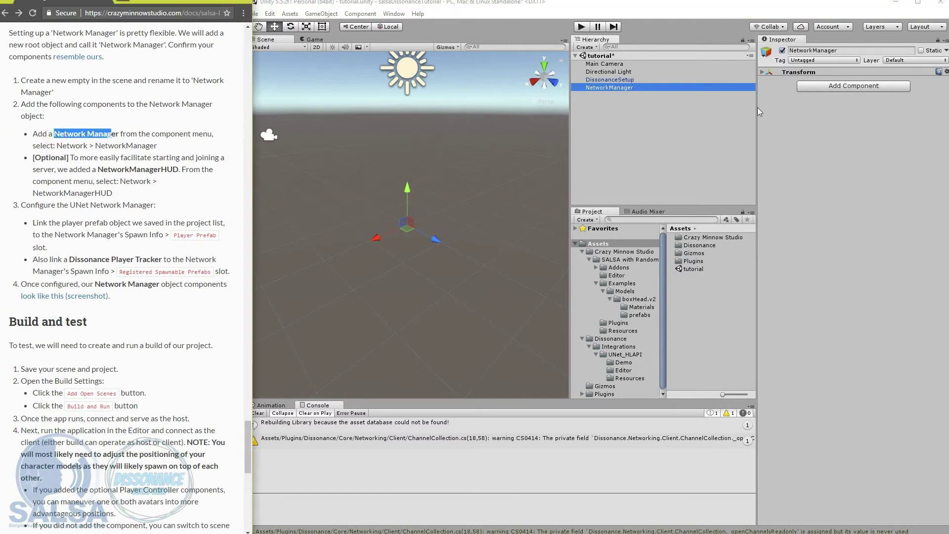
{"action": "left_click", "coordinate": [854, 86]}
{"action": "left_click", "coordinate": [845, 193]}
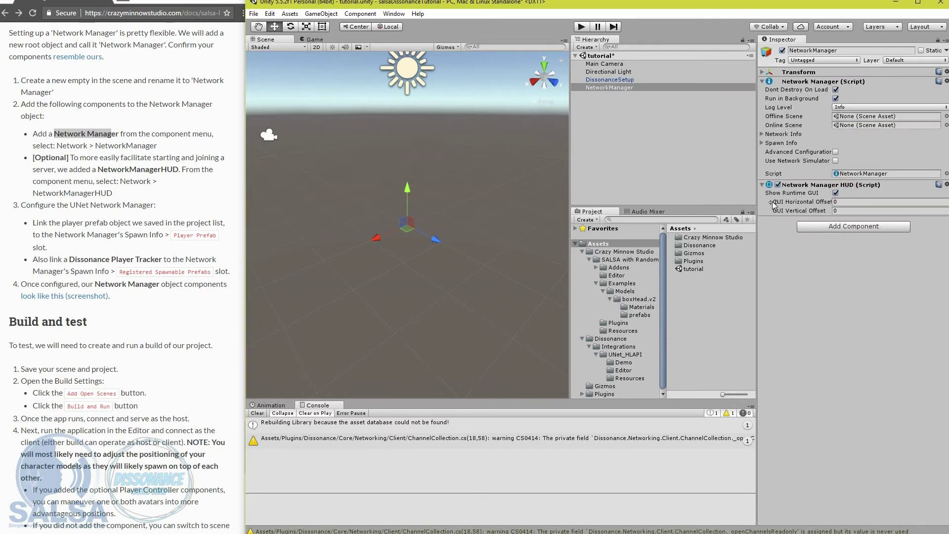
{"action": "left_click", "coordinate": [103, 173]}
{"action": "left_click_drag", "start_coordinate": [99, 173], "coordinate": [180, 170]}
{"action": "left_click", "coordinate": [180, 169]}
{"action": "double_click", "coordinate": [179, 169]}
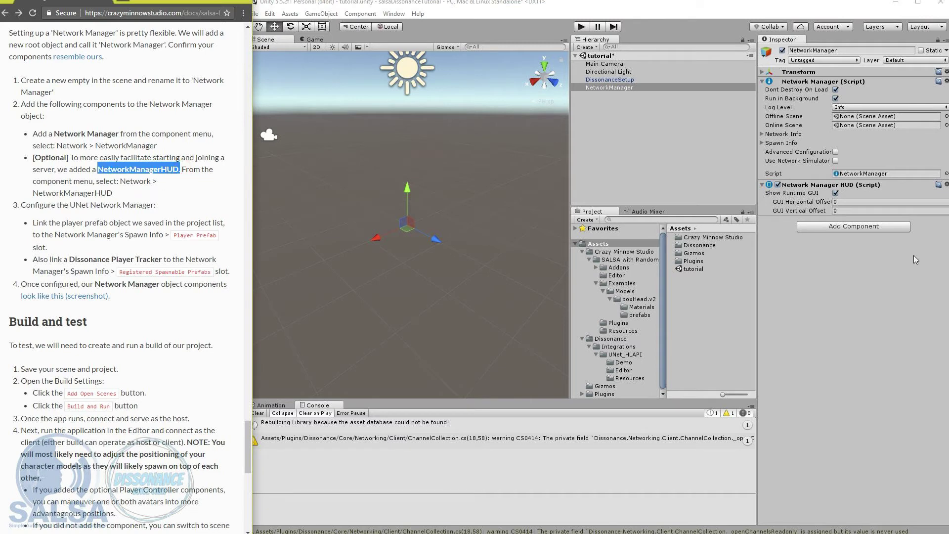
Add a Network Manager component, expand its Spawn Info, and collapse the Network Manager HUD
{"action": "left_click", "coordinate": [847, 227]}
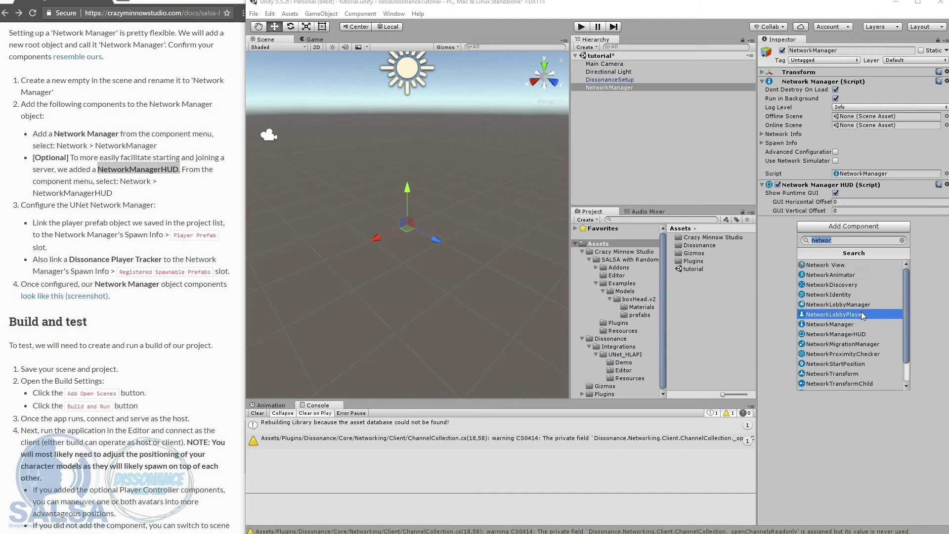
{"action": "left_click", "coordinate": [846, 325]}
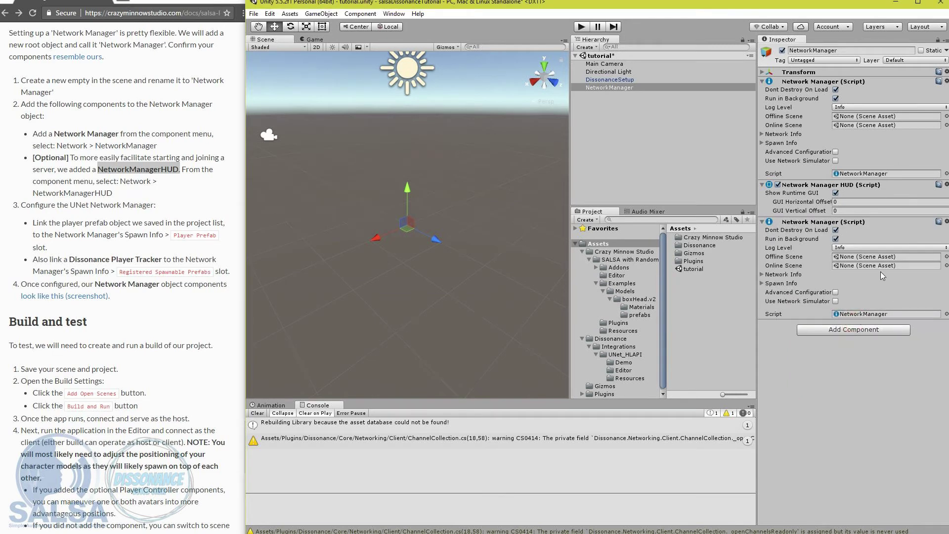
{"action": "left_click", "coordinate": [762, 284]}
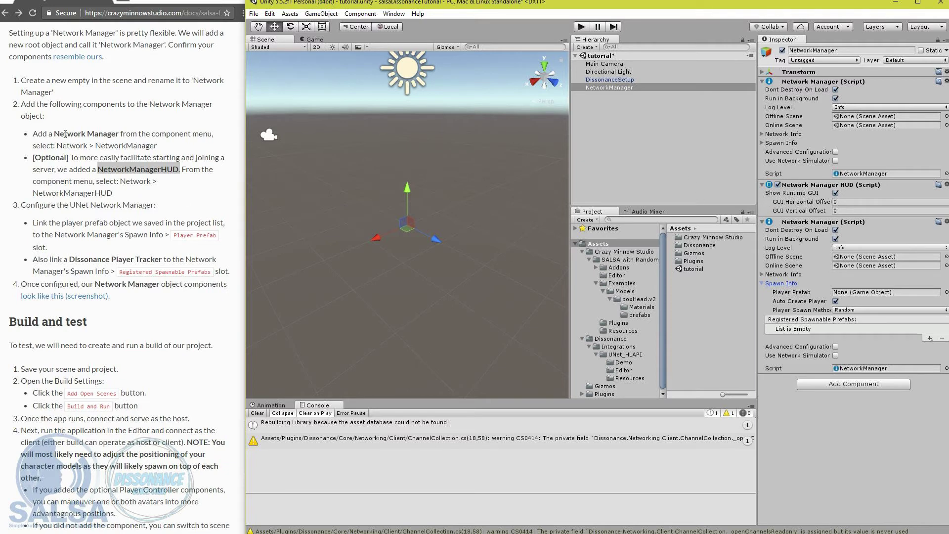
{"action": "left_click_drag", "start_coordinate": [59, 133], "coordinate": [120, 136]}
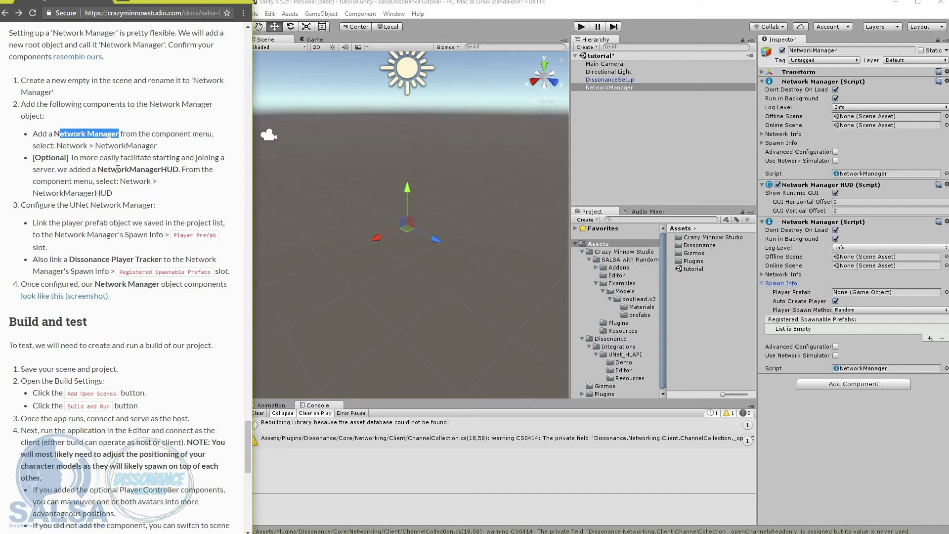
{"action": "left_click_drag", "start_coordinate": [99, 169], "coordinate": [181, 169]}
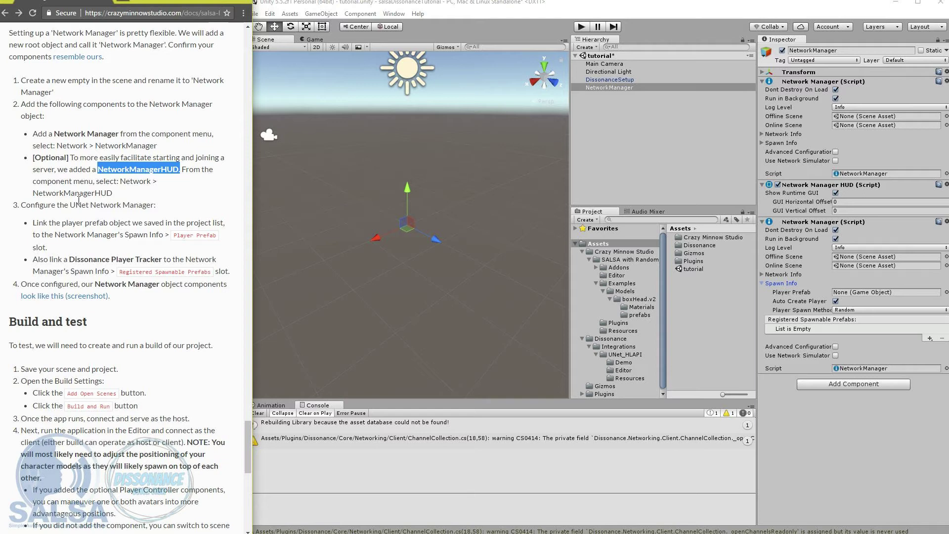
{"action": "left_click", "coordinate": [96, 169]}
{"action": "left_click_drag", "start_coordinate": [154, 205], "coordinate": [64, 204]}
{"action": "left_click", "coordinate": [75, 235]}
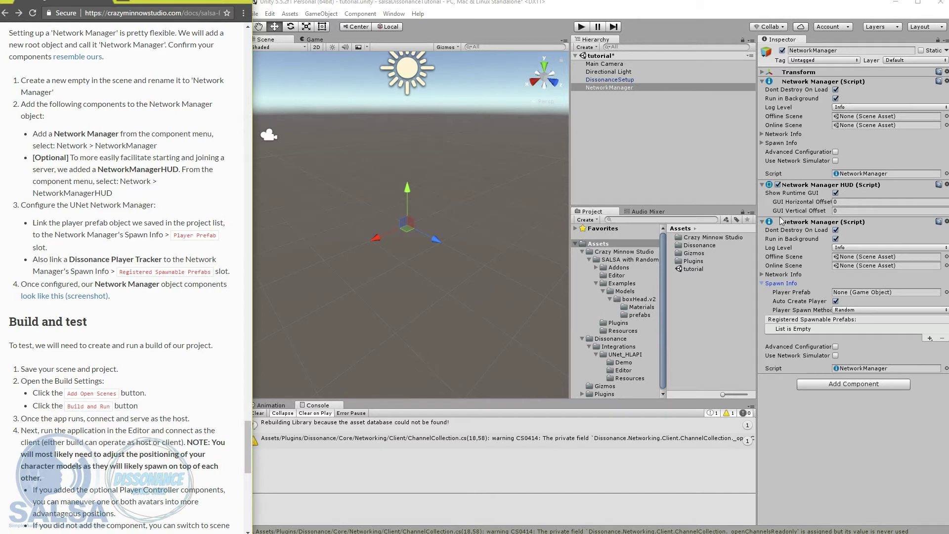
{"action": "left_click", "coordinate": [761, 184]}
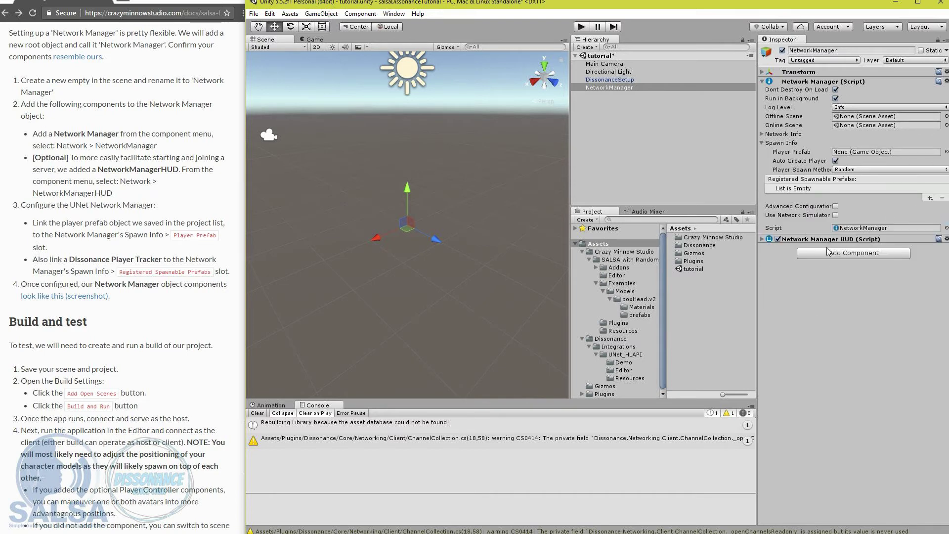
Set the Network Manager's Player Prefab to boxHead.playerPrefab from the prefabs folder
{"action": "left_click", "coordinate": [819, 239]}
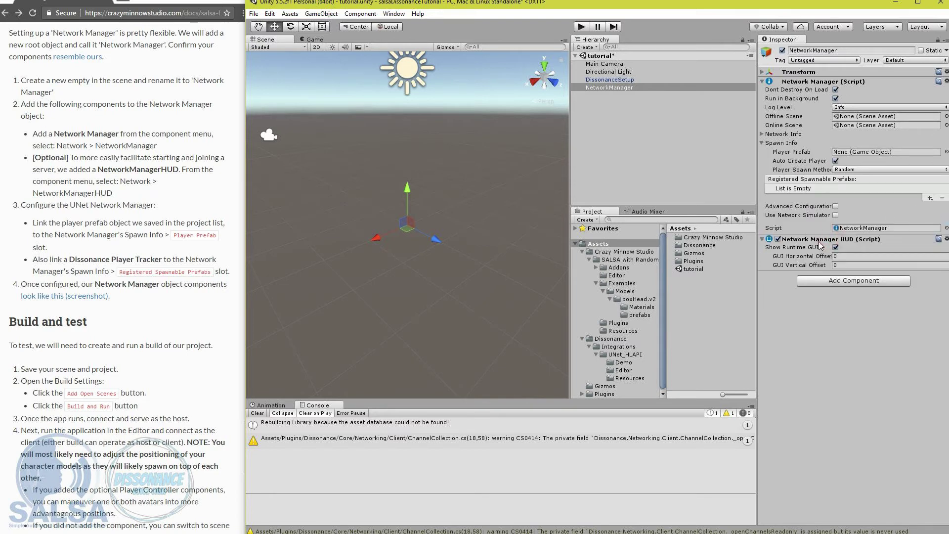
{"action": "left_click", "coordinate": [807, 82]}
{"action": "left_click", "coordinate": [796, 82]}
{"action": "left_click", "coordinate": [898, 152]}
{"action": "left_click", "coordinate": [640, 315]}
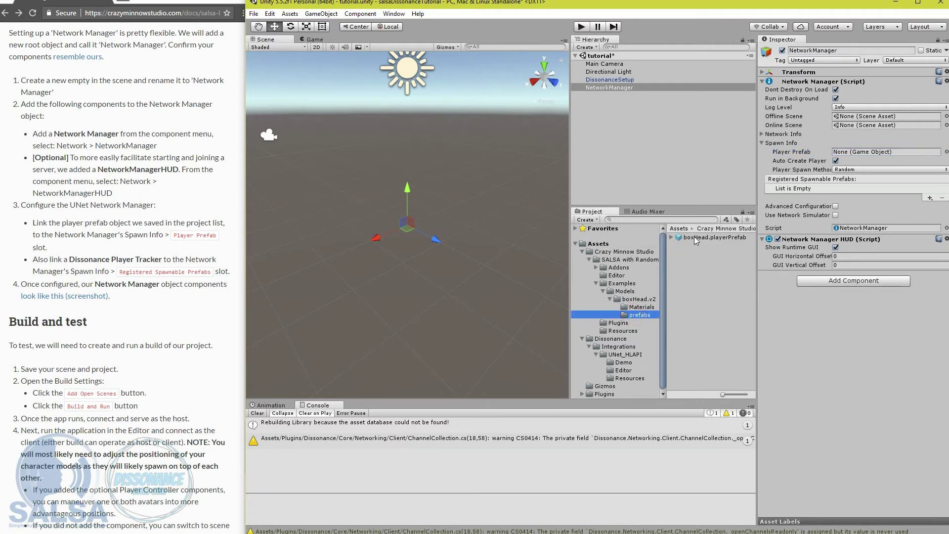
{"action": "left_click_drag", "start_coordinate": [690, 243], "coordinate": [851, 161]}
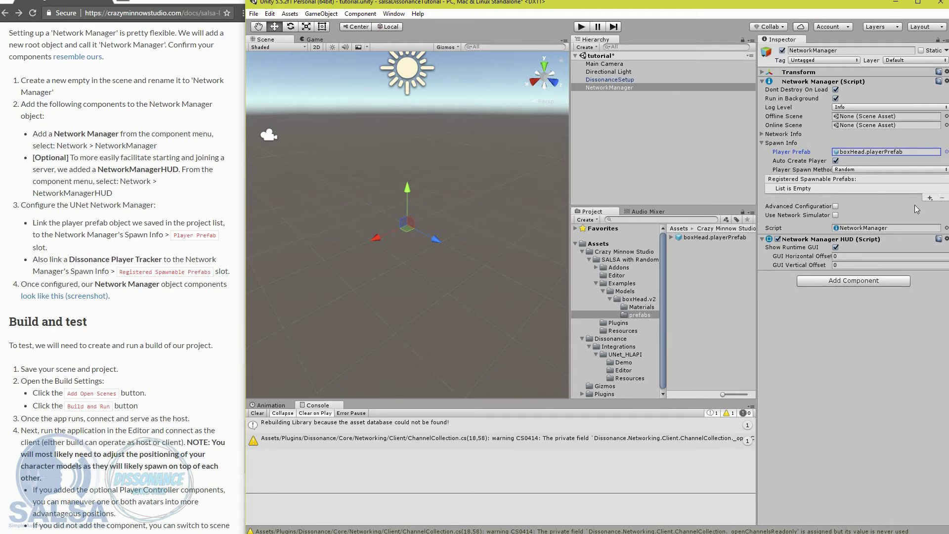
Register HlapiPlayerTracker as a spawnable prefab and enable Advanced Configuration
{"action": "left_click", "coordinate": [930, 198]}
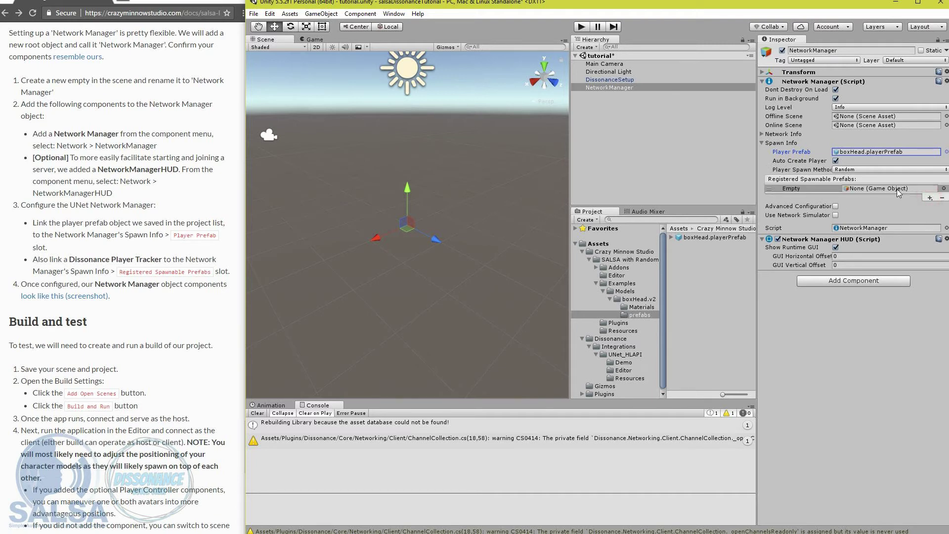
{"action": "left_click", "coordinate": [943, 188]}
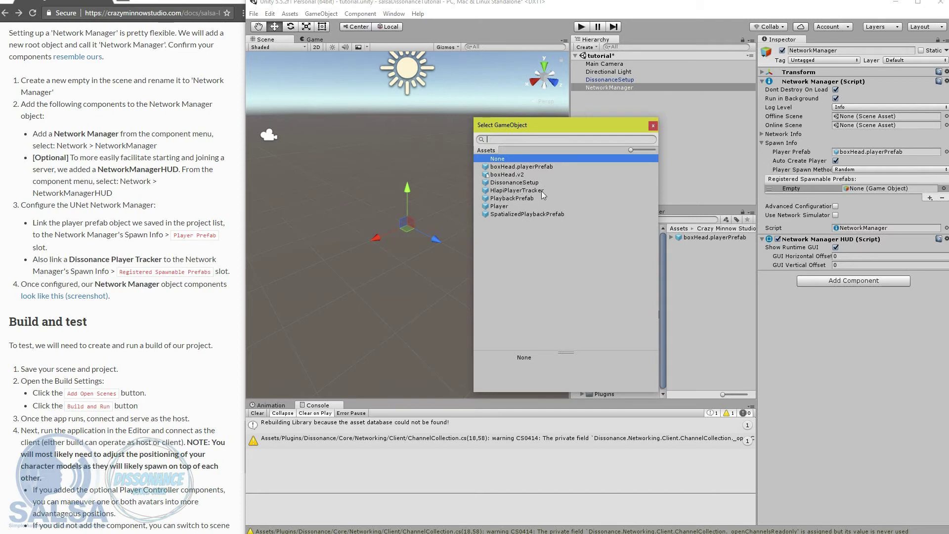
{"action": "left_click", "coordinate": [522, 190]}
{"action": "double_click", "coordinate": [520, 191]}
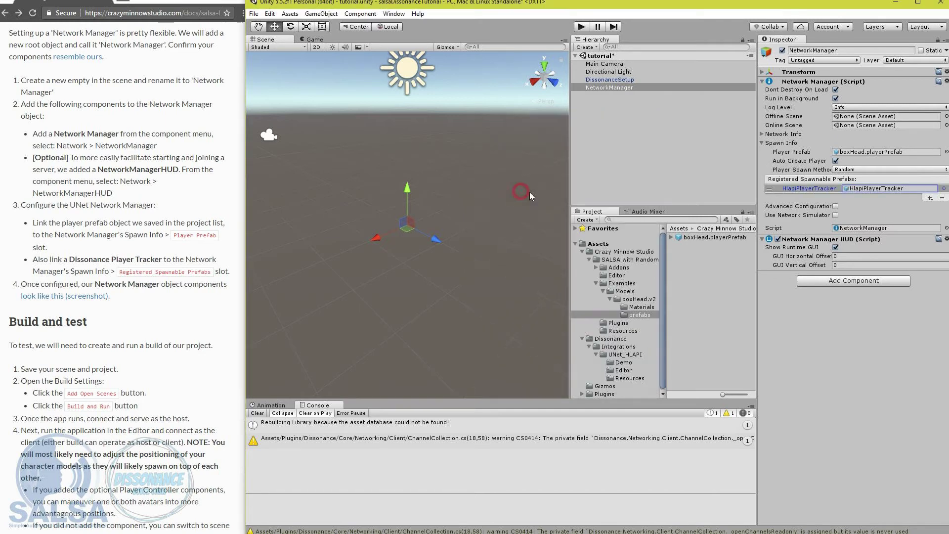
{"action": "left_click", "coordinate": [836, 206]}
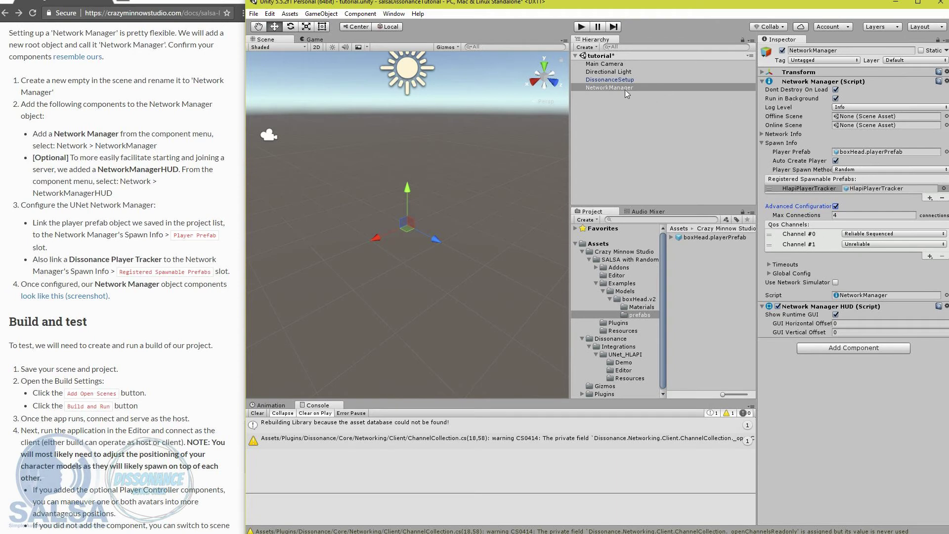
{"action": "left_click", "coordinate": [613, 80]}
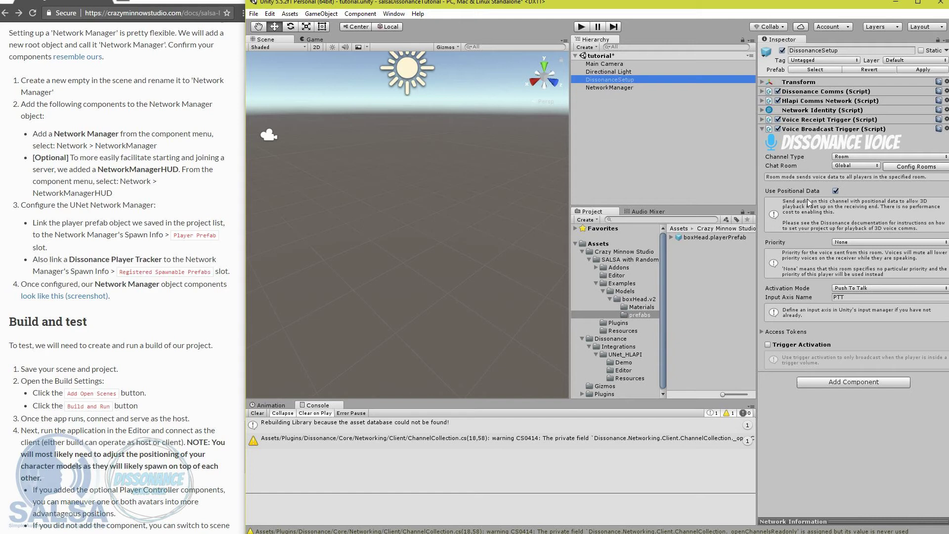
{"action": "left_click", "coordinate": [762, 101]}
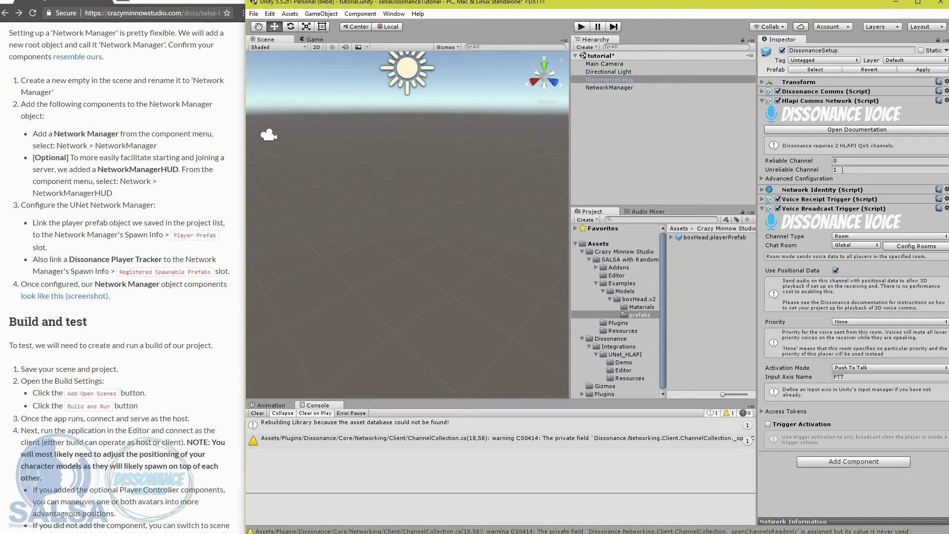
{"action": "left_click", "coordinate": [635, 87]}
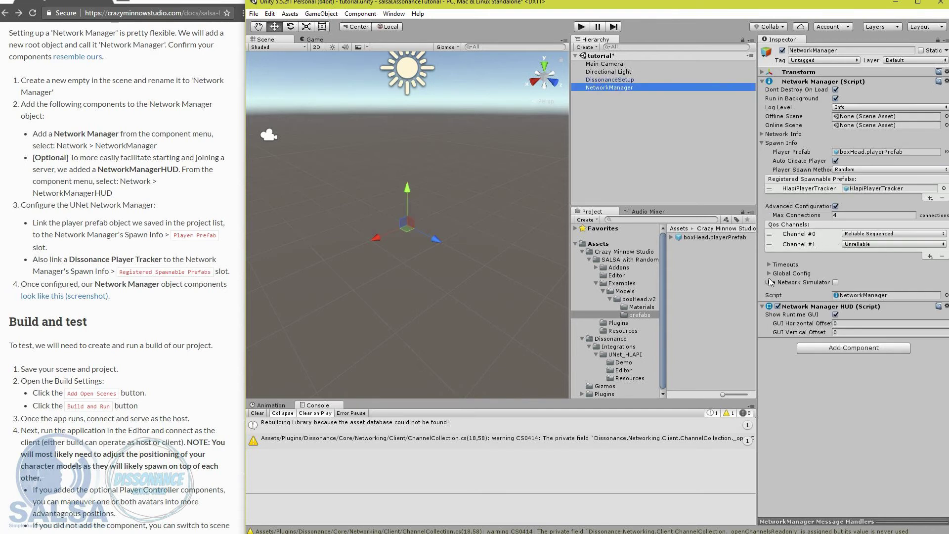
{"action": "left_click", "coordinate": [767, 263]}
{"action": "left_click", "coordinate": [767, 263]}
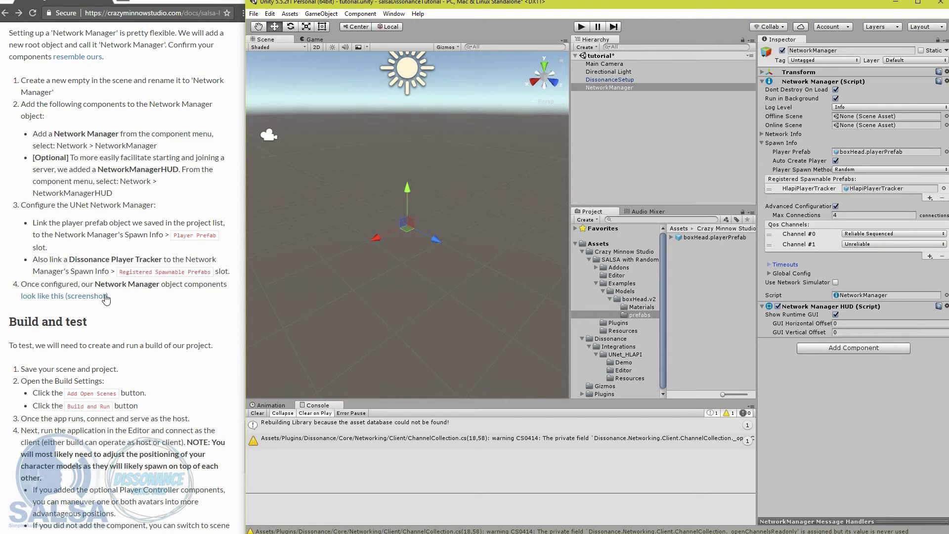
{"action": "scroll", "coordinate": [118, 247], "scroll_direction": "down", "scroll_amount": 3}
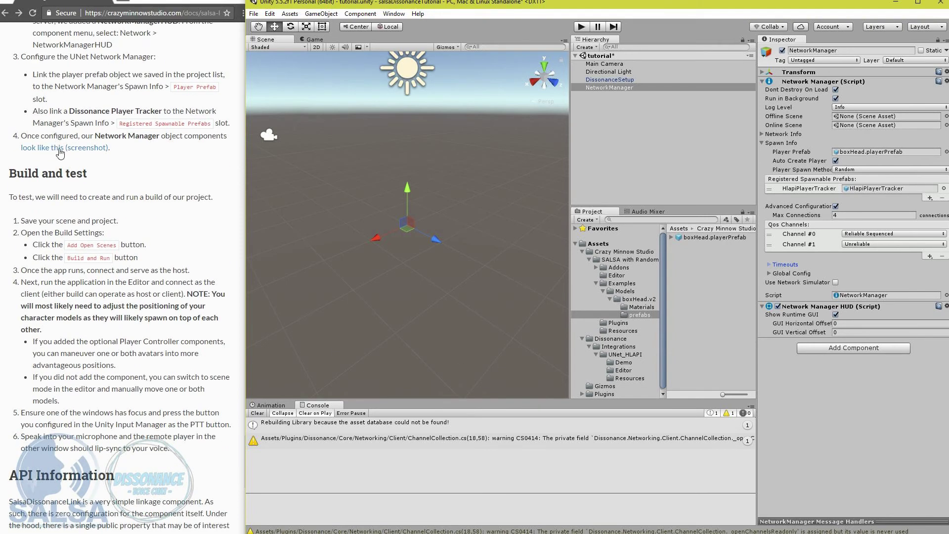
{"action": "left_click", "coordinate": [59, 149]}
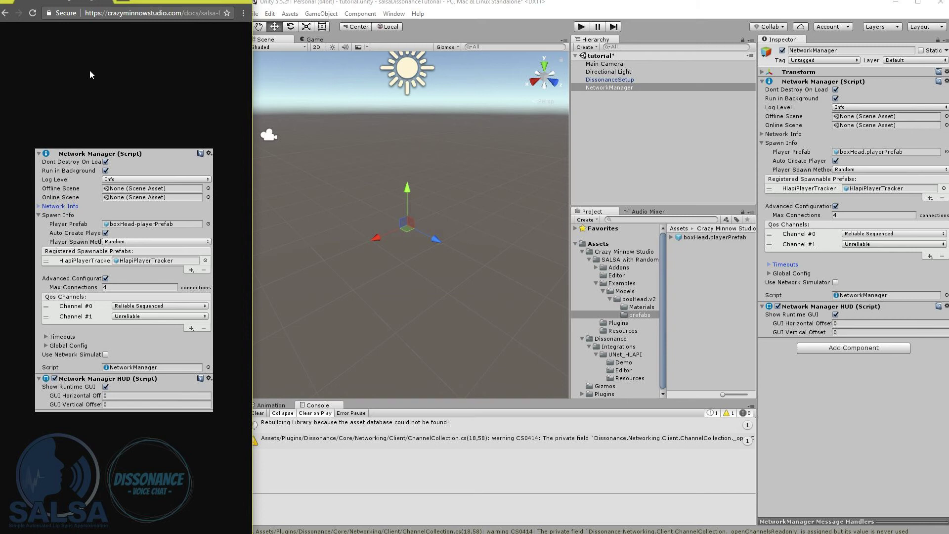
{"action": "left_click", "coordinate": [8, 13]}
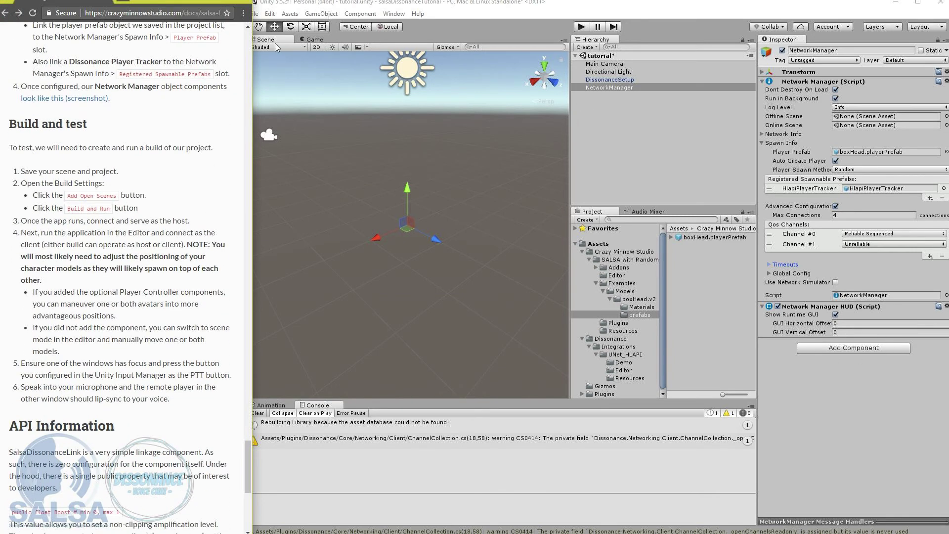
Save the tutorial scene and the project
{"action": "left_click", "coordinate": [497, 20]}
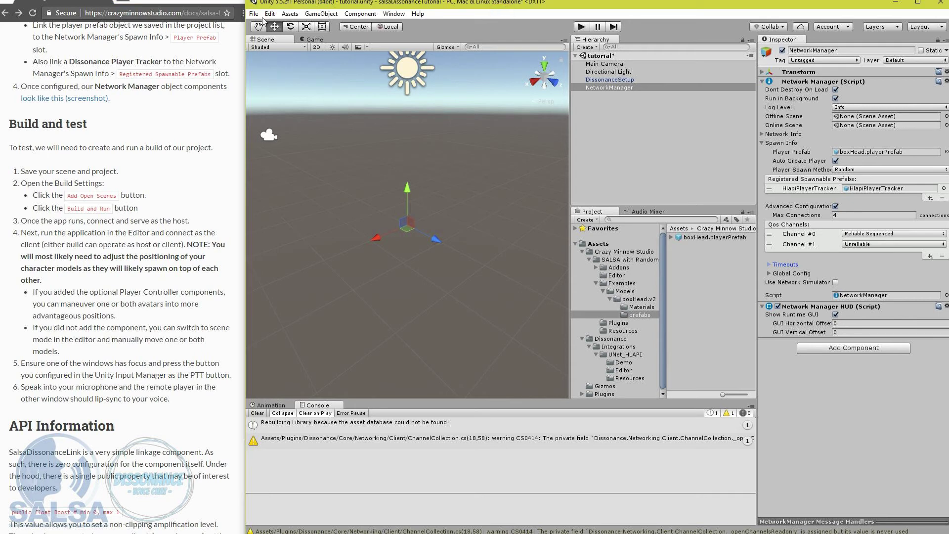
{"action": "left_click", "coordinate": [254, 14]}
{"action": "left_click", "coordinate": [177, 50]}
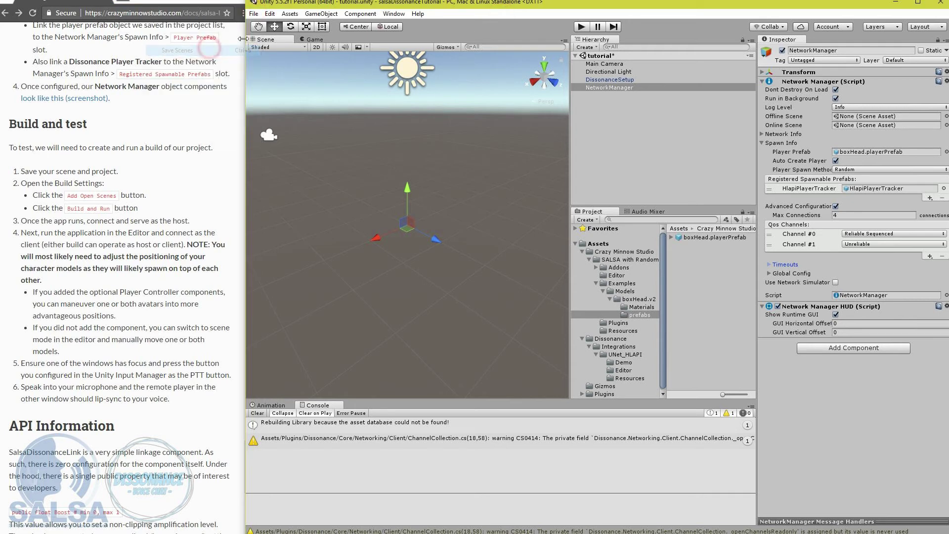
{"action": "left_click", "coordinate": [253, 14]}
{"action": "left_click", "coordinate": [176, 97]}
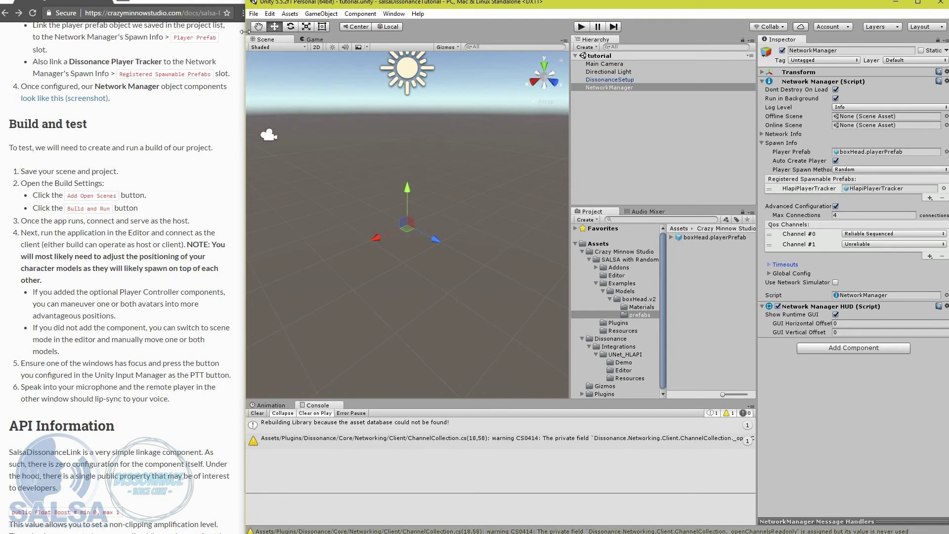
Add the open tutorial scene to Build Settings and build and run it as 'tutorial' in the builds folder
{"action": "left_click", "coordinate": [251, 14]}
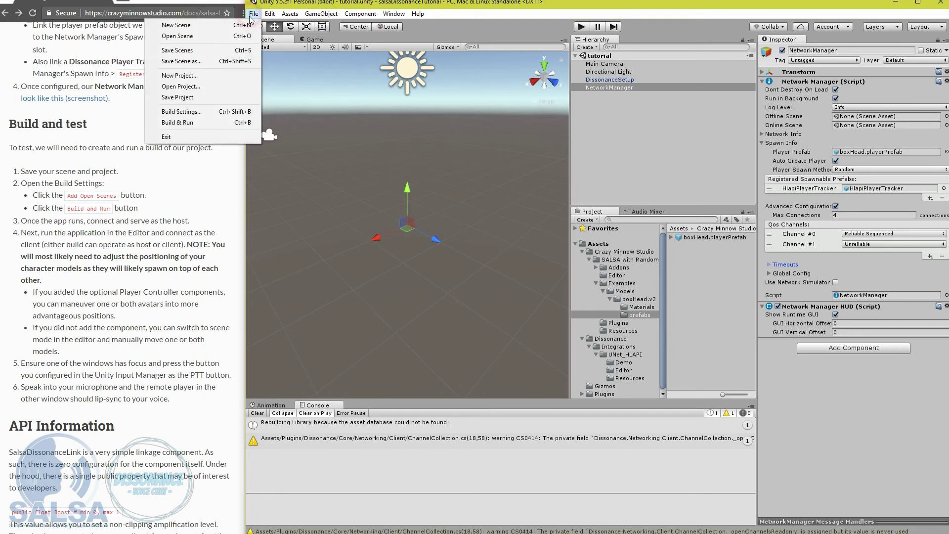
{"action": "left_click", "coordinate": [208, 113]}
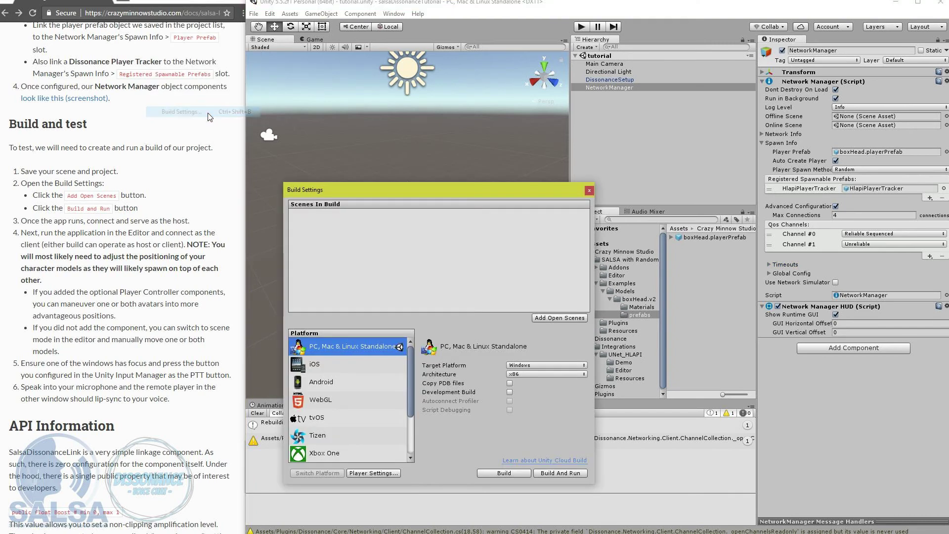
{"action": "left_click", "coordinate": [542, 317]}
{"action": "left_click", "coordinate": [359, 237]}
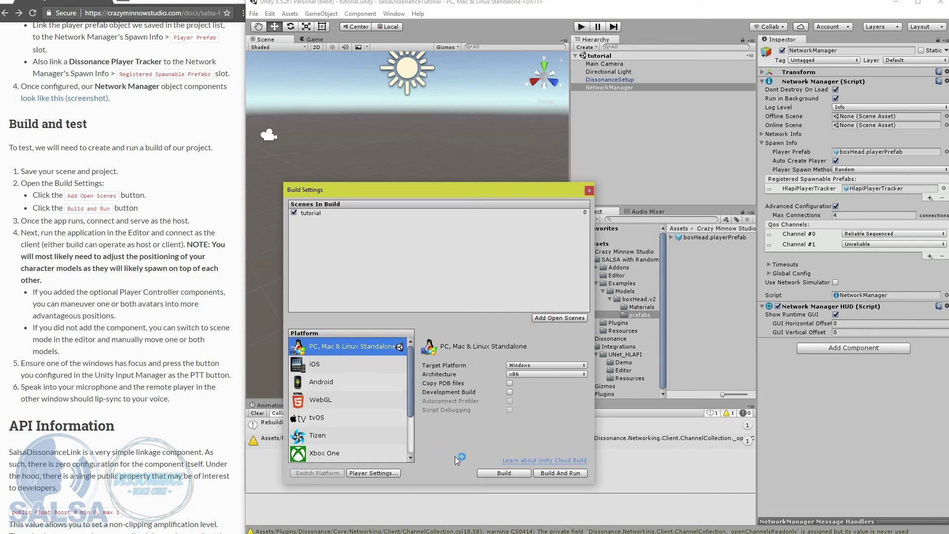
{"action": "left_click", "coordinate": [560, 473]}
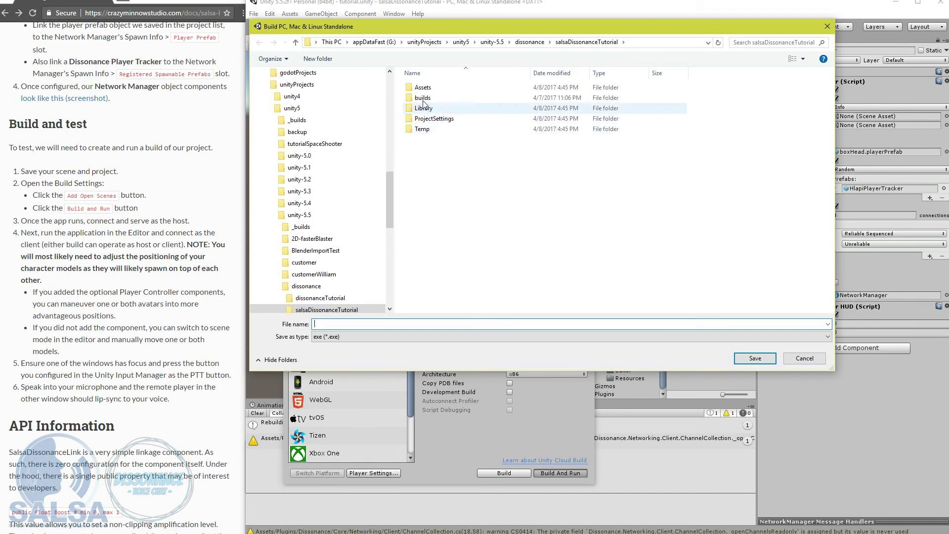
{"action": "double_click", "coordinate": [423, 98]}
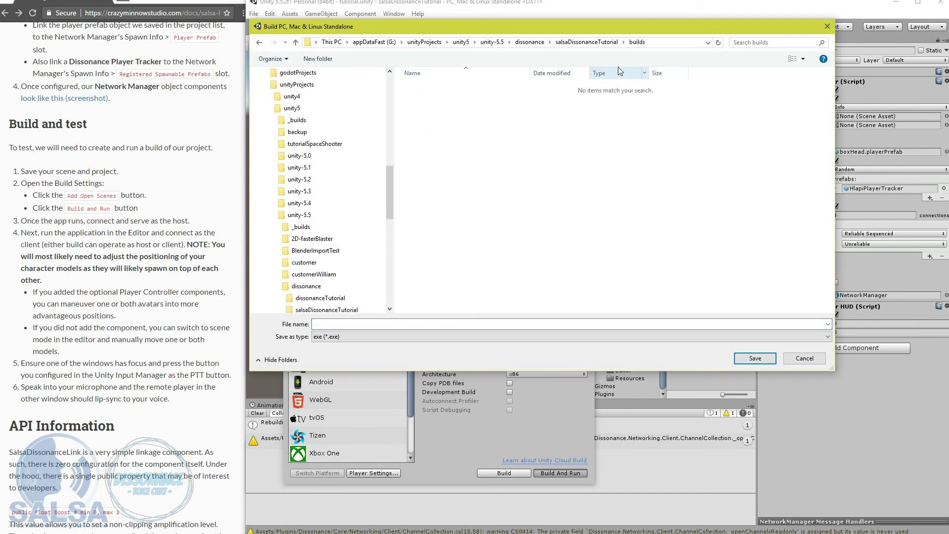
{"action": "left_click", "coordinate": [371, 324]}
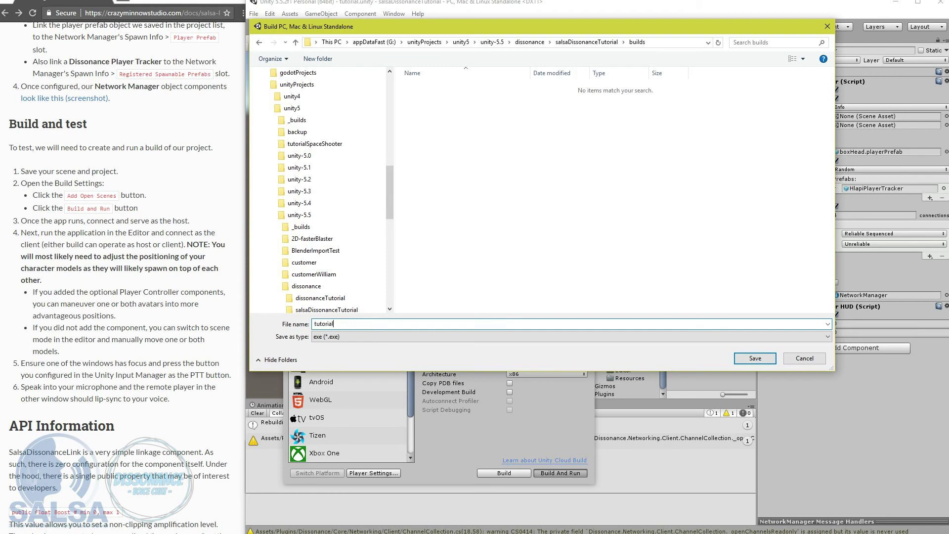
{"action": "key", "text": "Return"}
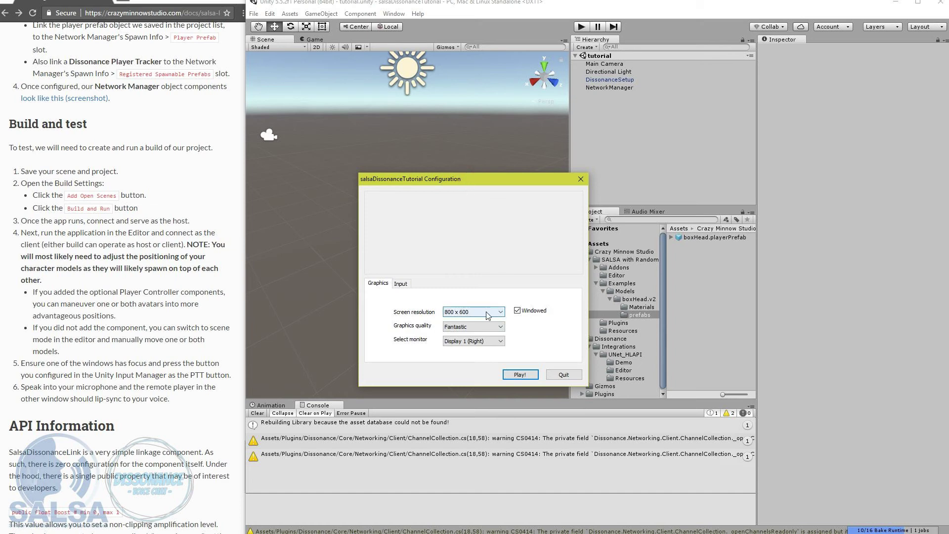
Launch the build at 800 x 600, move its window to the lower left, and start it as LAN Host
{"action": "left_click", "coordinate": [497, 315]}
{"action": "left_click", "coordinate": [411, 313]}
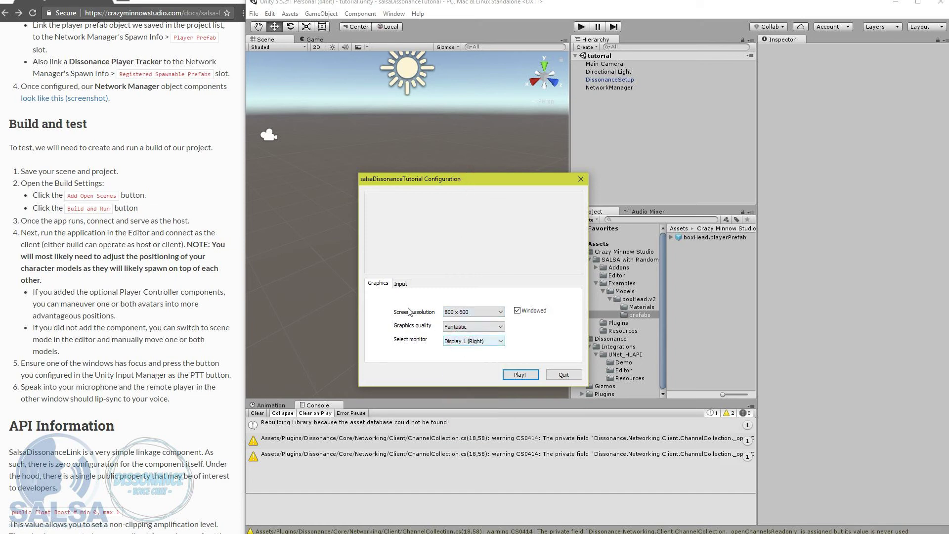
{"action": "left_click", "coordinate": [519, 374]}
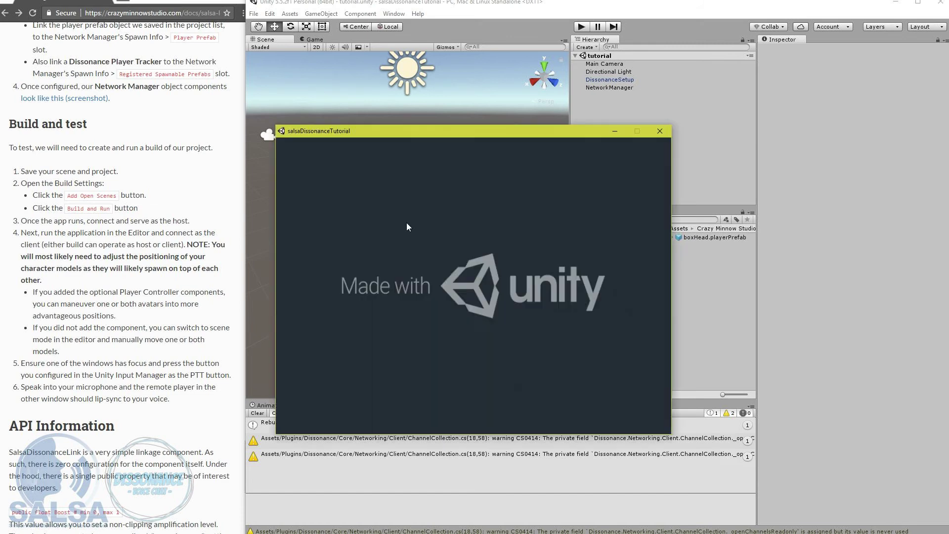
{"action": "left_click_drag", "start_coordinate": [463, 130], "coordinate": [185, 227]}
{"action": "left_click", "coordinate": [55, 257]}
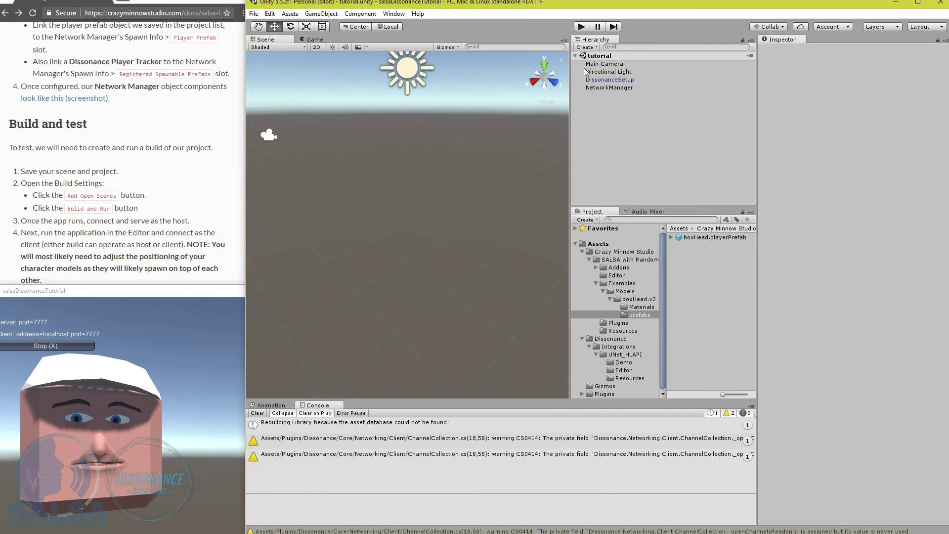
Play the scene and join as LAN Client on localhost 7777, then nudge the build window into view
{"action": "left_click", "coordinate": [581, 27]}
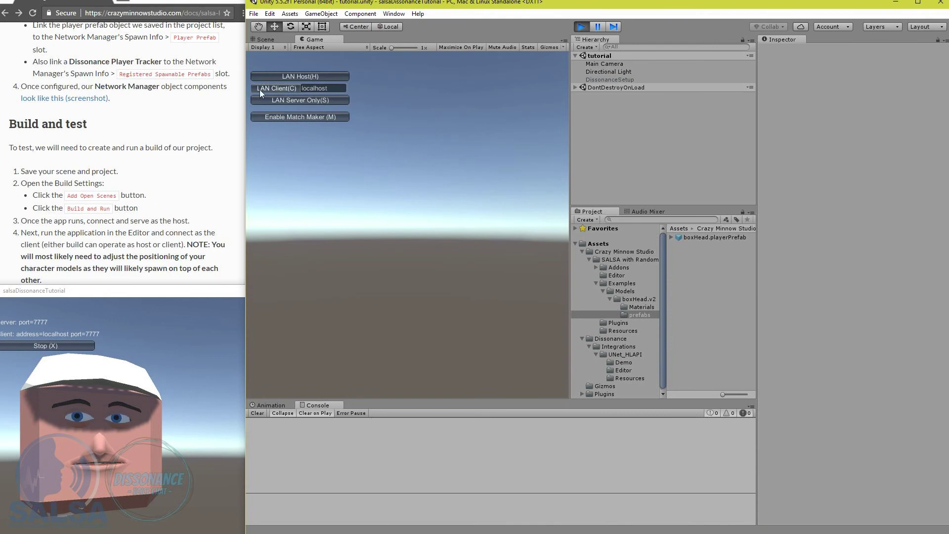
{"action": "left_click", "coordinate": [281, 88]}
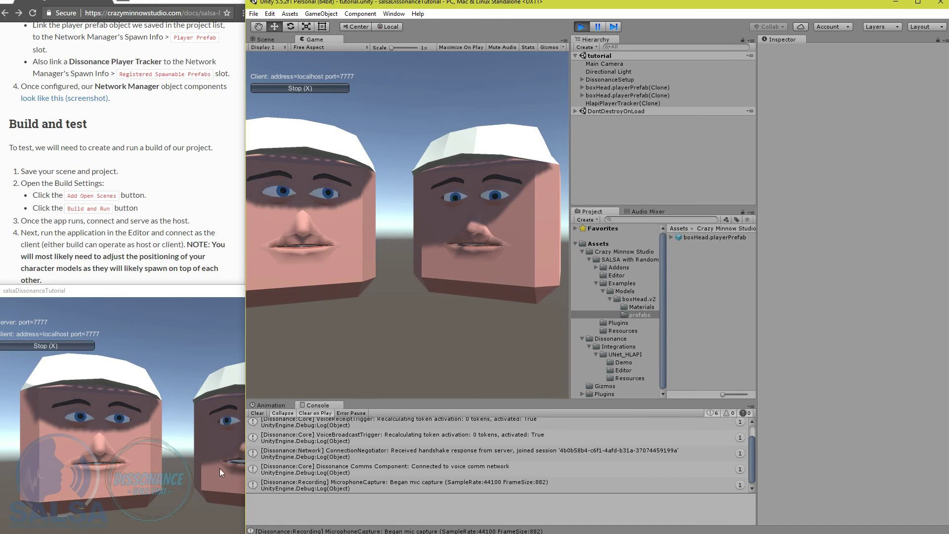
{"action": "left_click", "coordinate": [138, 341]}
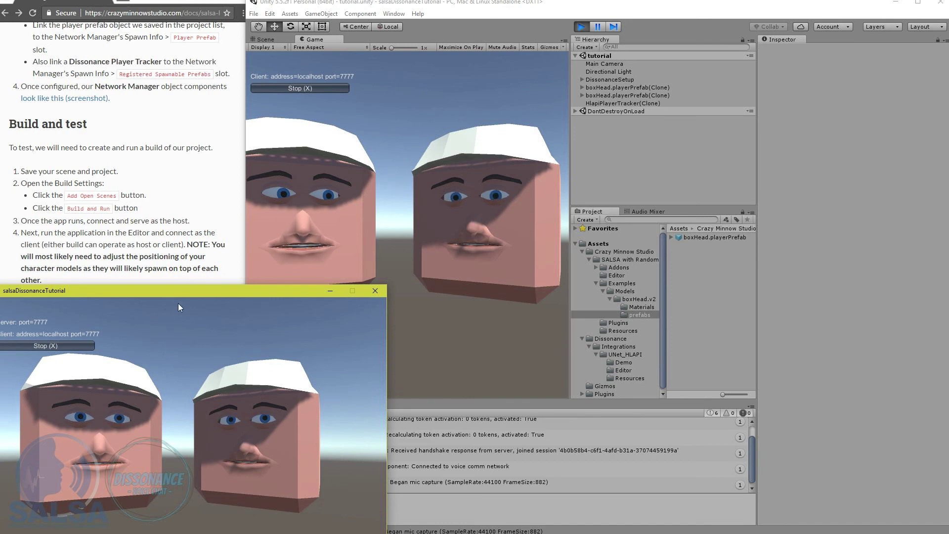
{"action": "left_click_drag", "start_coordinate": [181, 291], "coordinate": [192, 310]}
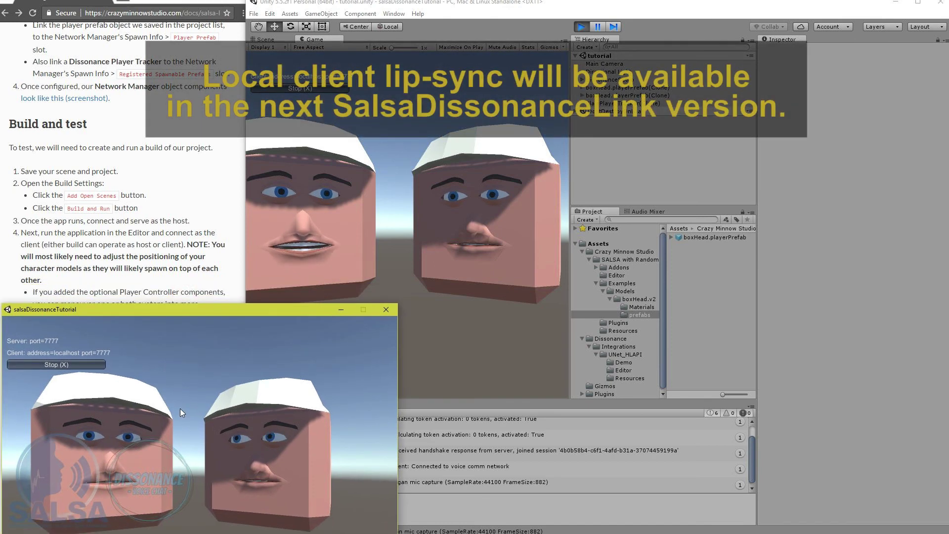